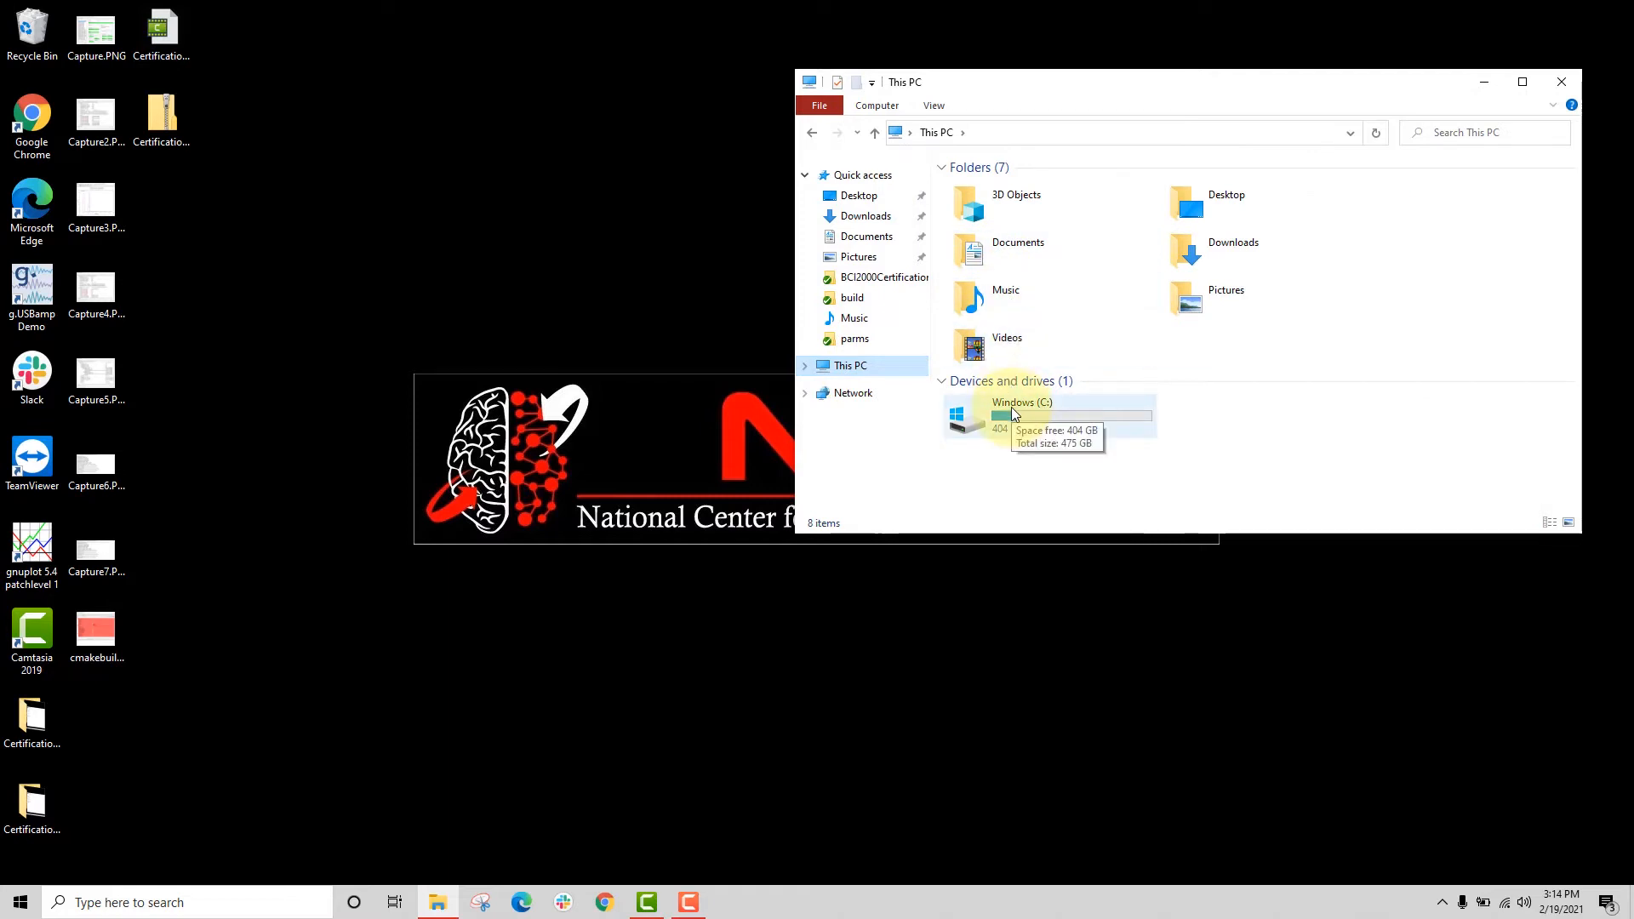
Launch BCI2000CertificationTester.exe from C:\BCI2000.x64\tools\BCI2000Certification and move its window over the folder window.
double_click(1011, 406)
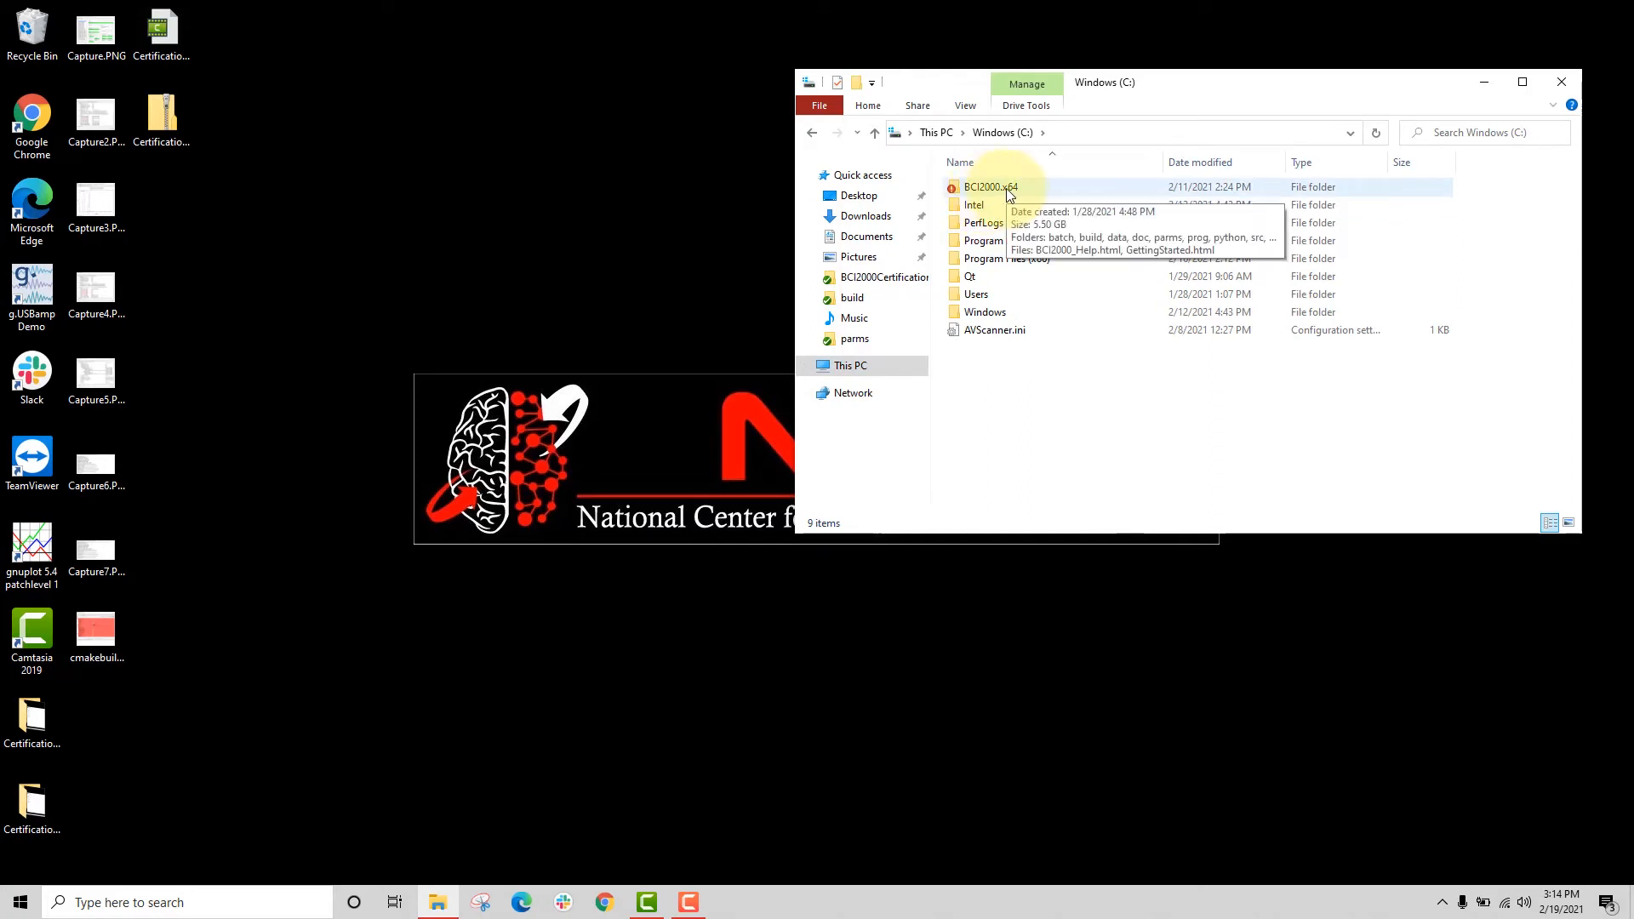
double_click(1008, 192)
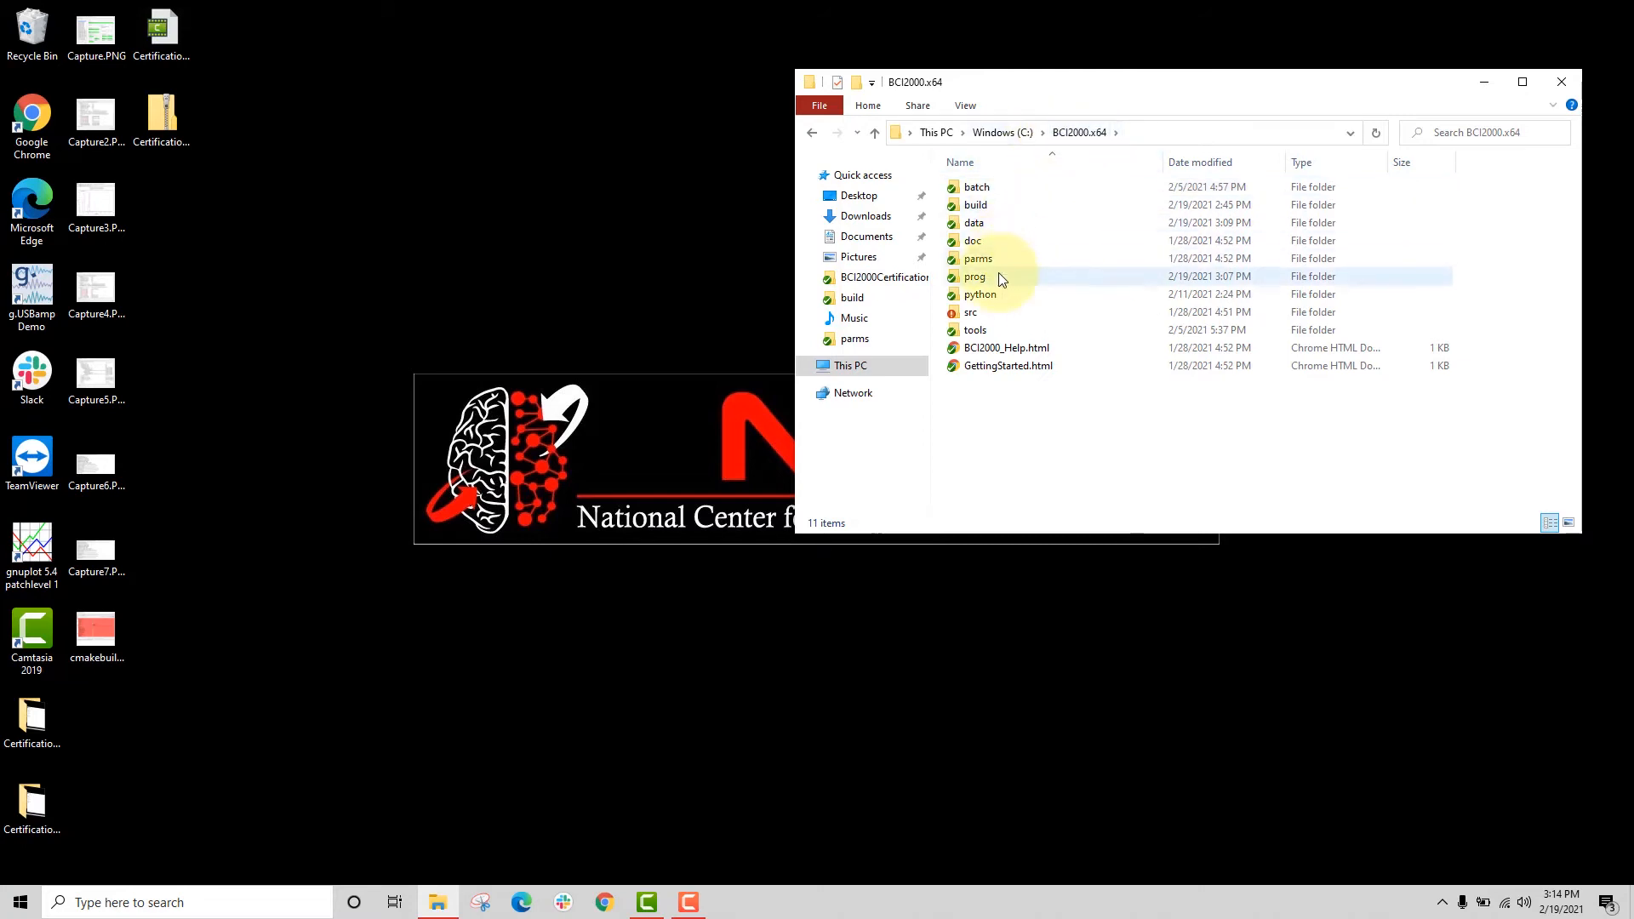
double_click(992, 332)
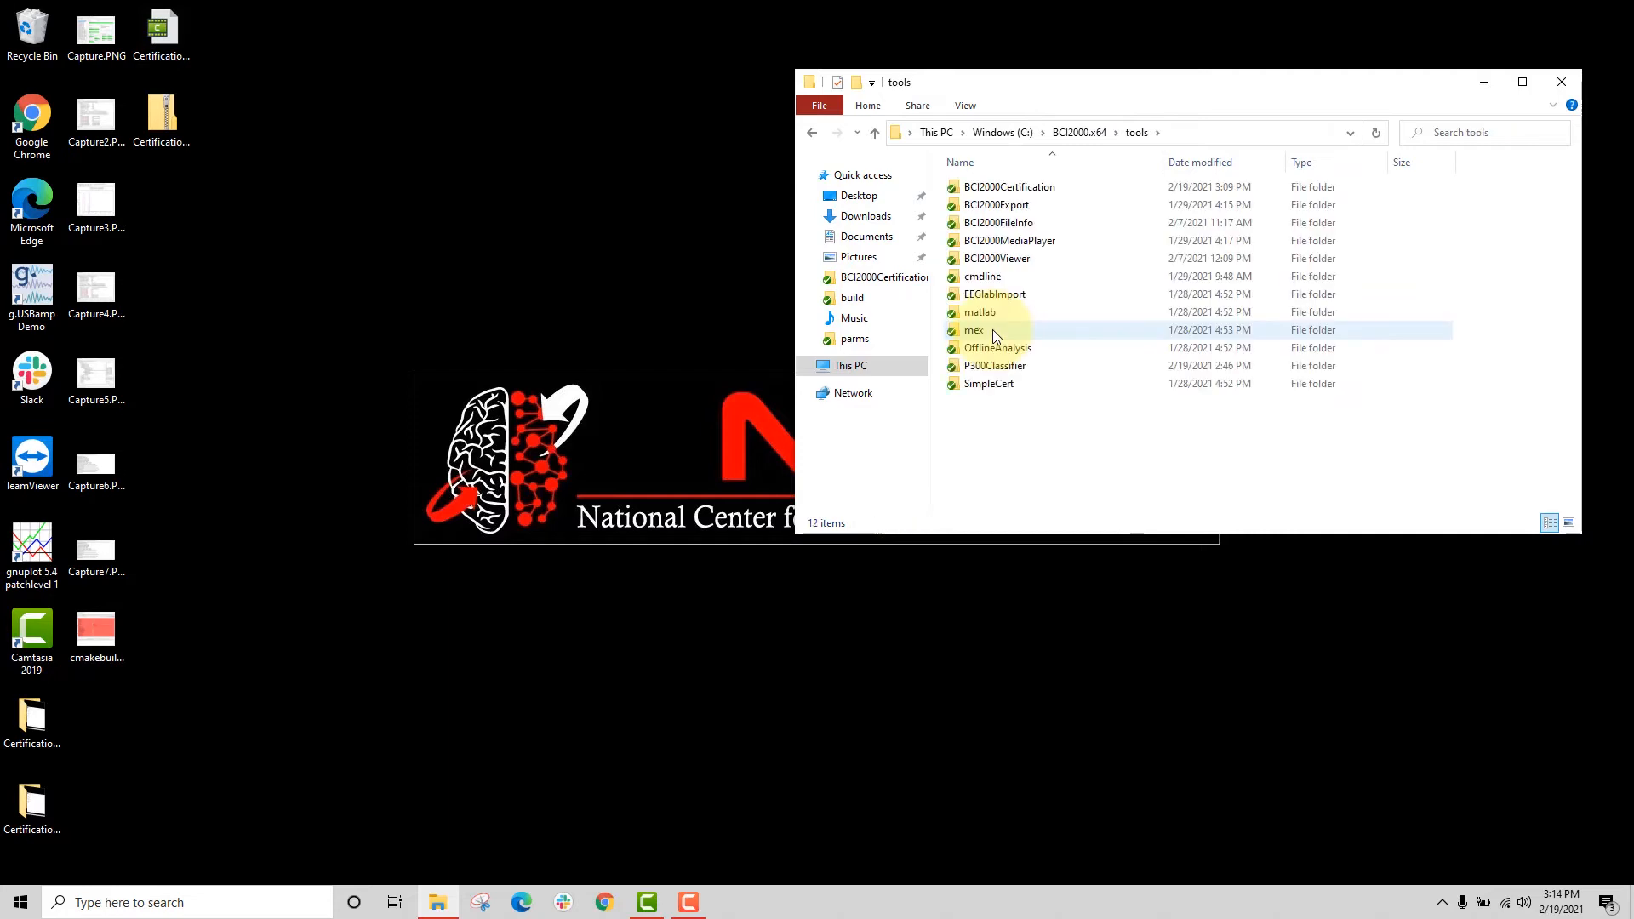
double_click(1069, 188)
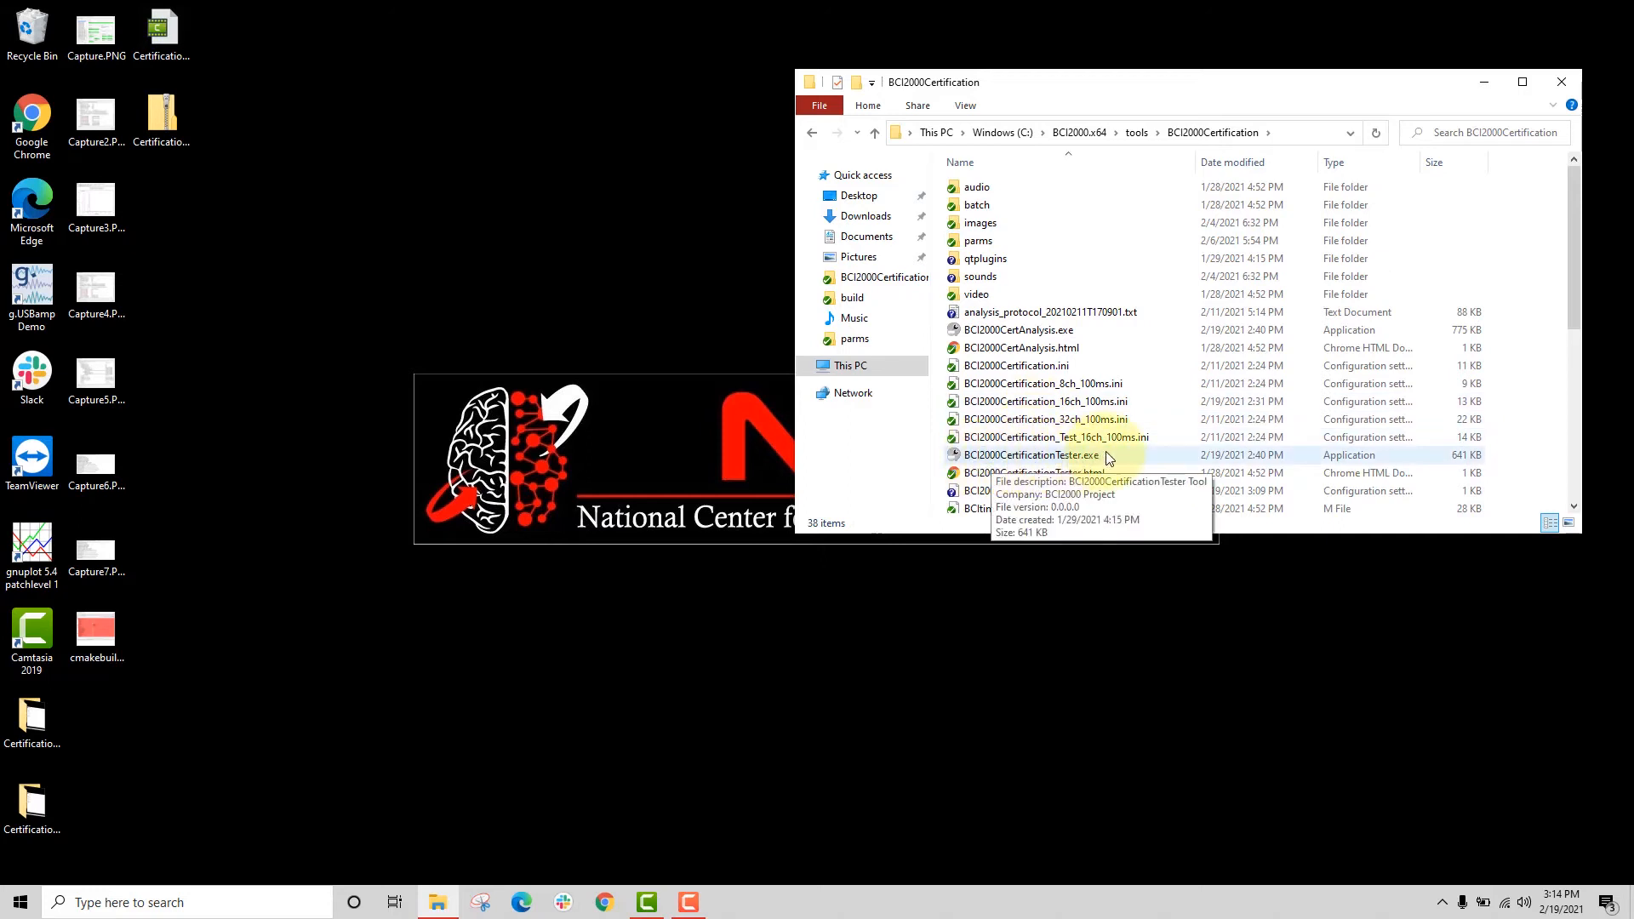
double_click(1309, 461)
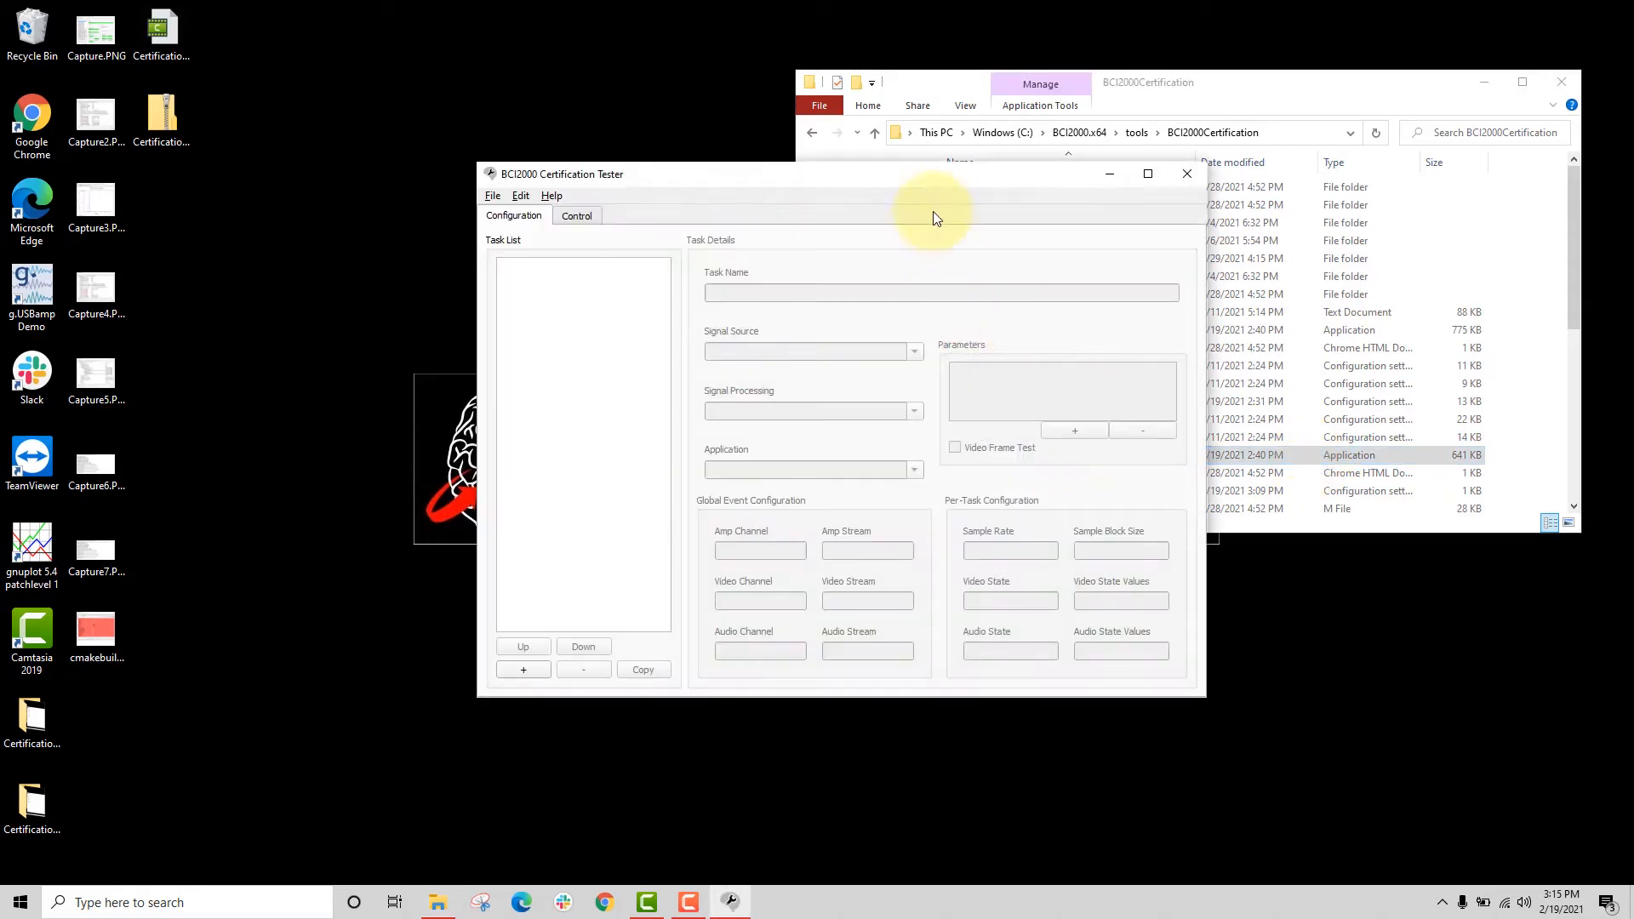
drag(936, 181, 1261, 109)
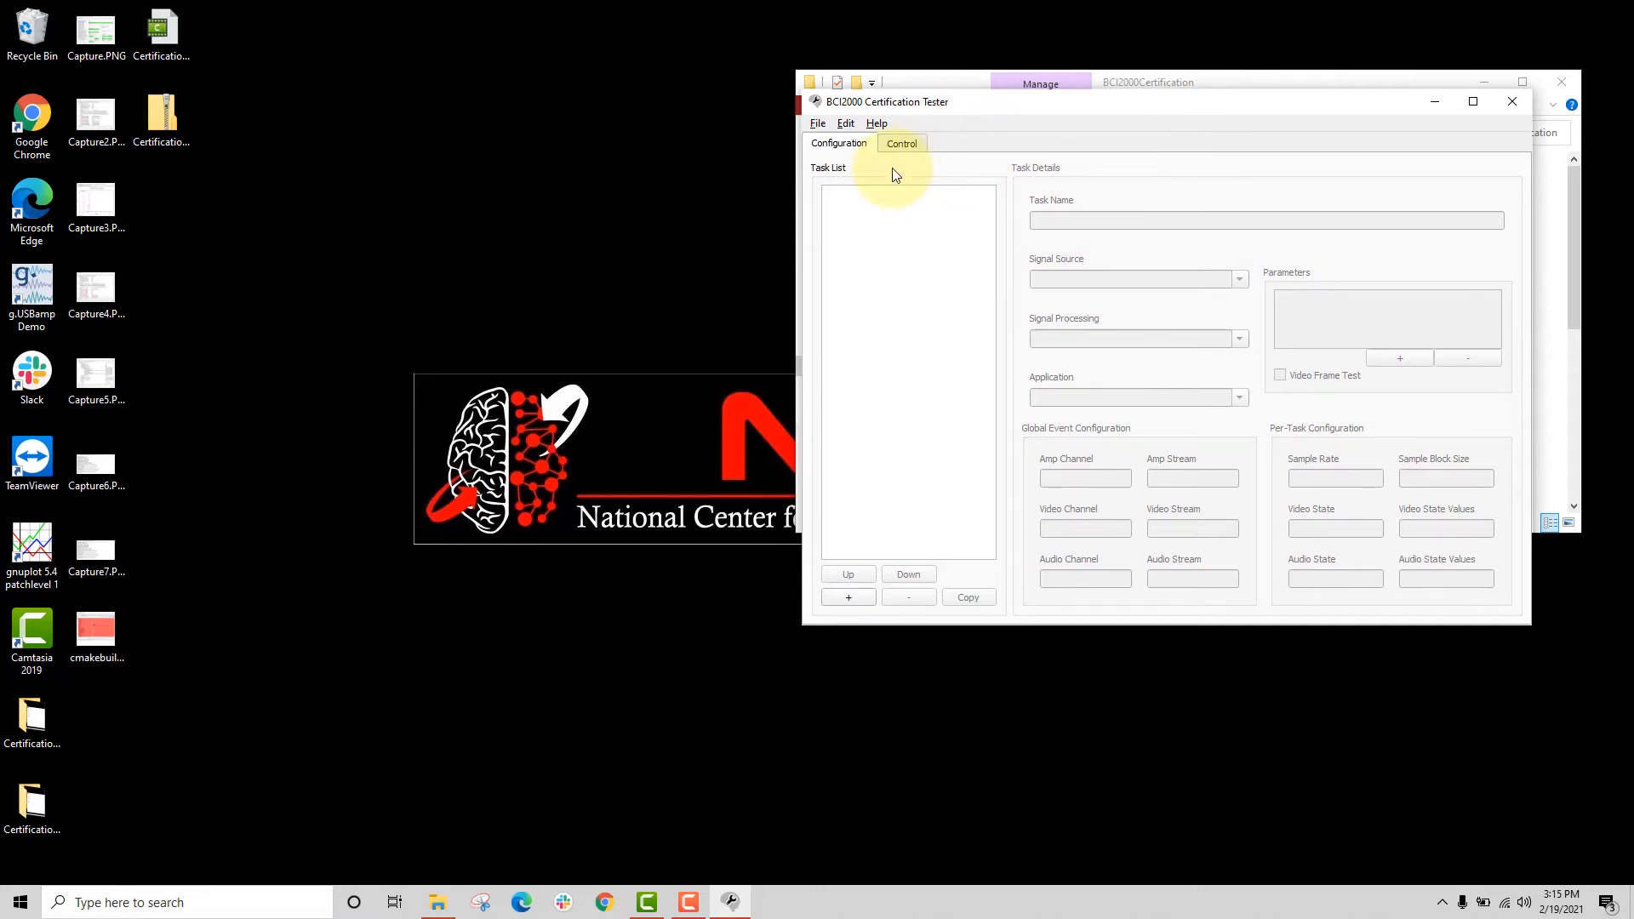
Load the configuration file BCI2000Certification_16ch_100ms.ini into the Certification Tester.
click(819, 124)
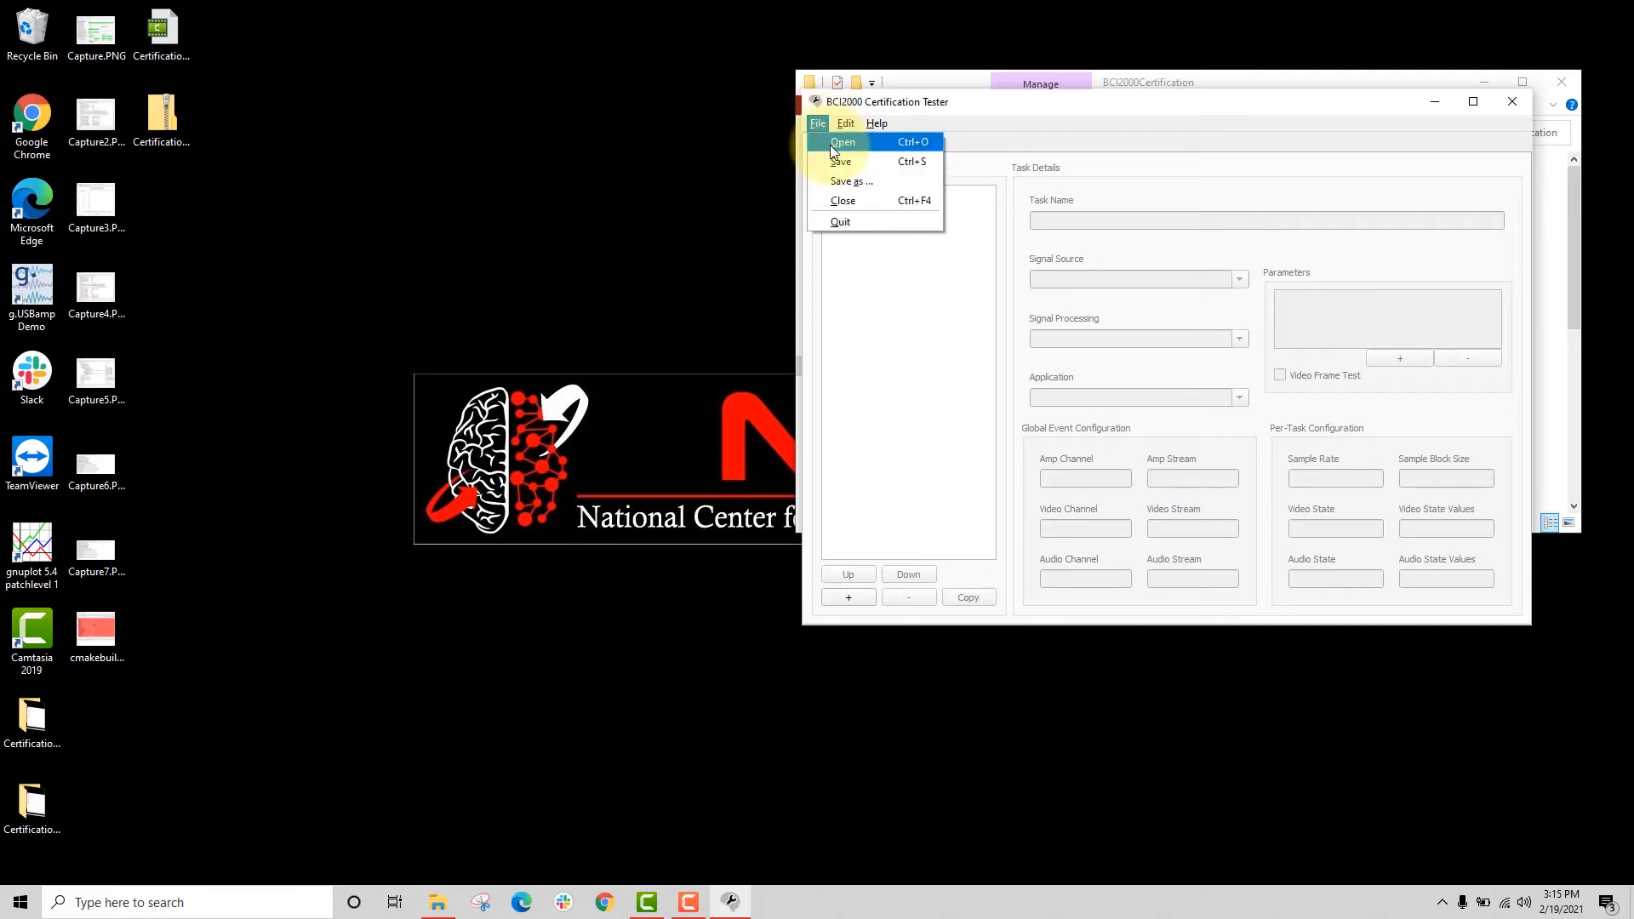
click(837, 143)
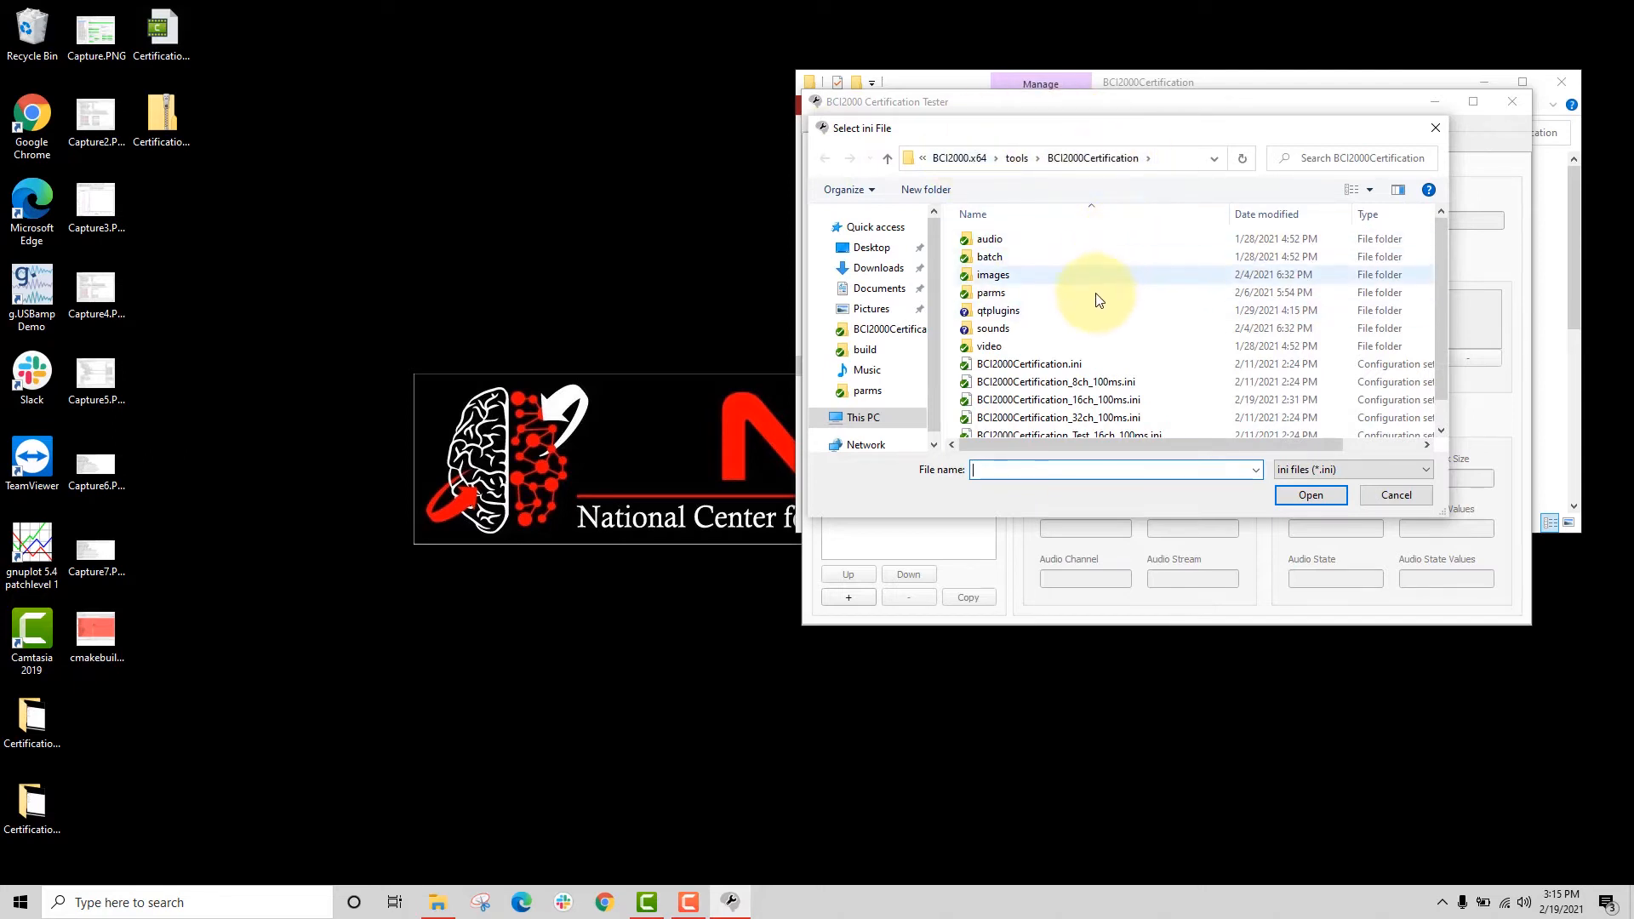
scroll(1096, 331, down, 1)
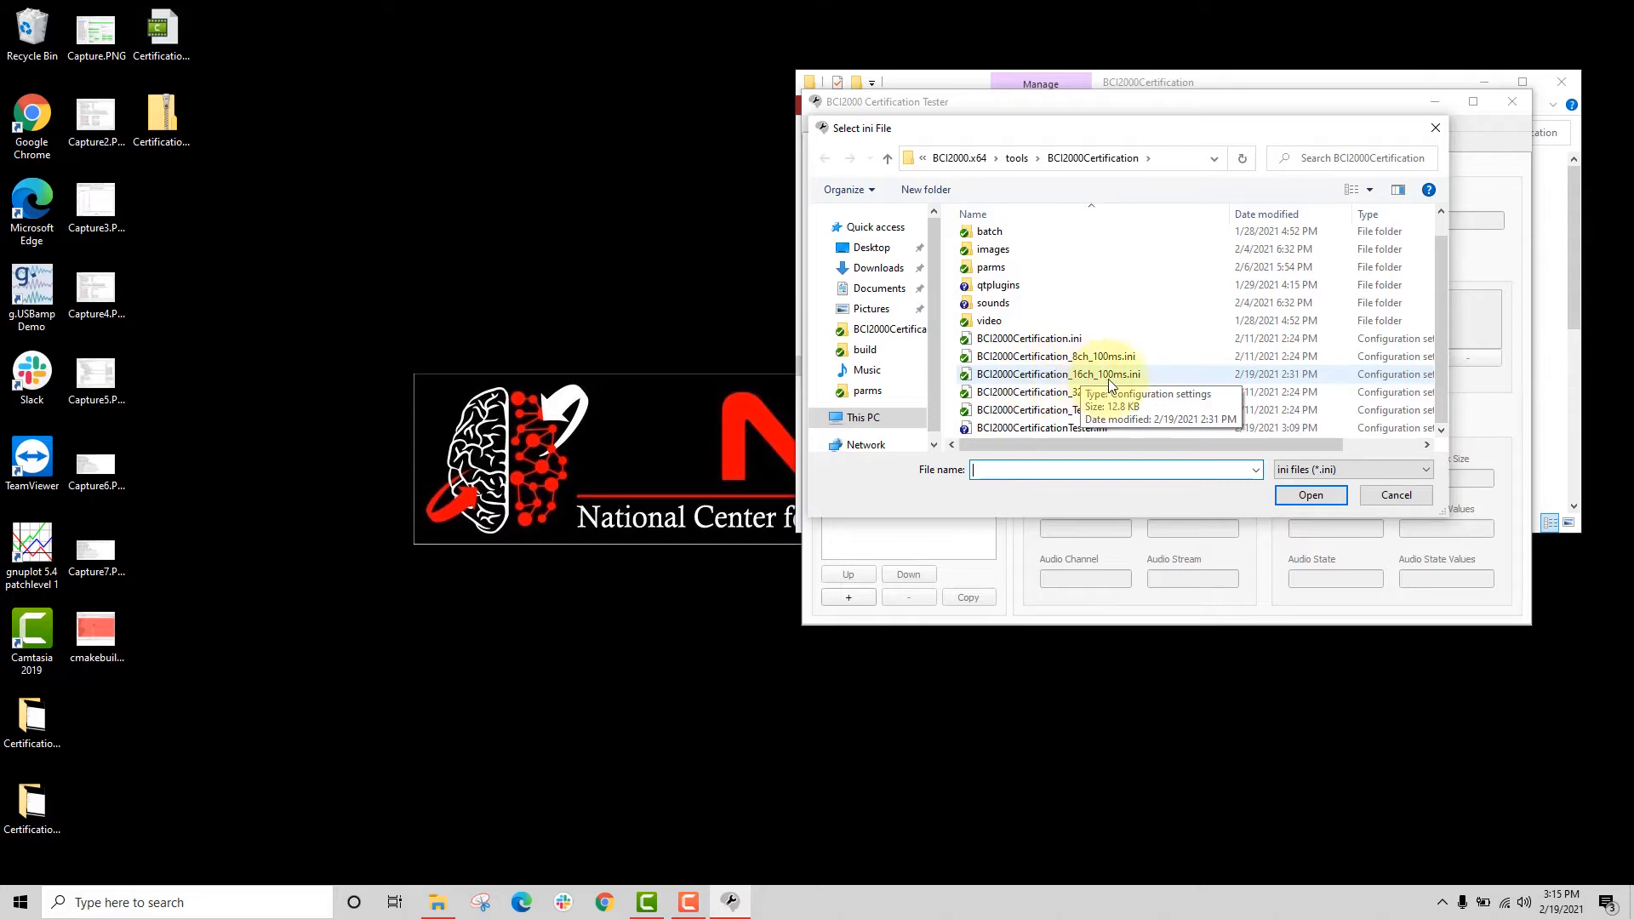
click(1165, 376)
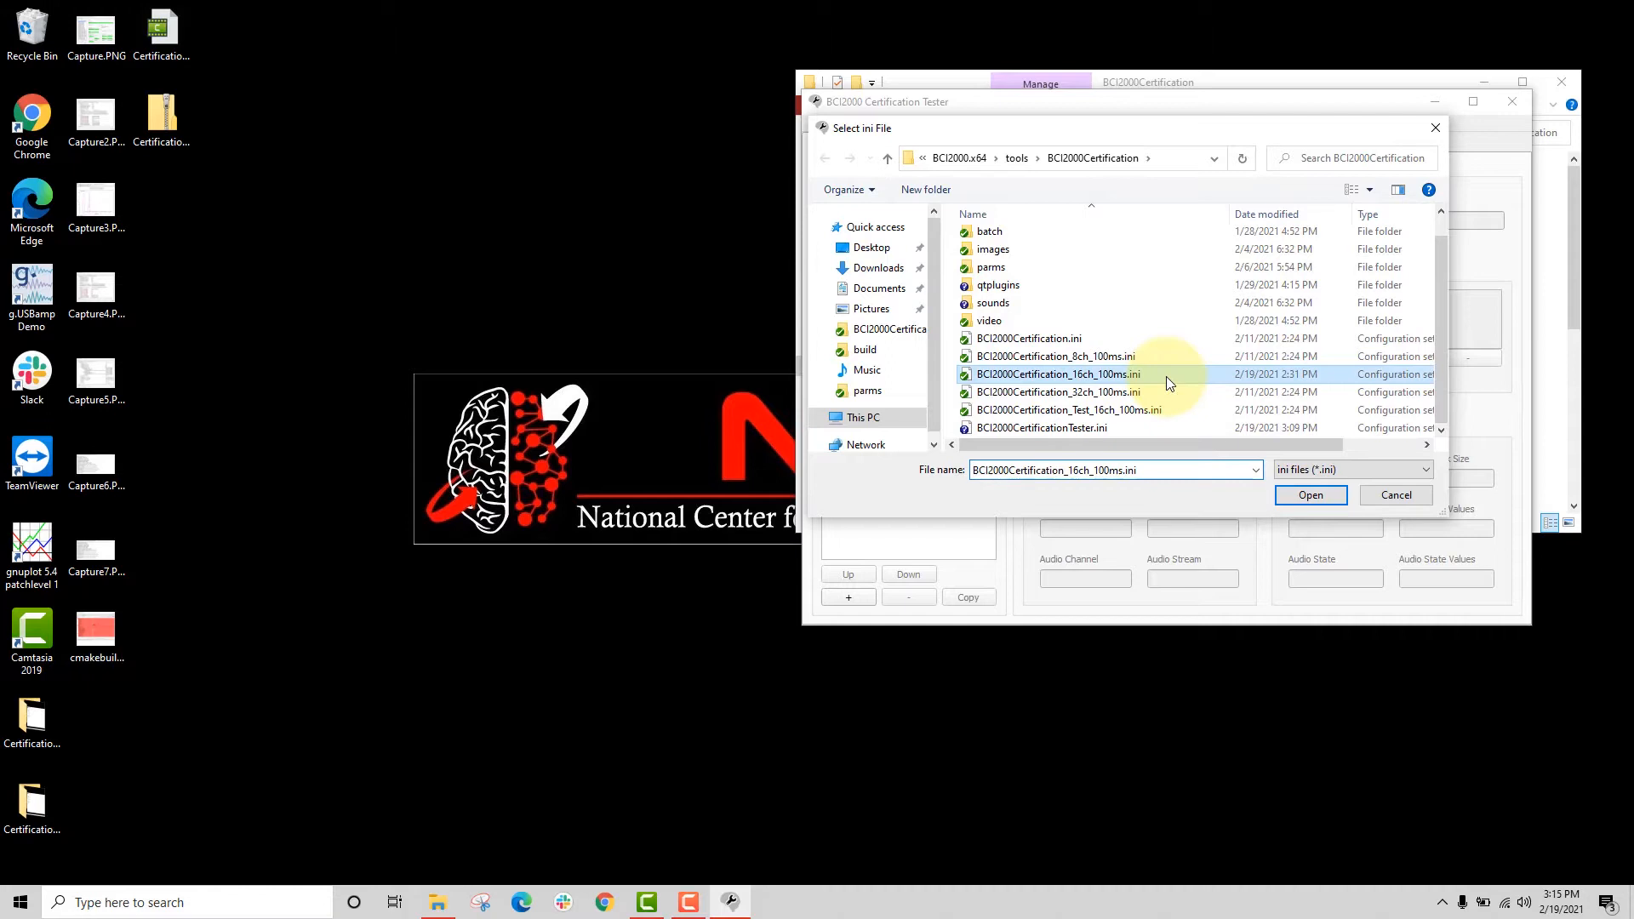
click(1298, 501)
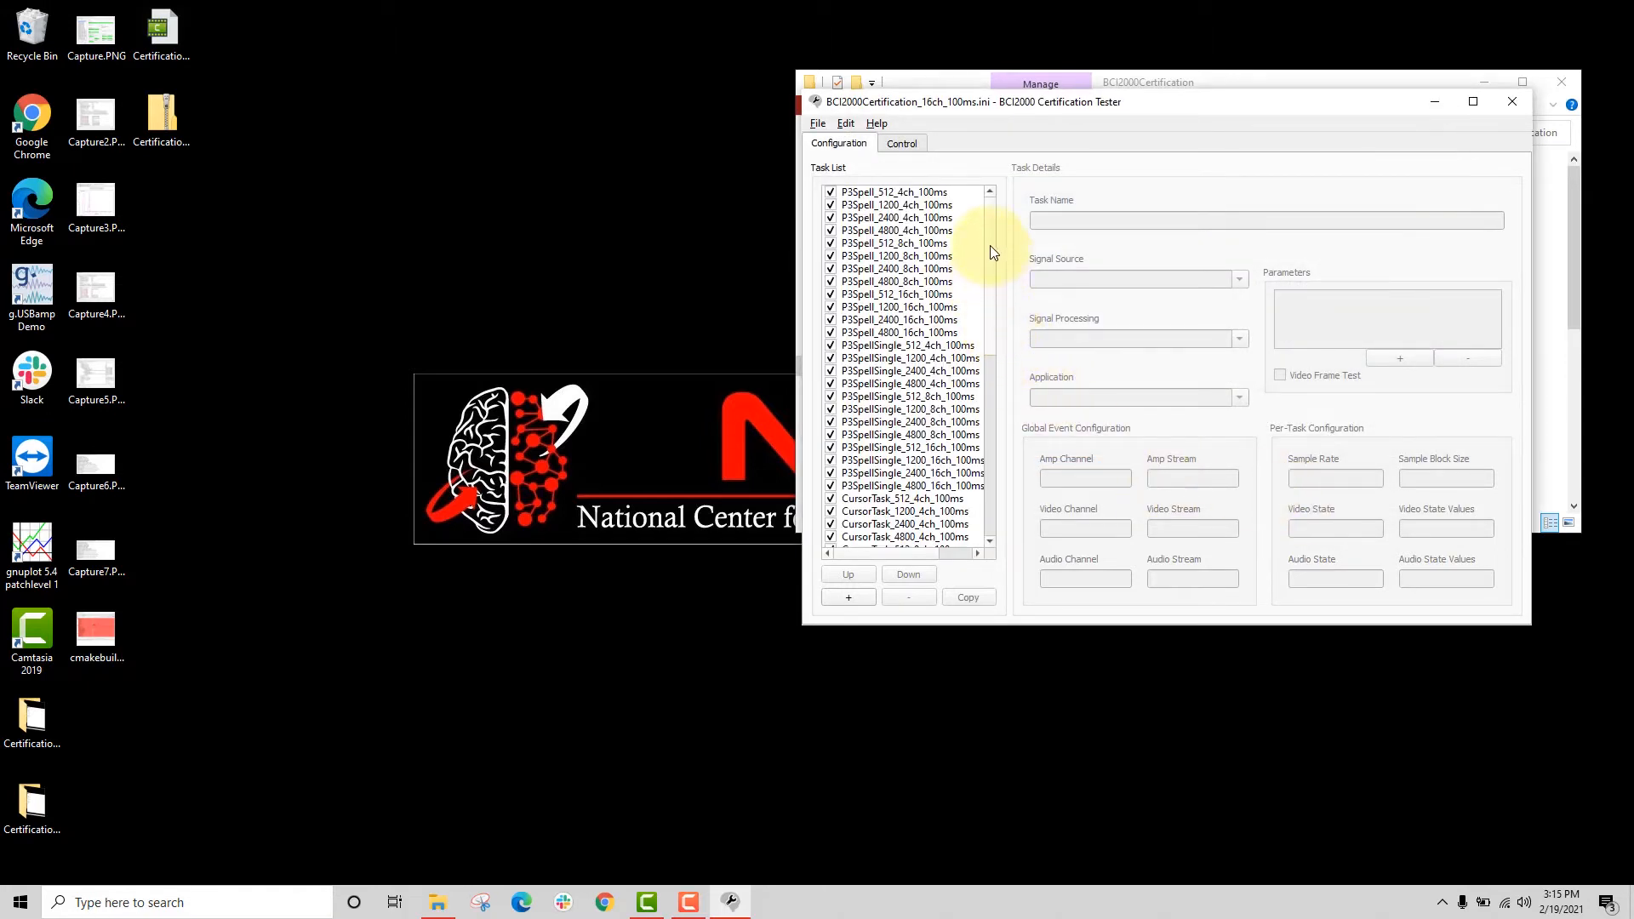
Select the task P3Spell_512_4ch_100ms and clear its Amp Stream entry in the global event configuration.
mouse_move(991, 212)
mouse_down()
mouse_move(991, 430)
mouse_move(990, 184)
mouse_up()
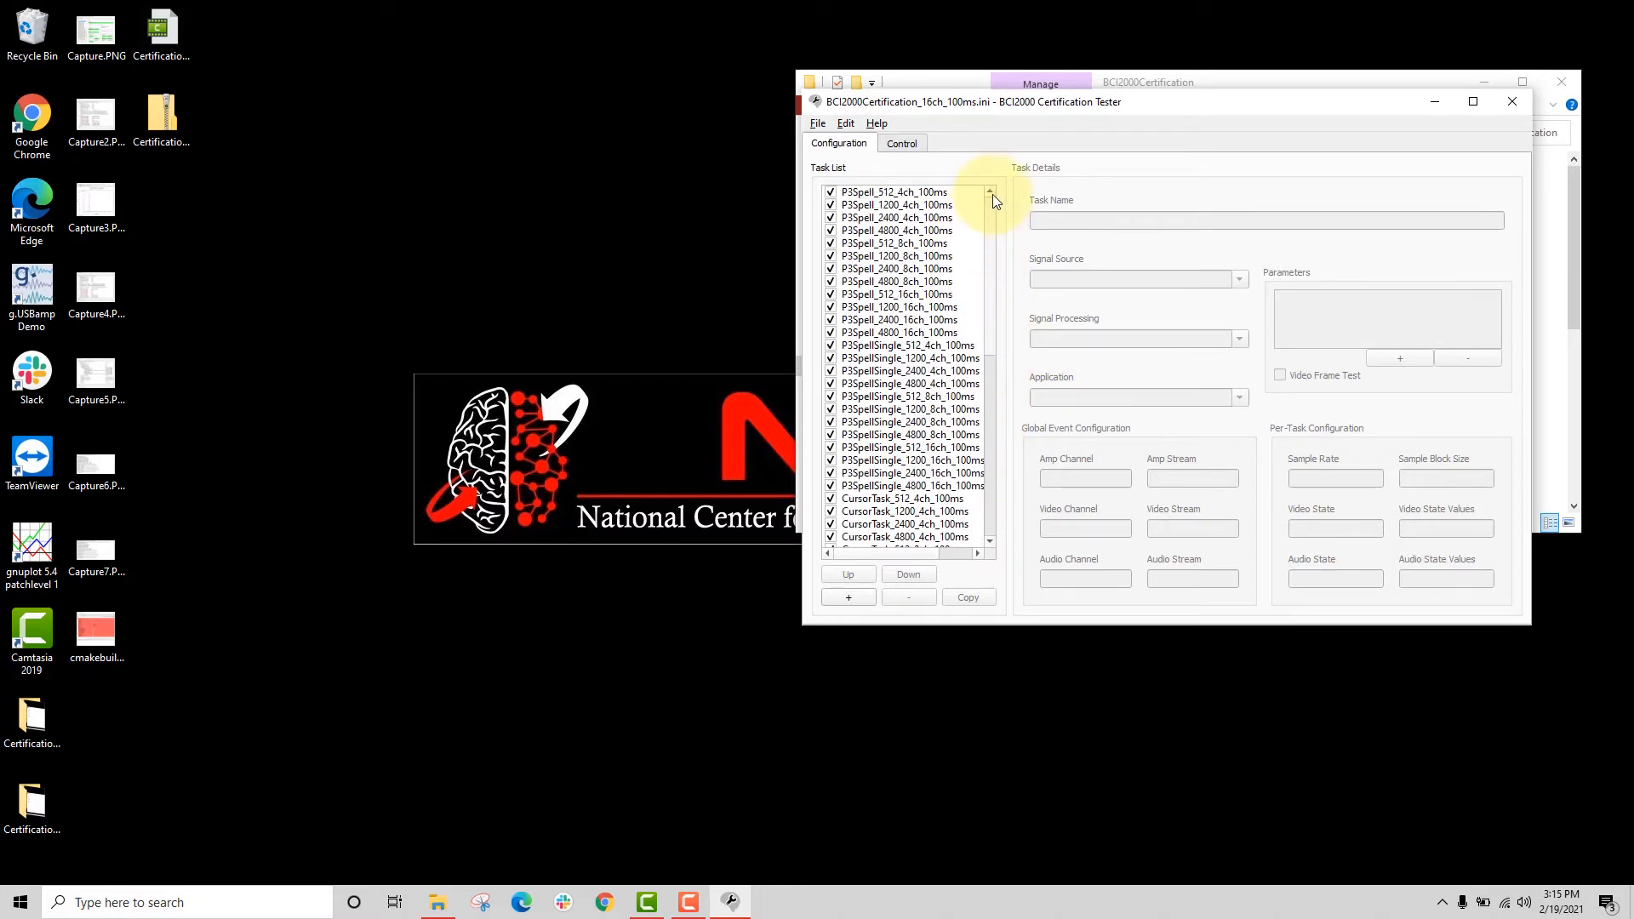
click(932, 195)
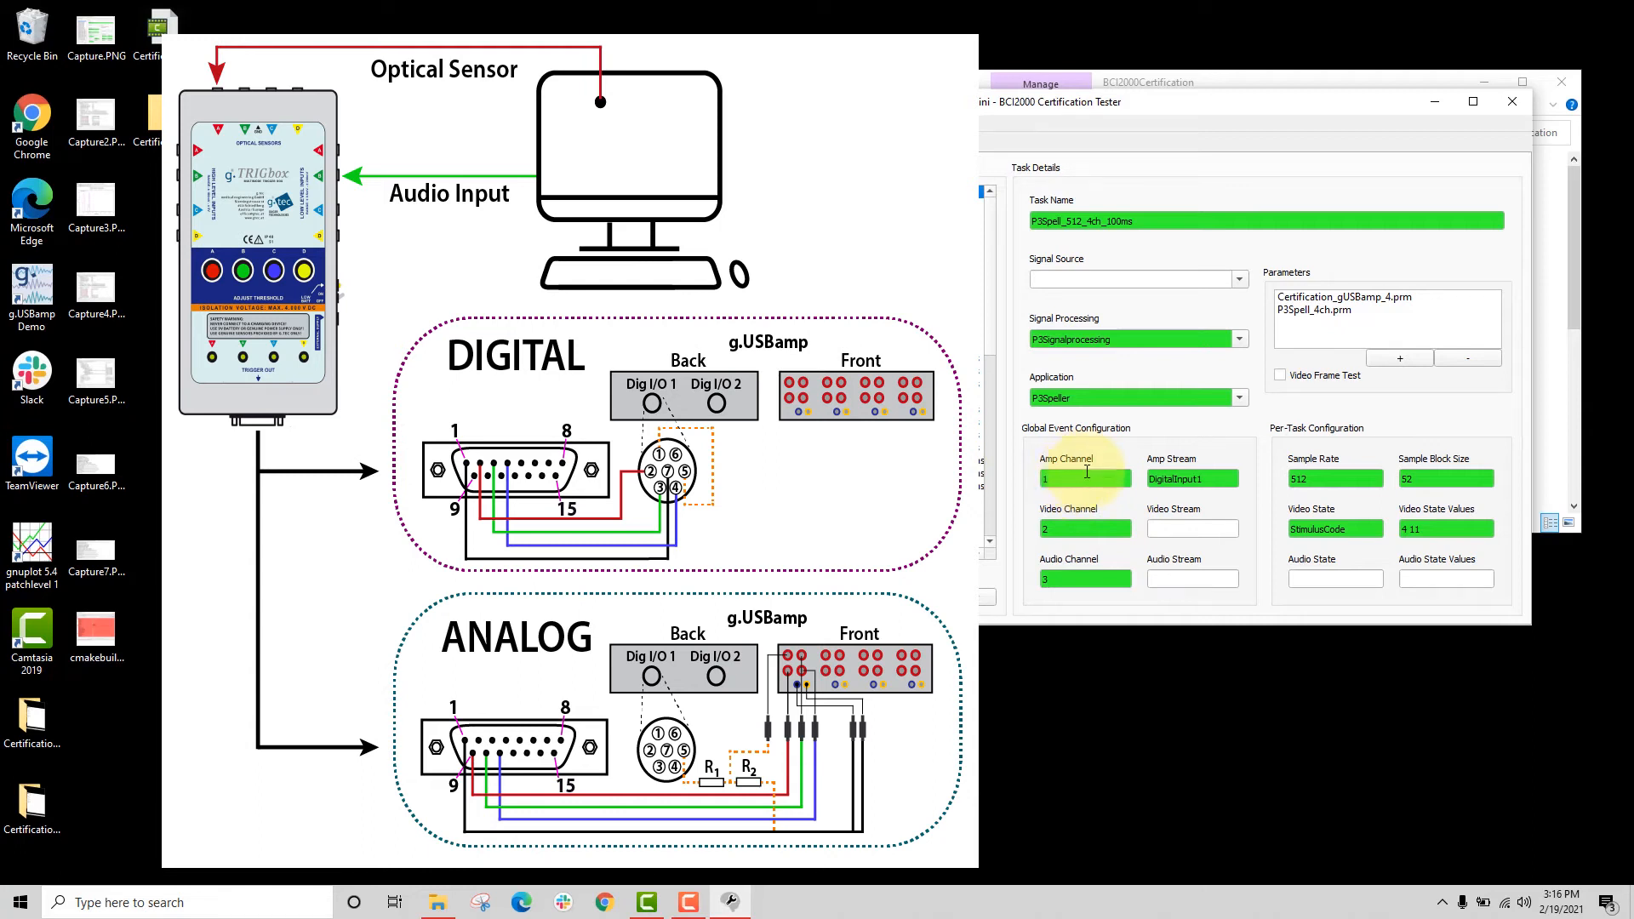
click(1200, 479)
text(1)
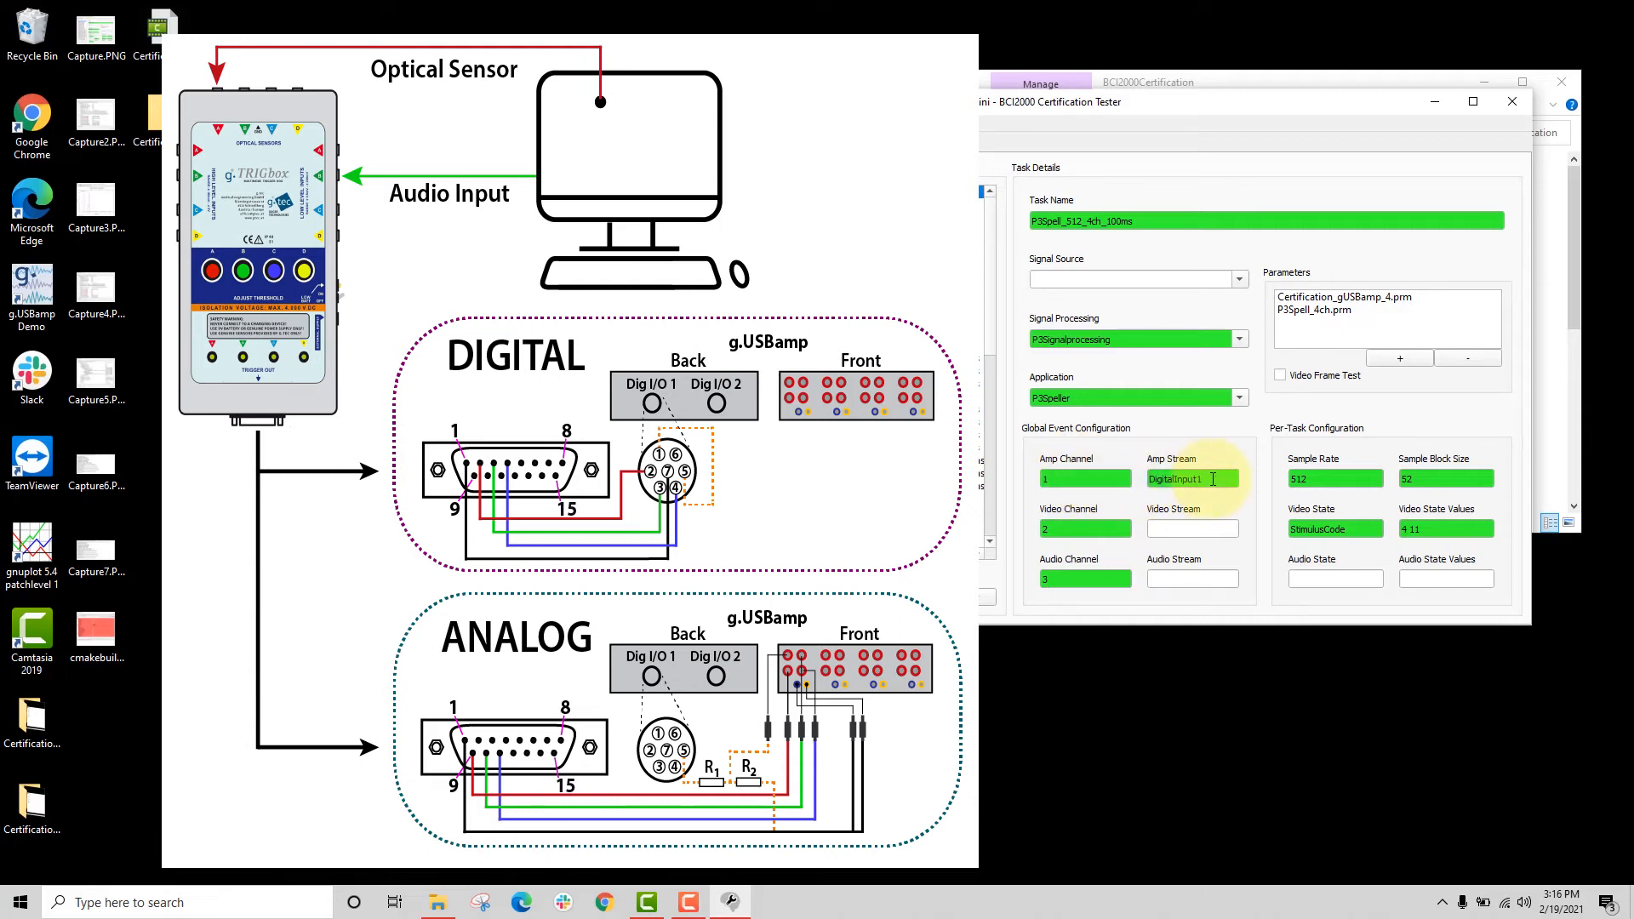
double_click(1212, 479)
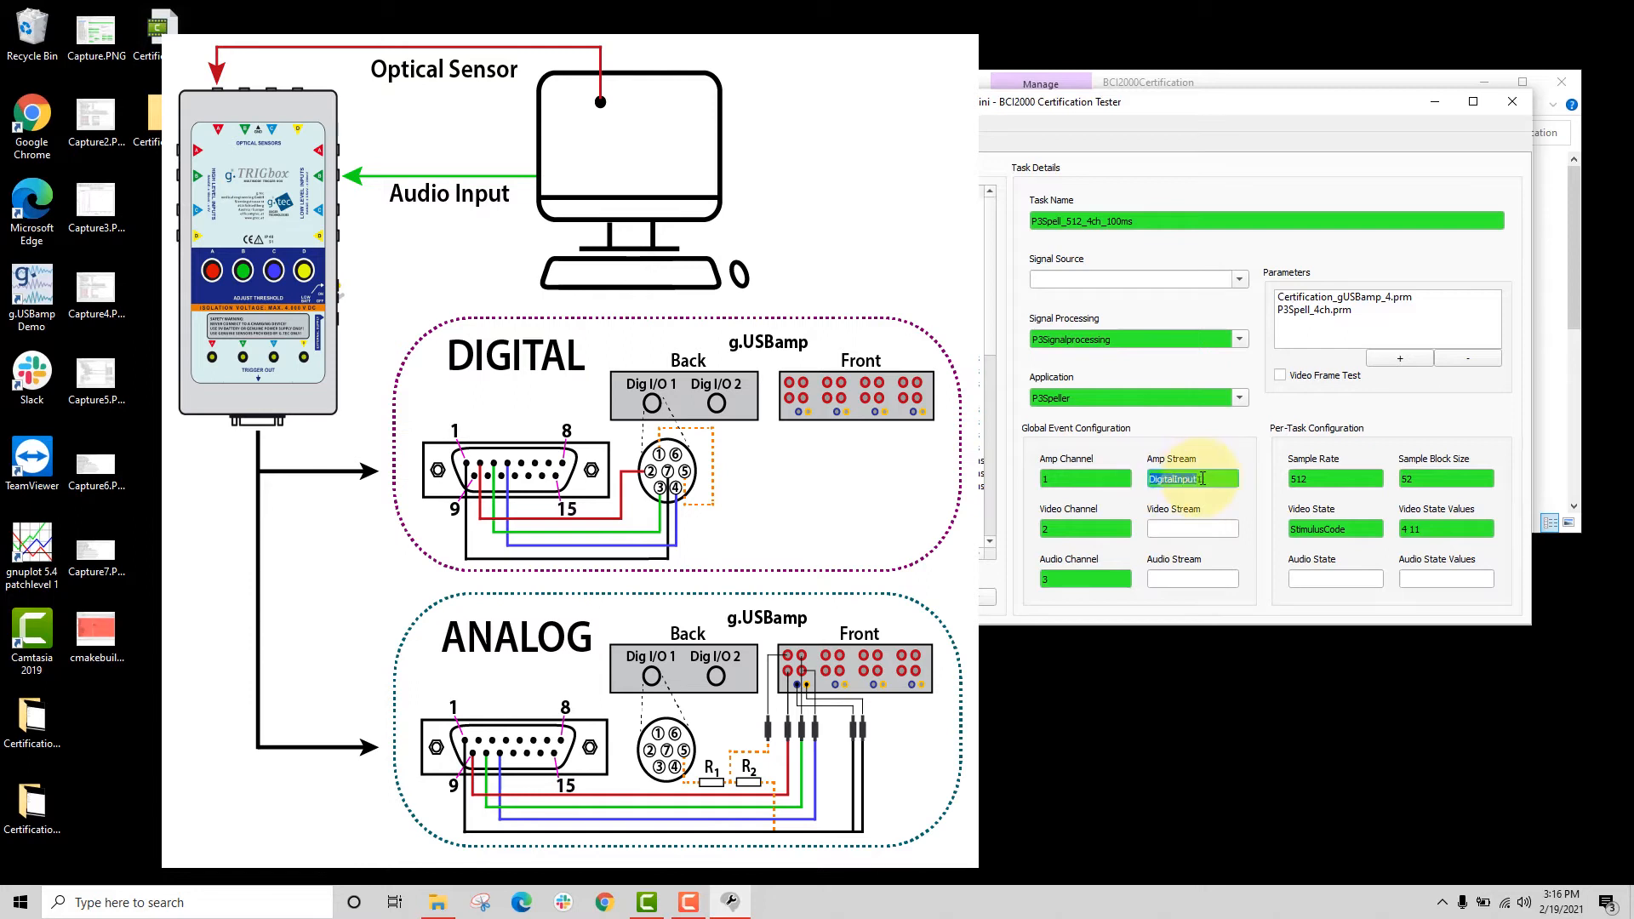
key(BackSpace)
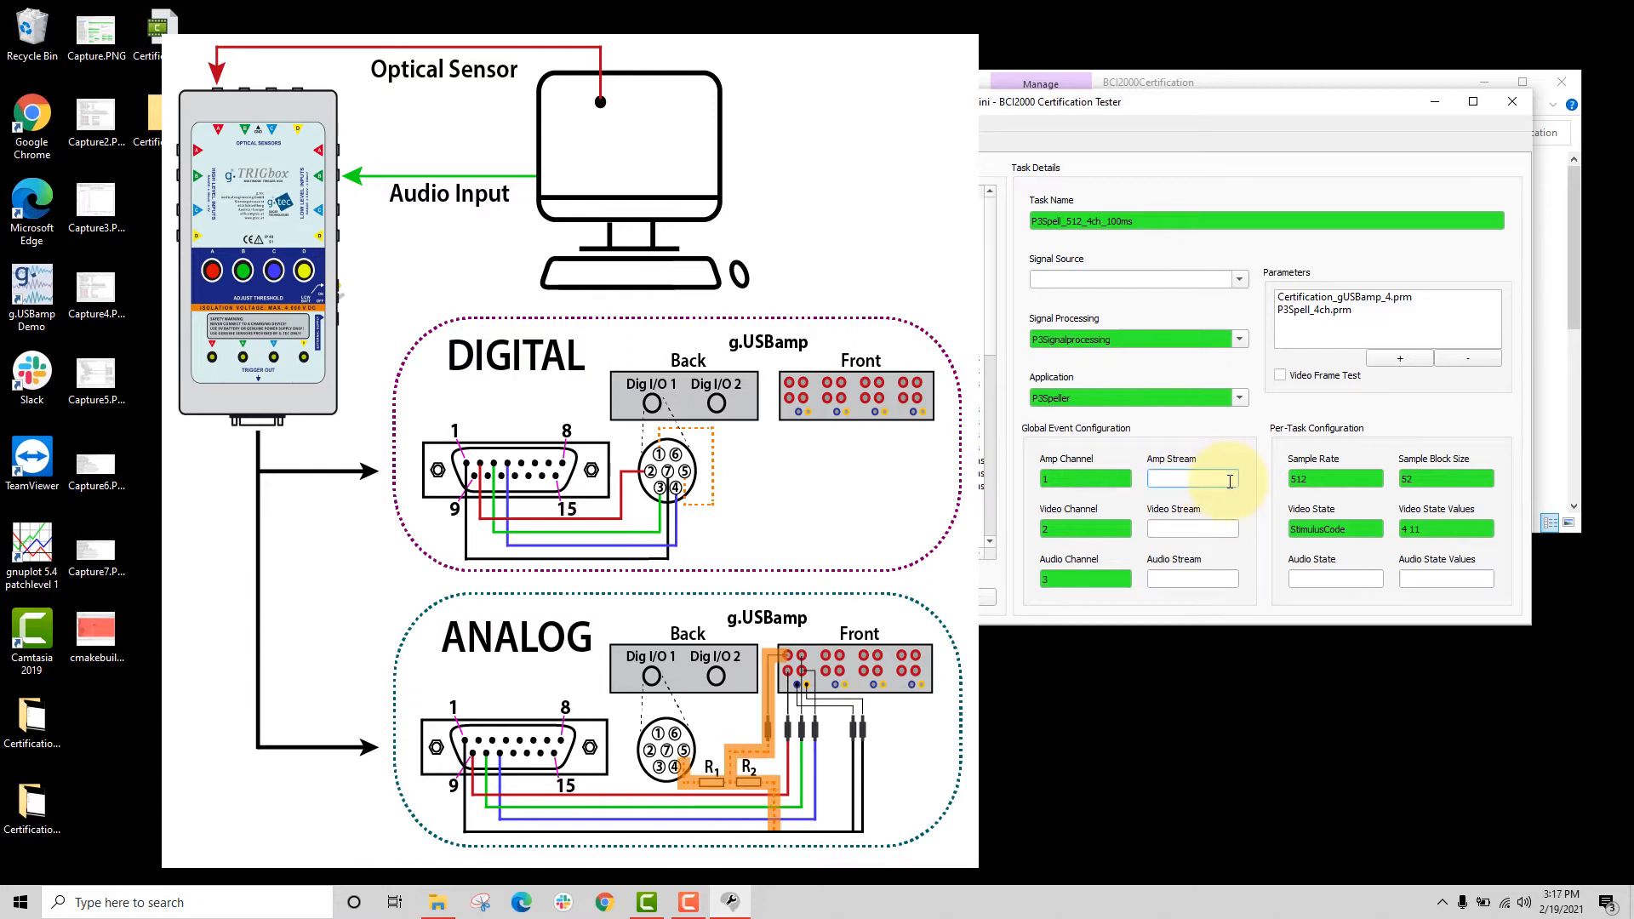
Set the Video Stream to DigitalInput2 and clear the Video Channel entry.
click(1180, 528)
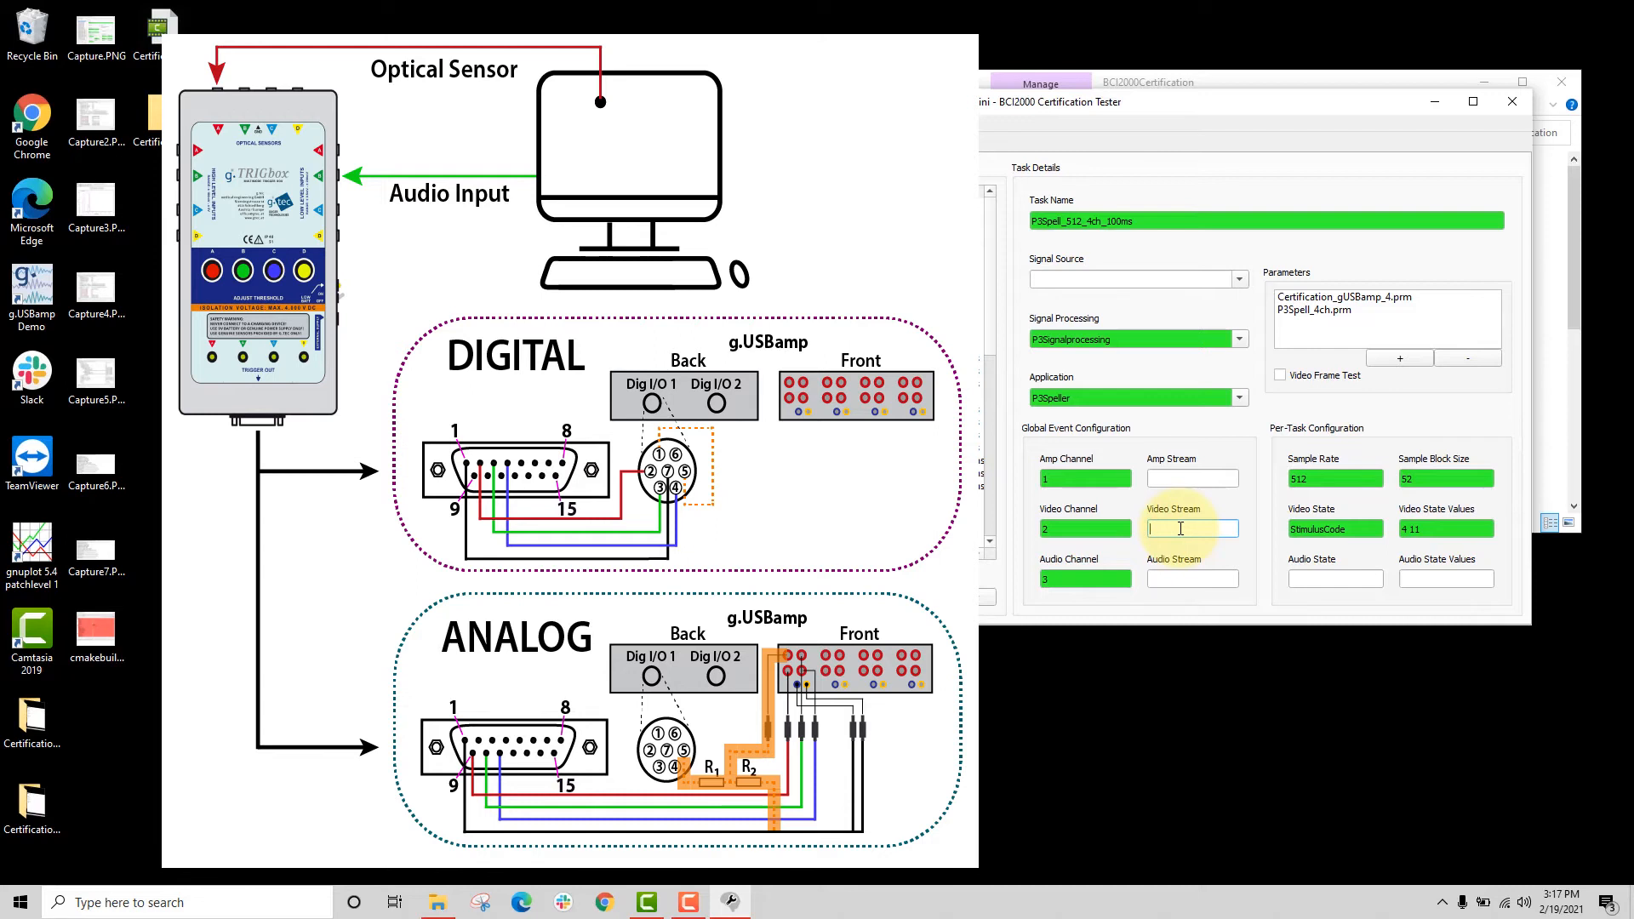
text(Digital)
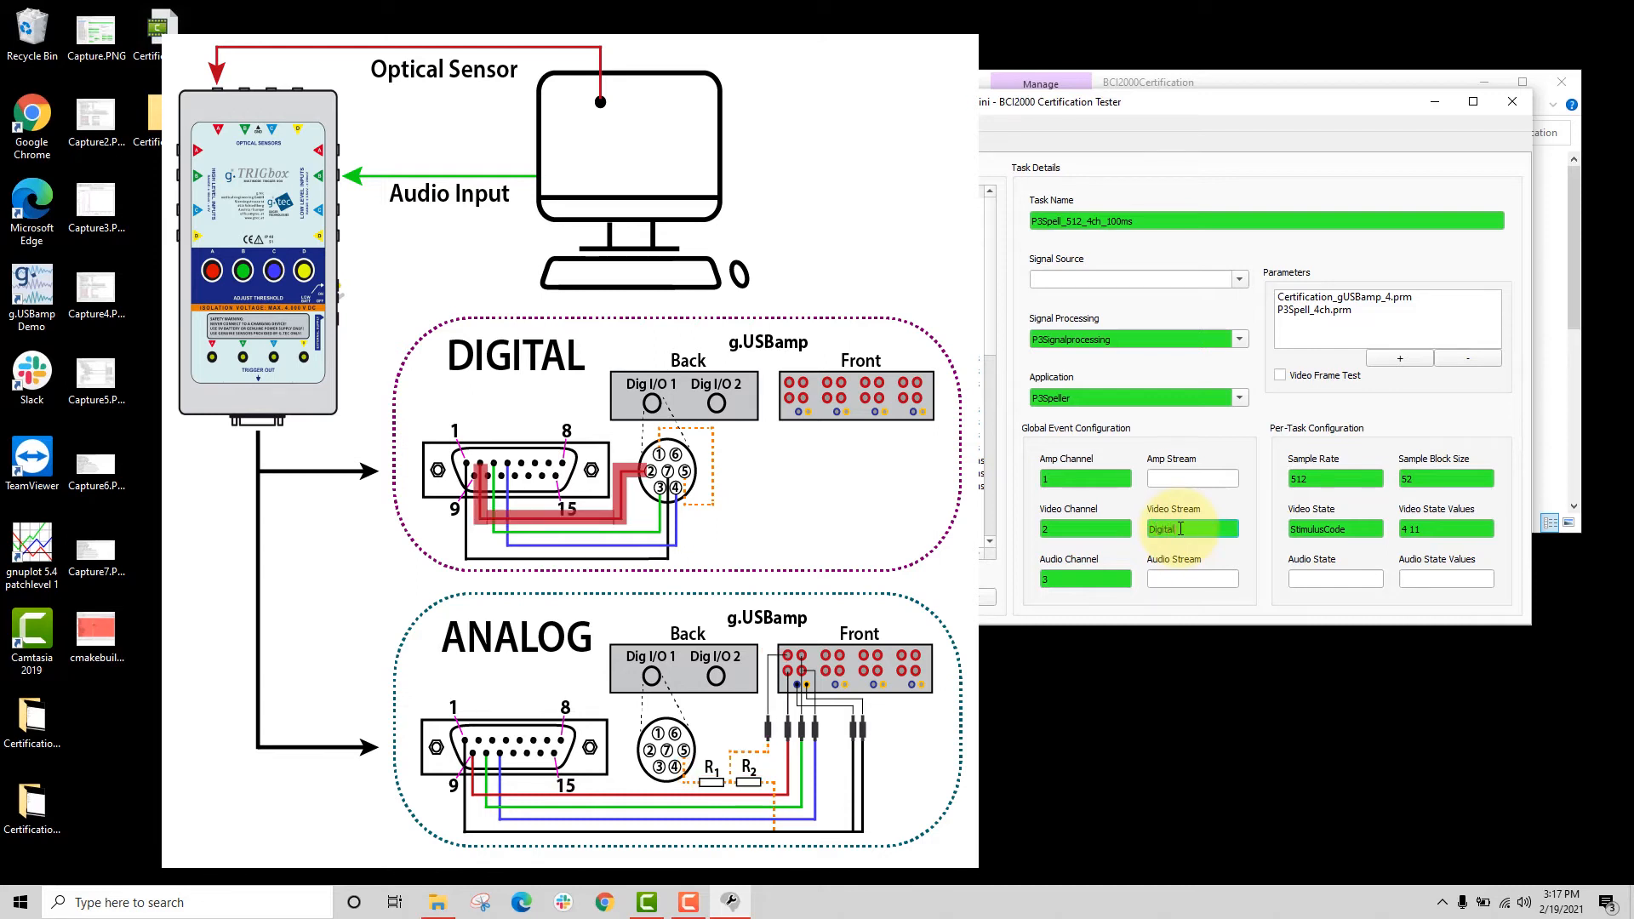
text(Input2)
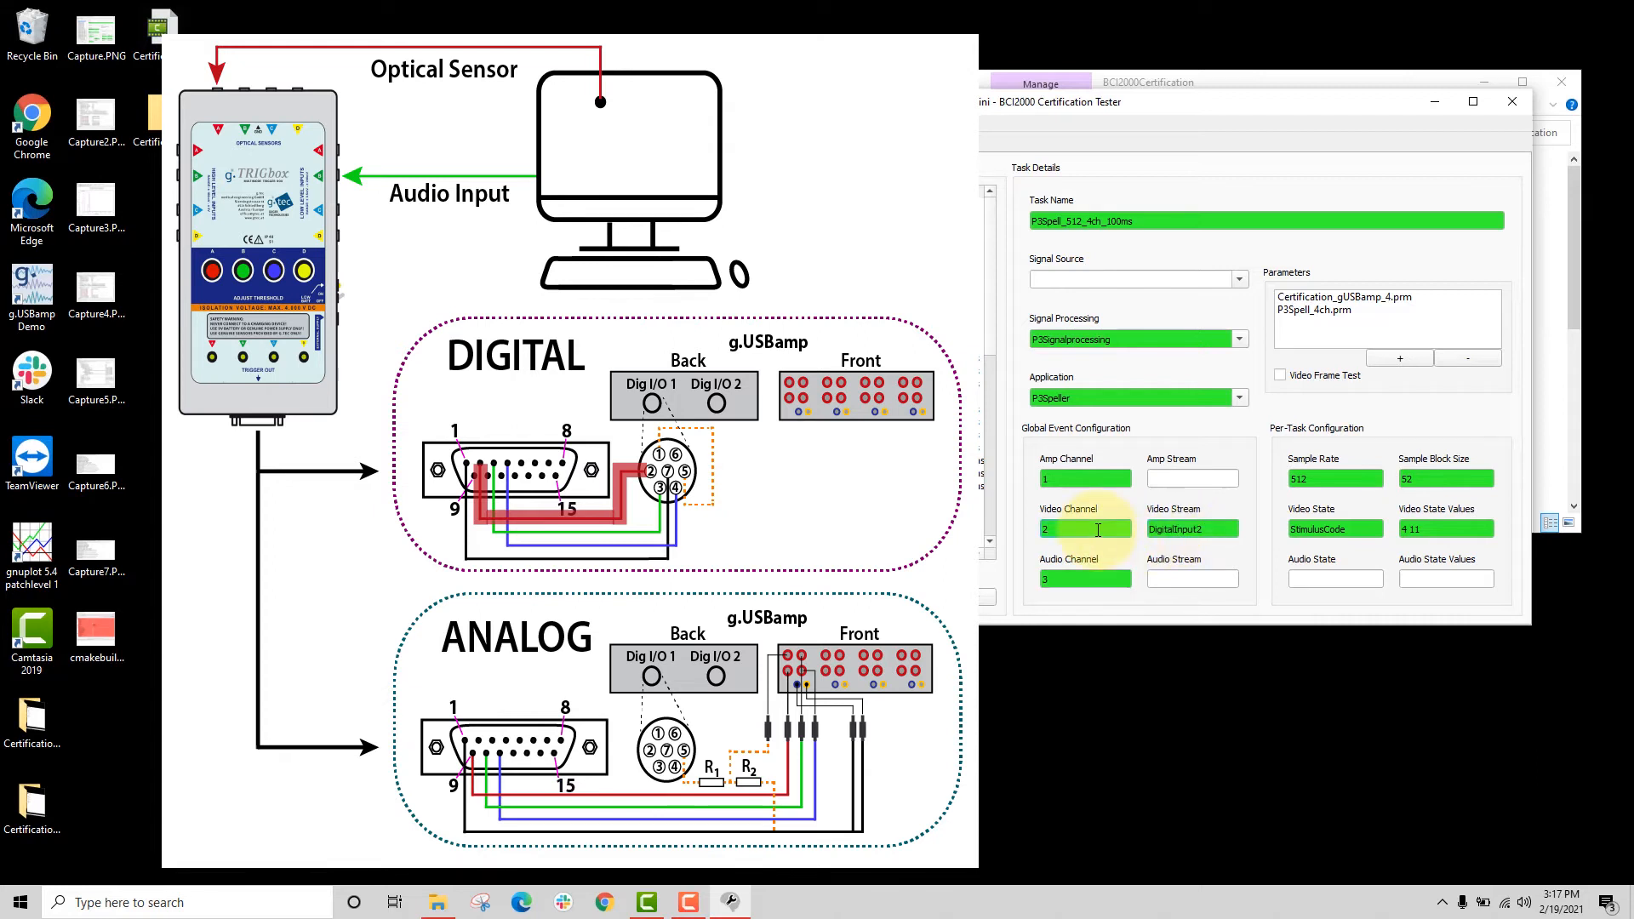
key(BackSpace)
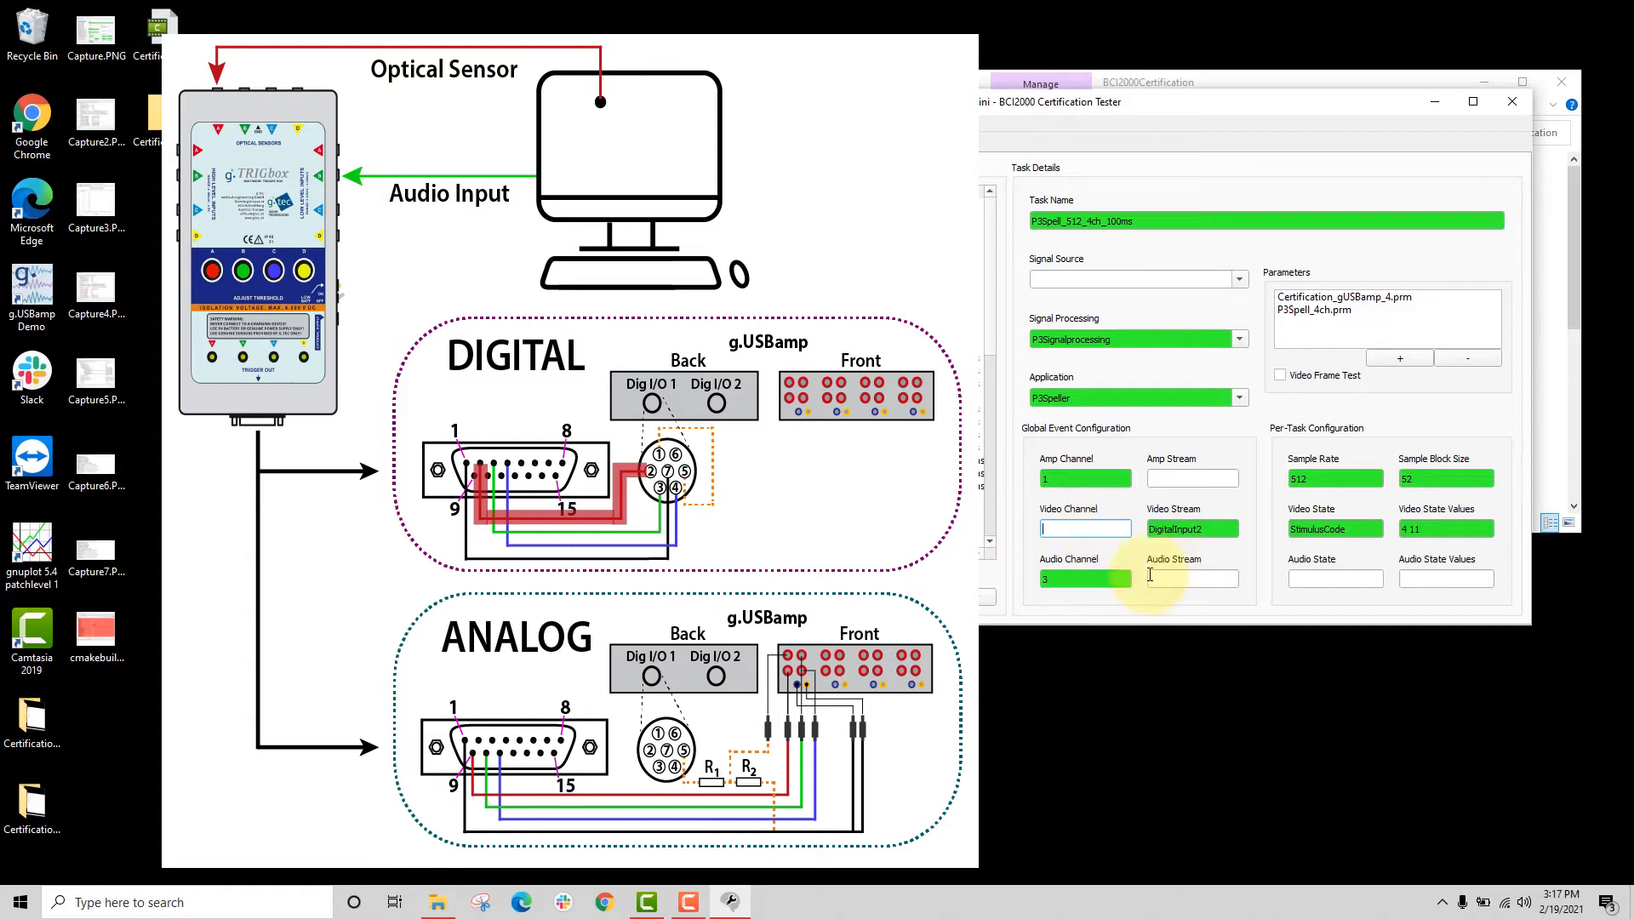
click(1053, 579)
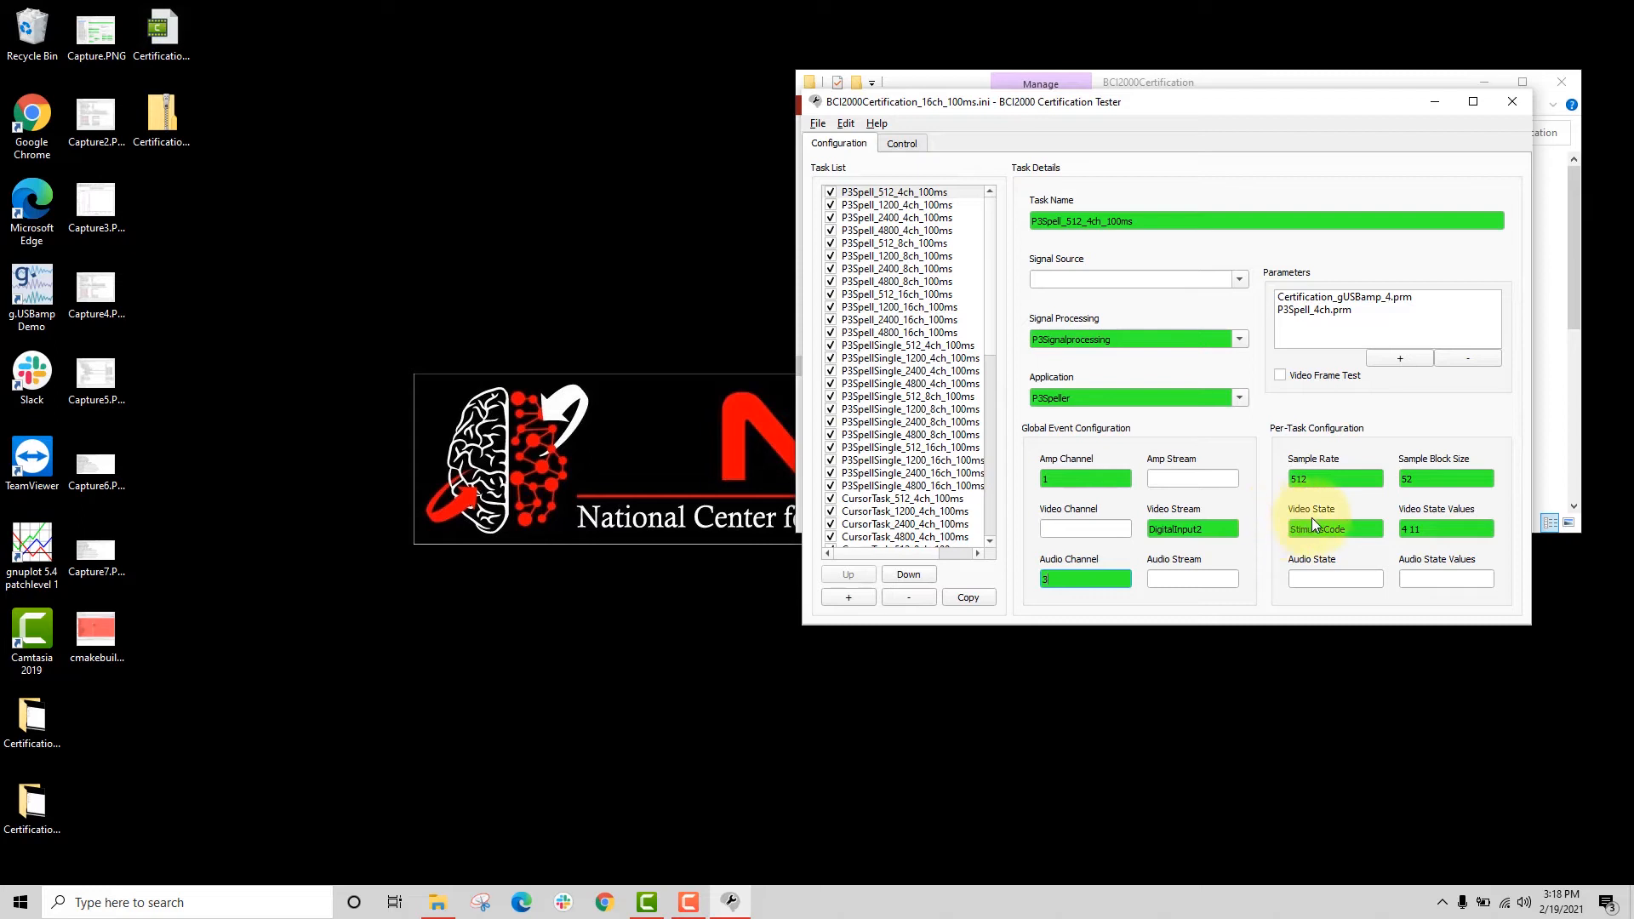
Examine the video state settings of P3Spell_512_4ch_100ms and the audio state settings of StimulusPresentationAV_512_4ch_100ms.
click(1349, 531)
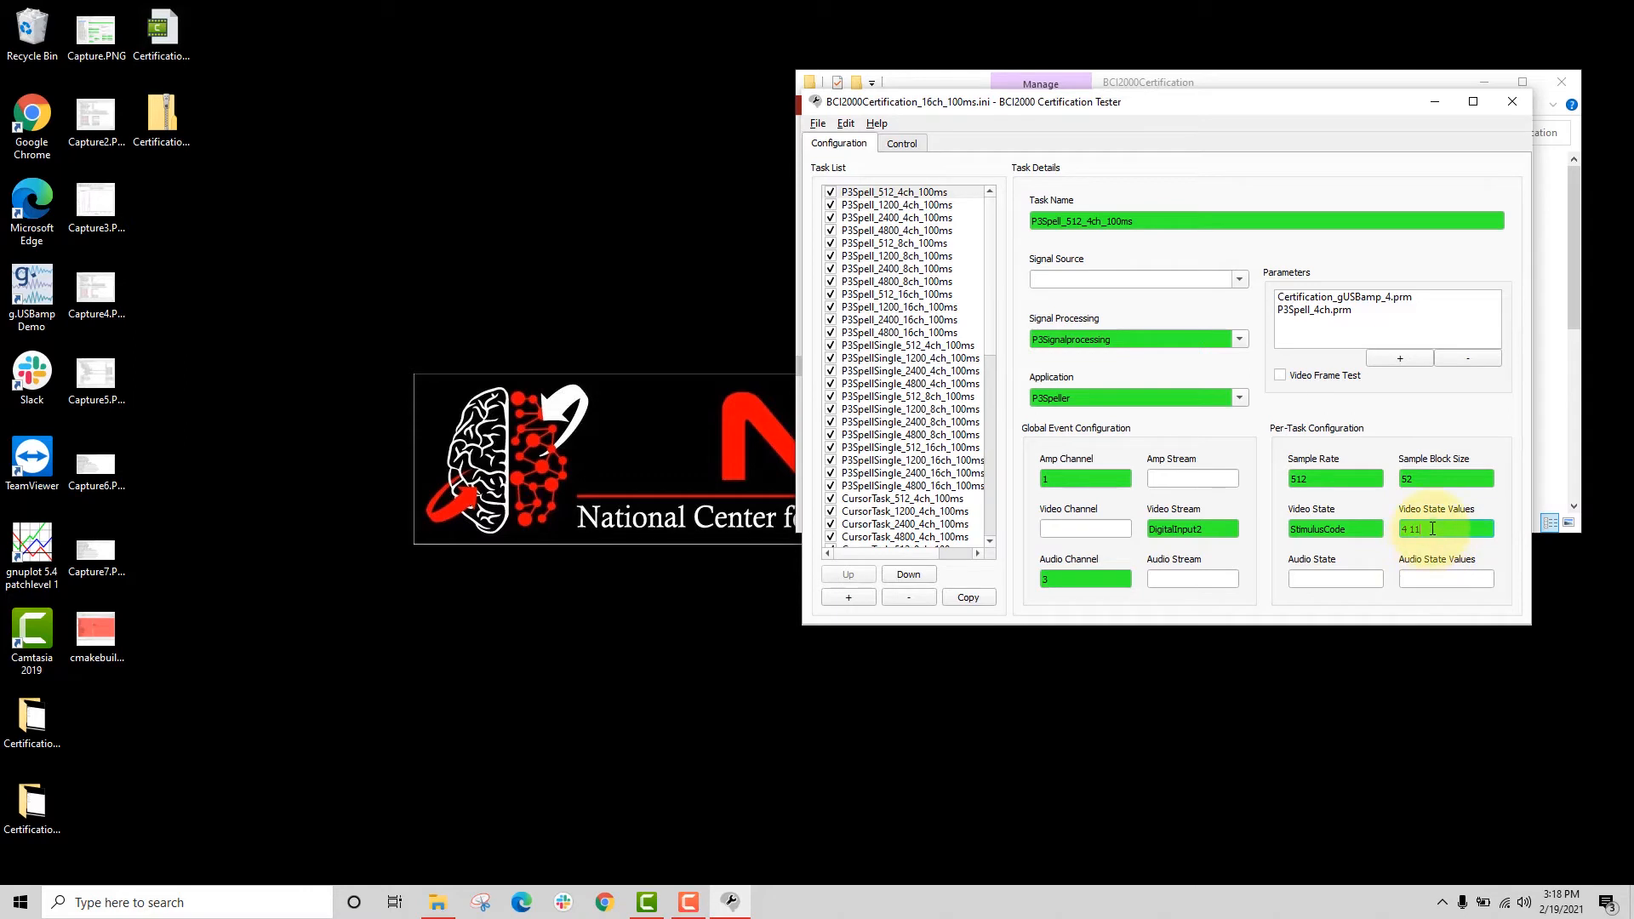
drag(1432, 528, 1405, 526)
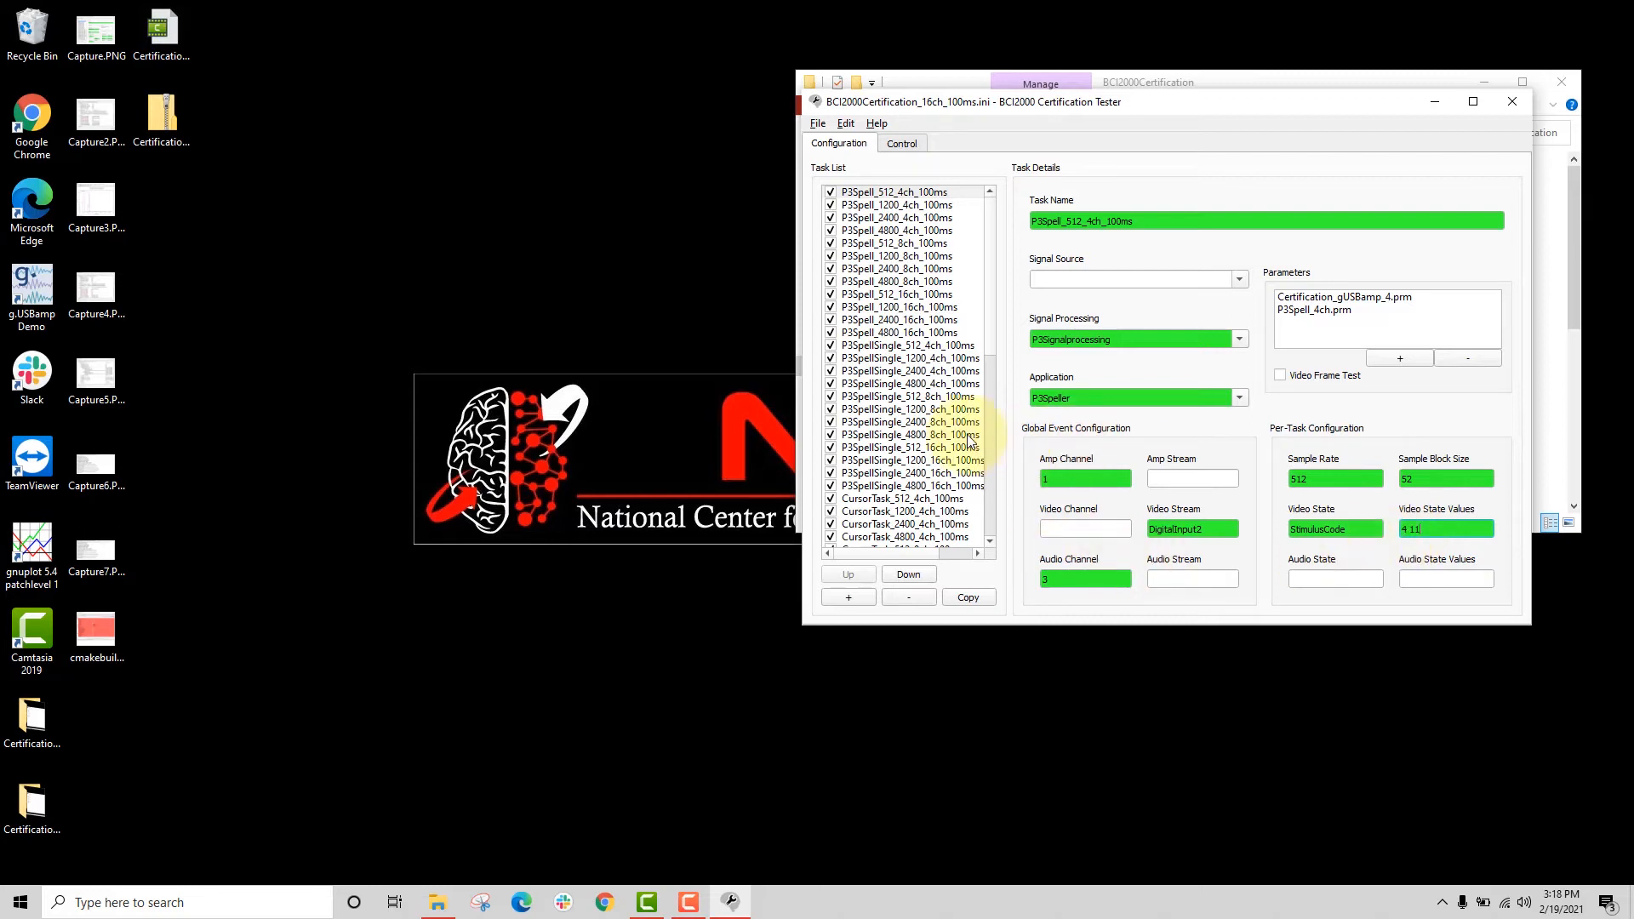
scroll(917, 428, down, 4)
scroll(918, 428, down, 7)
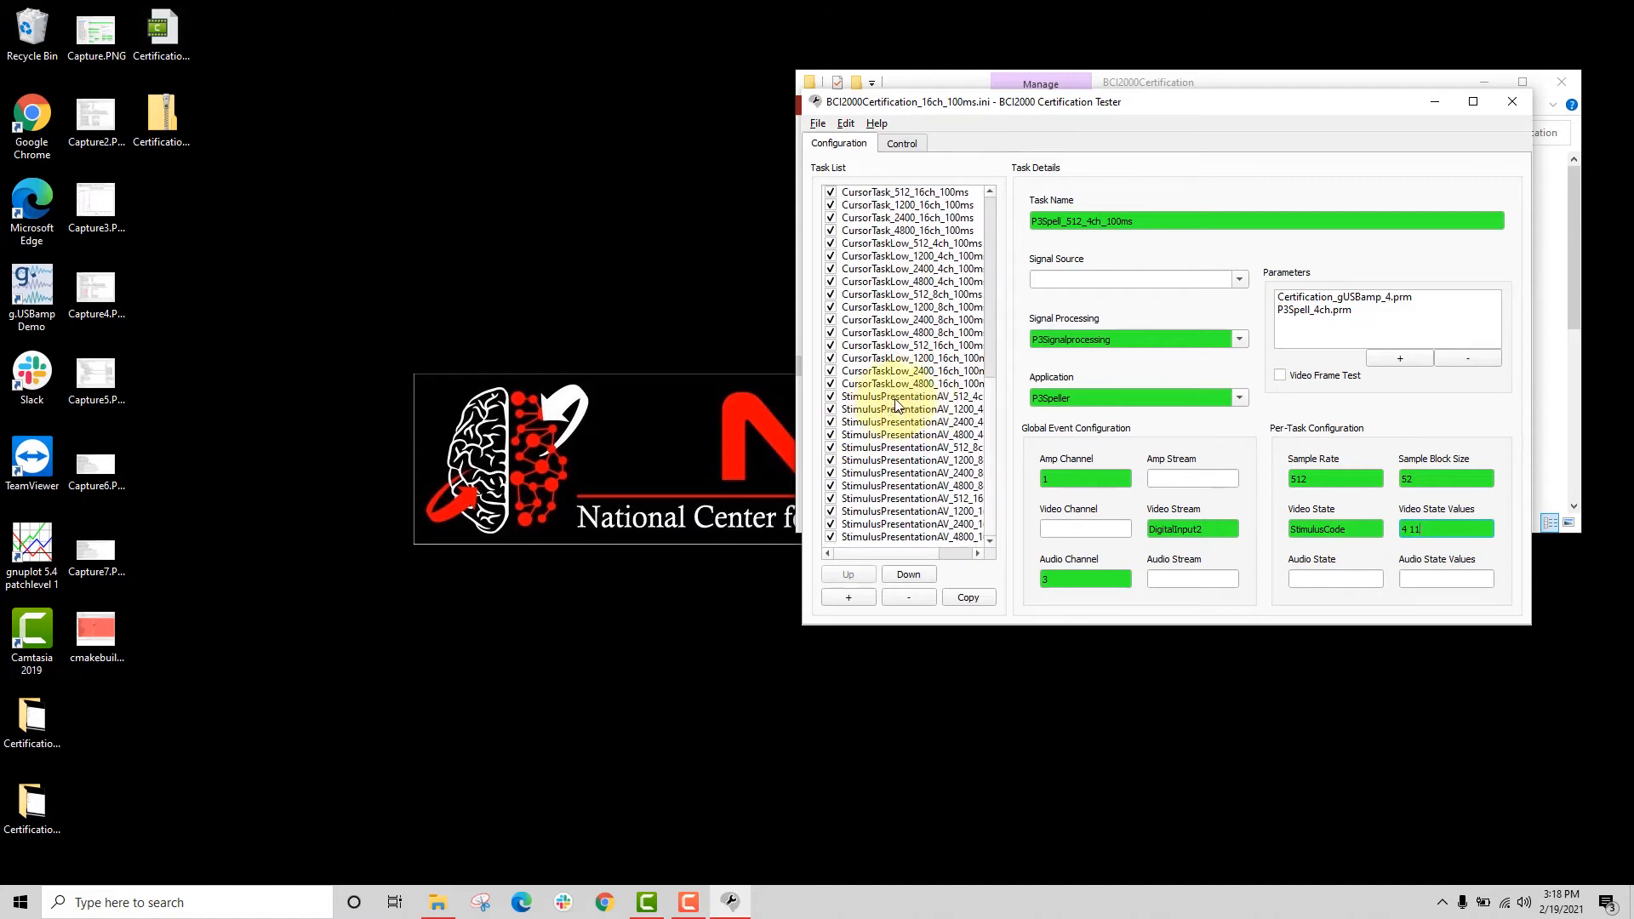
click(918, 398)
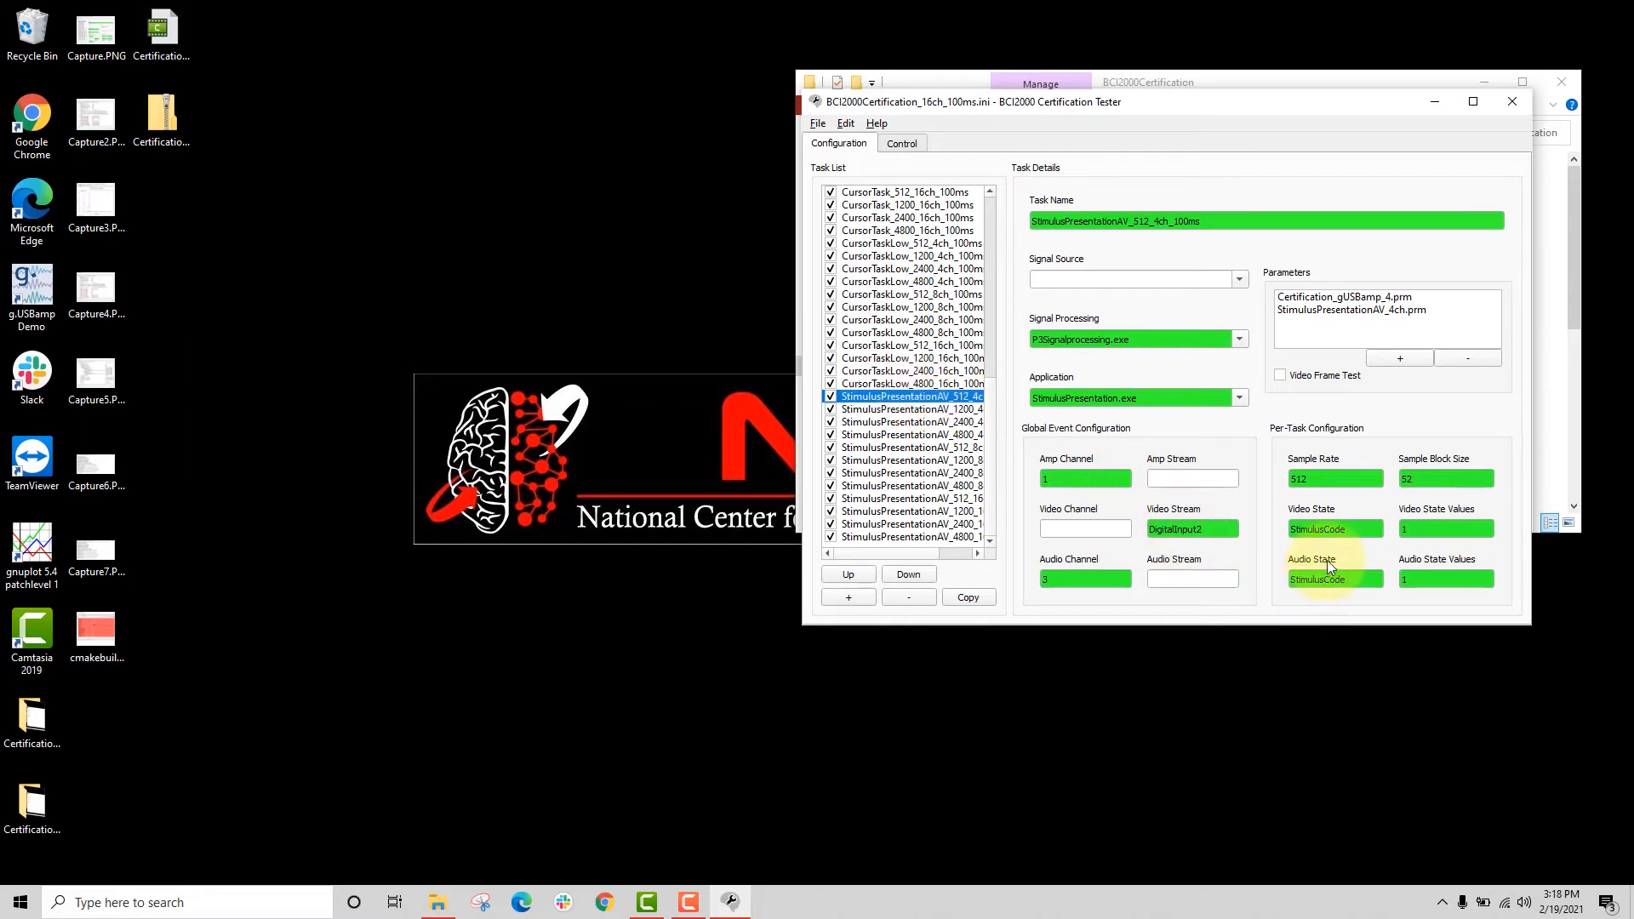
click(1354, 582)
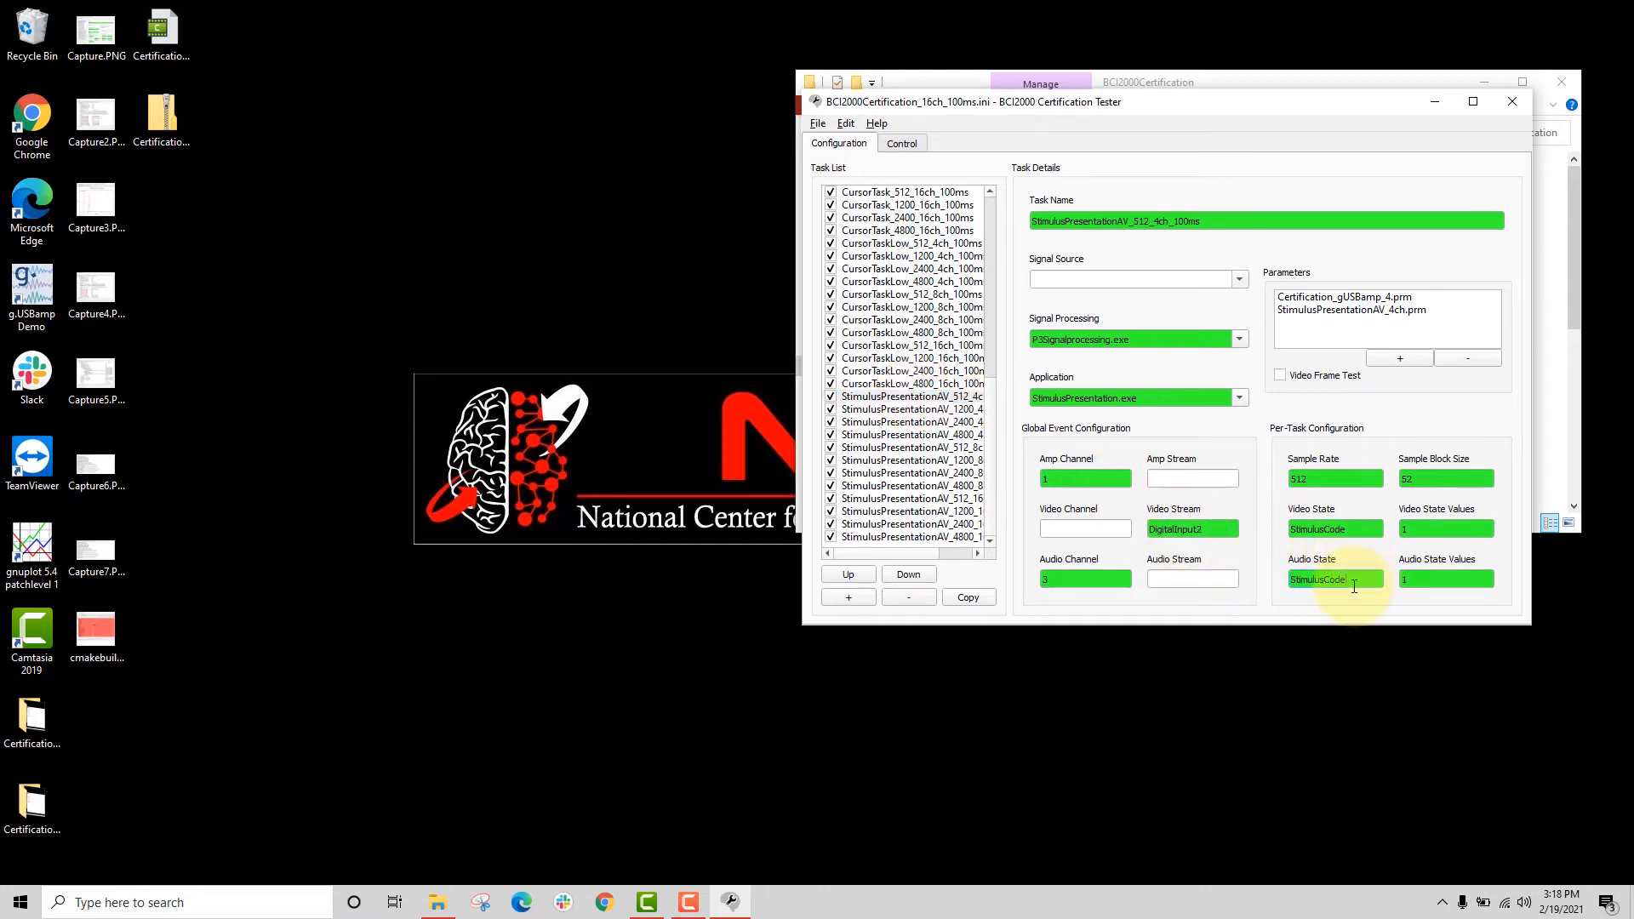
click(1426, 579)
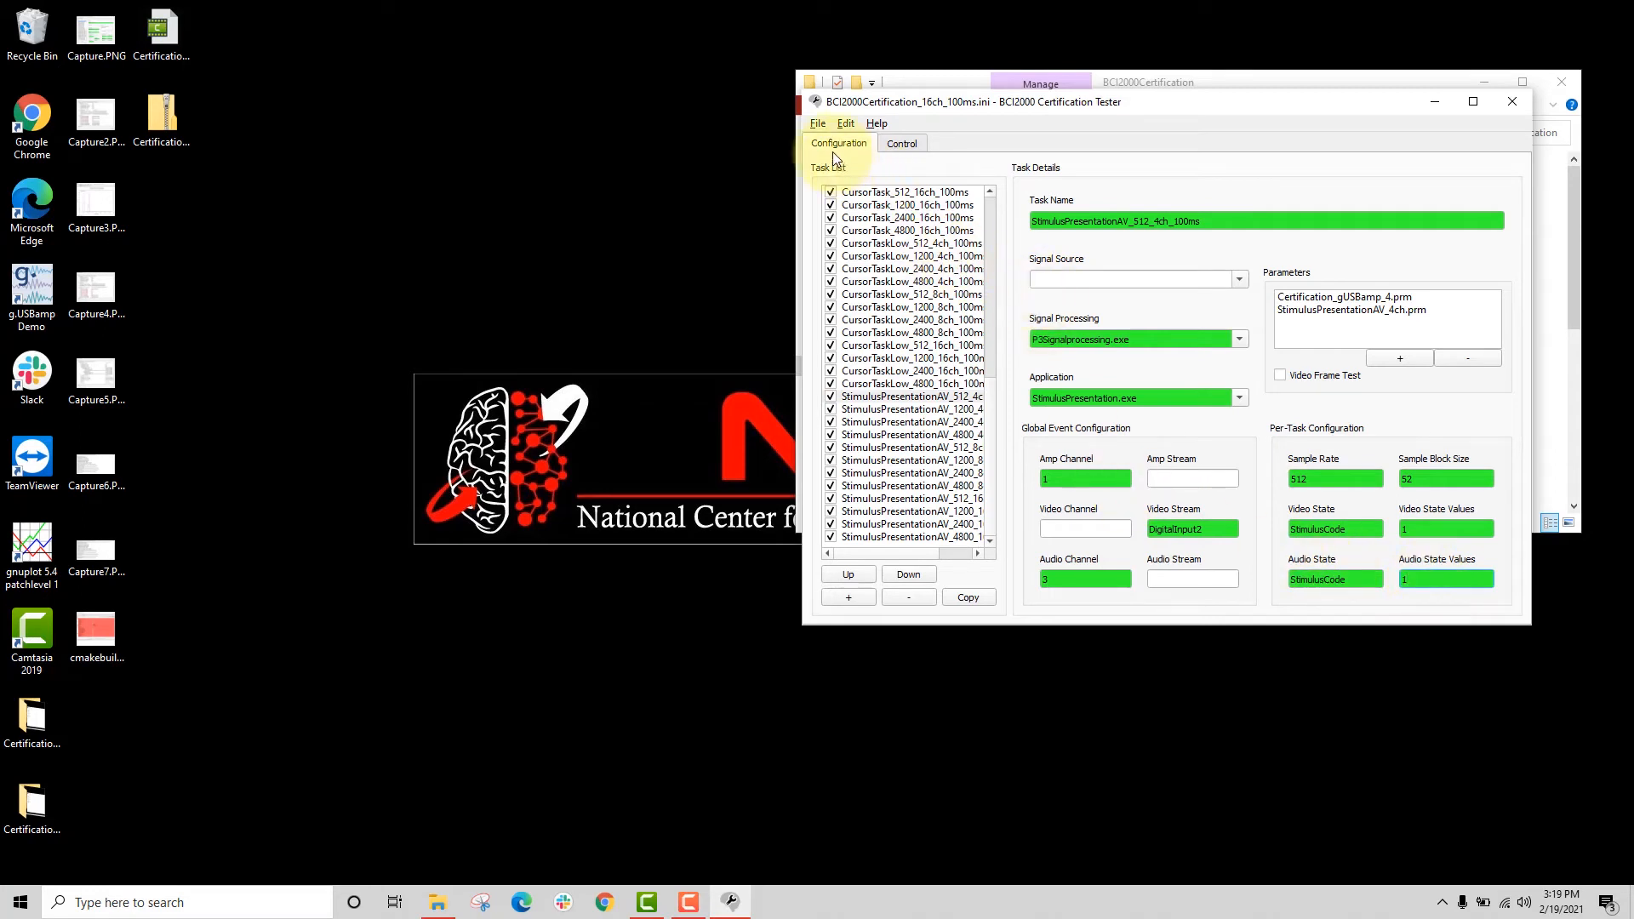
Check the global control settings, start the certification test run, and move the Operator window clear of the progress dialog.
click(903, 145)
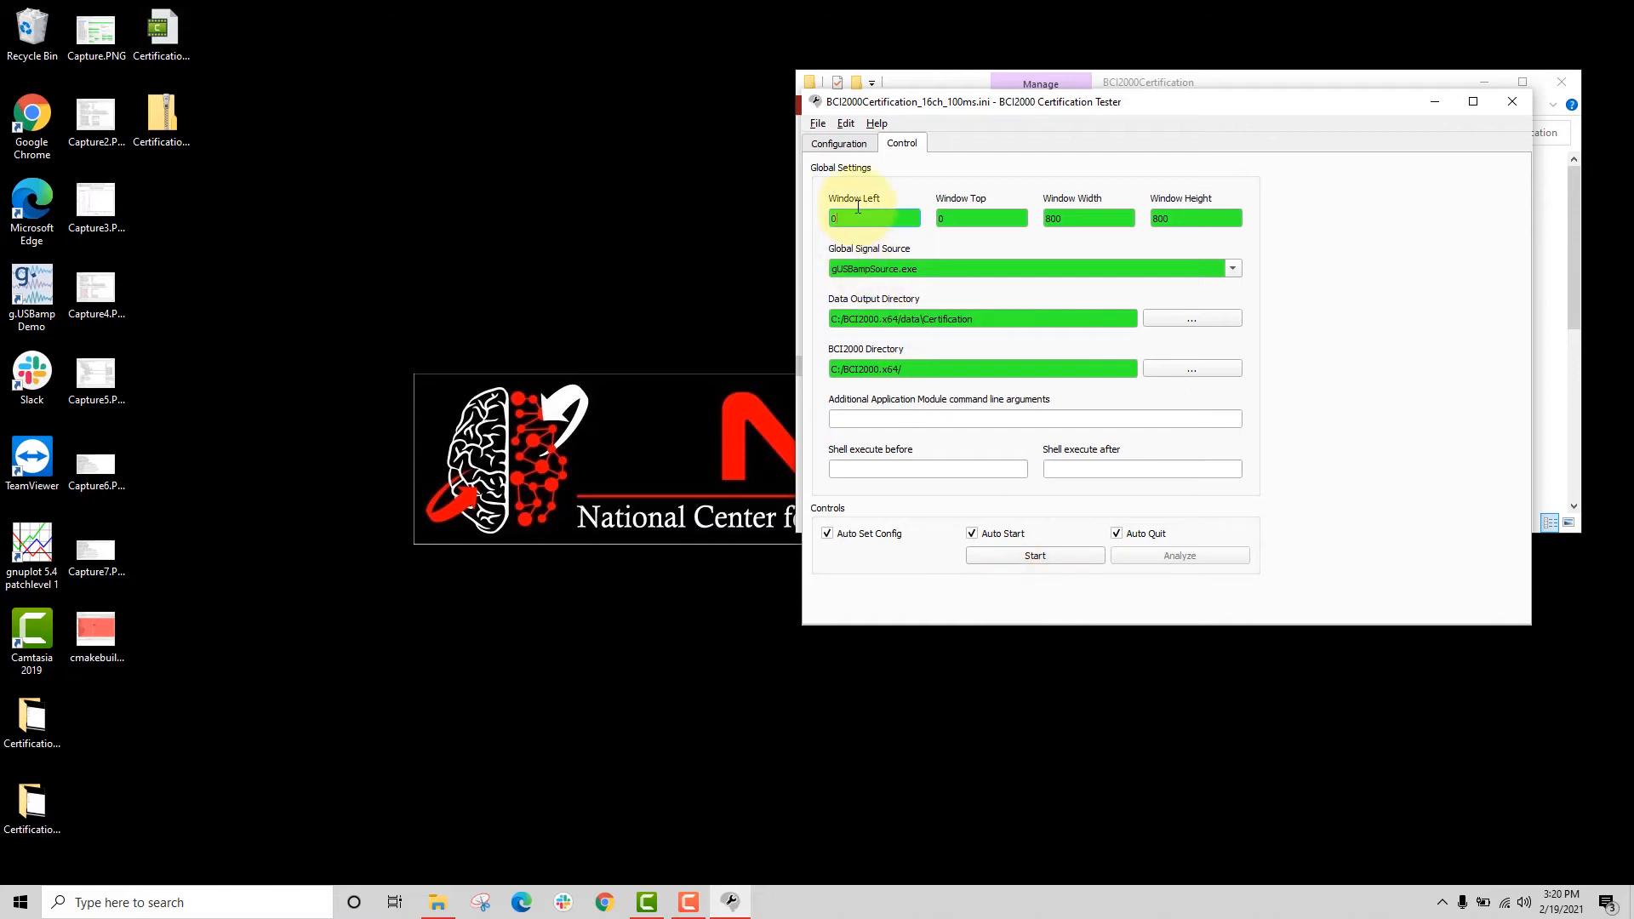
click(856, 141)
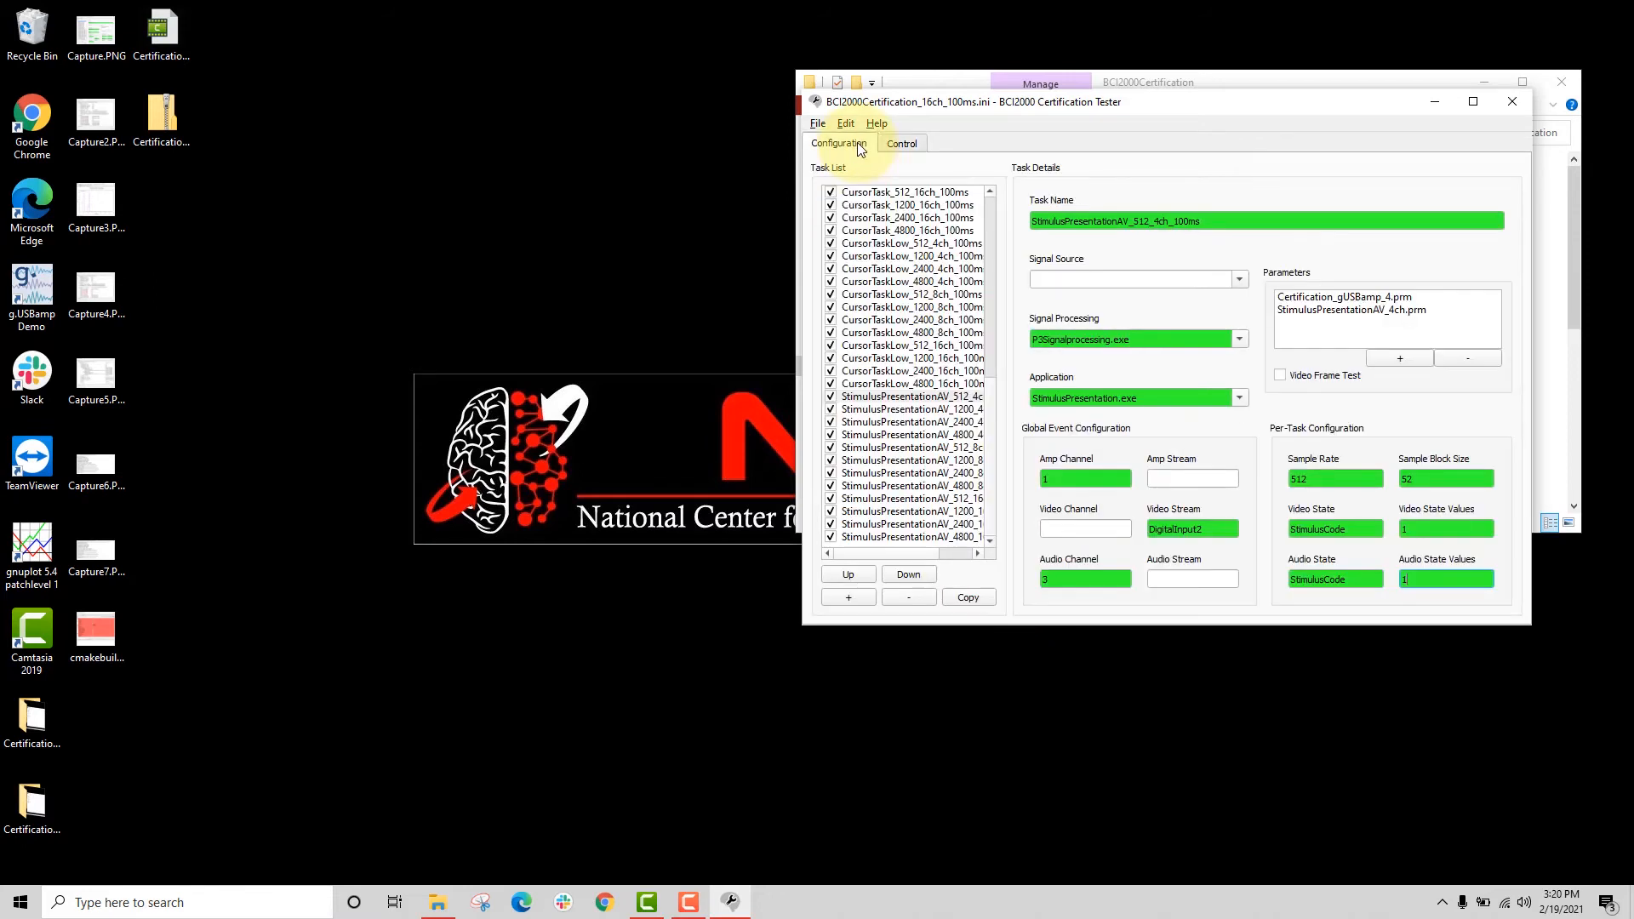
click(900, 144)
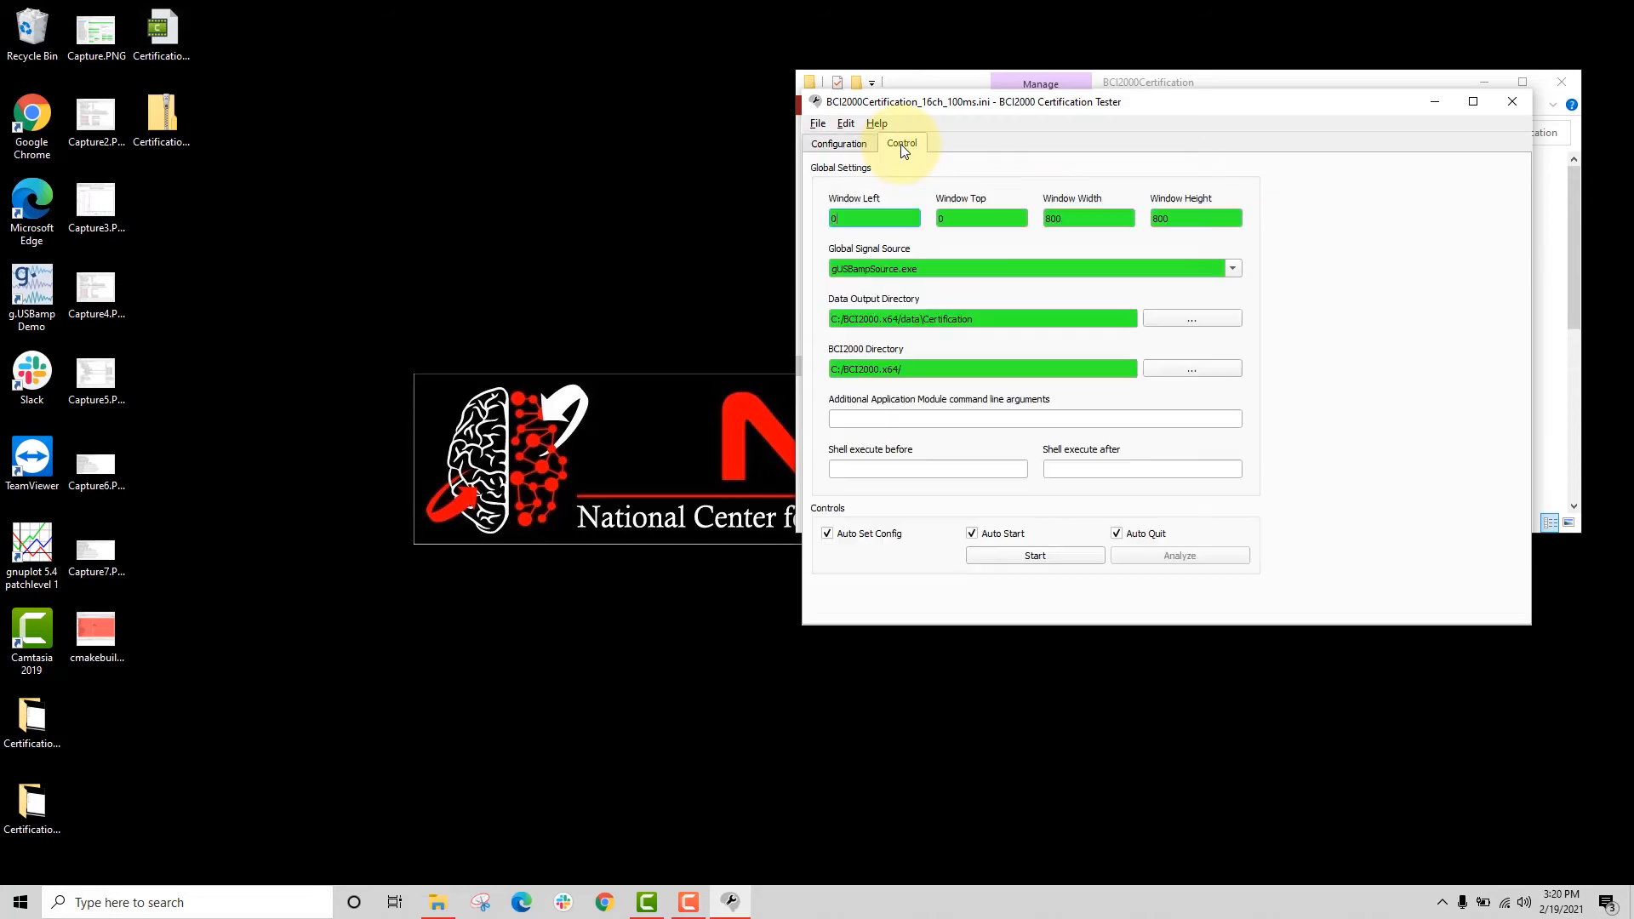
click(989, 555)
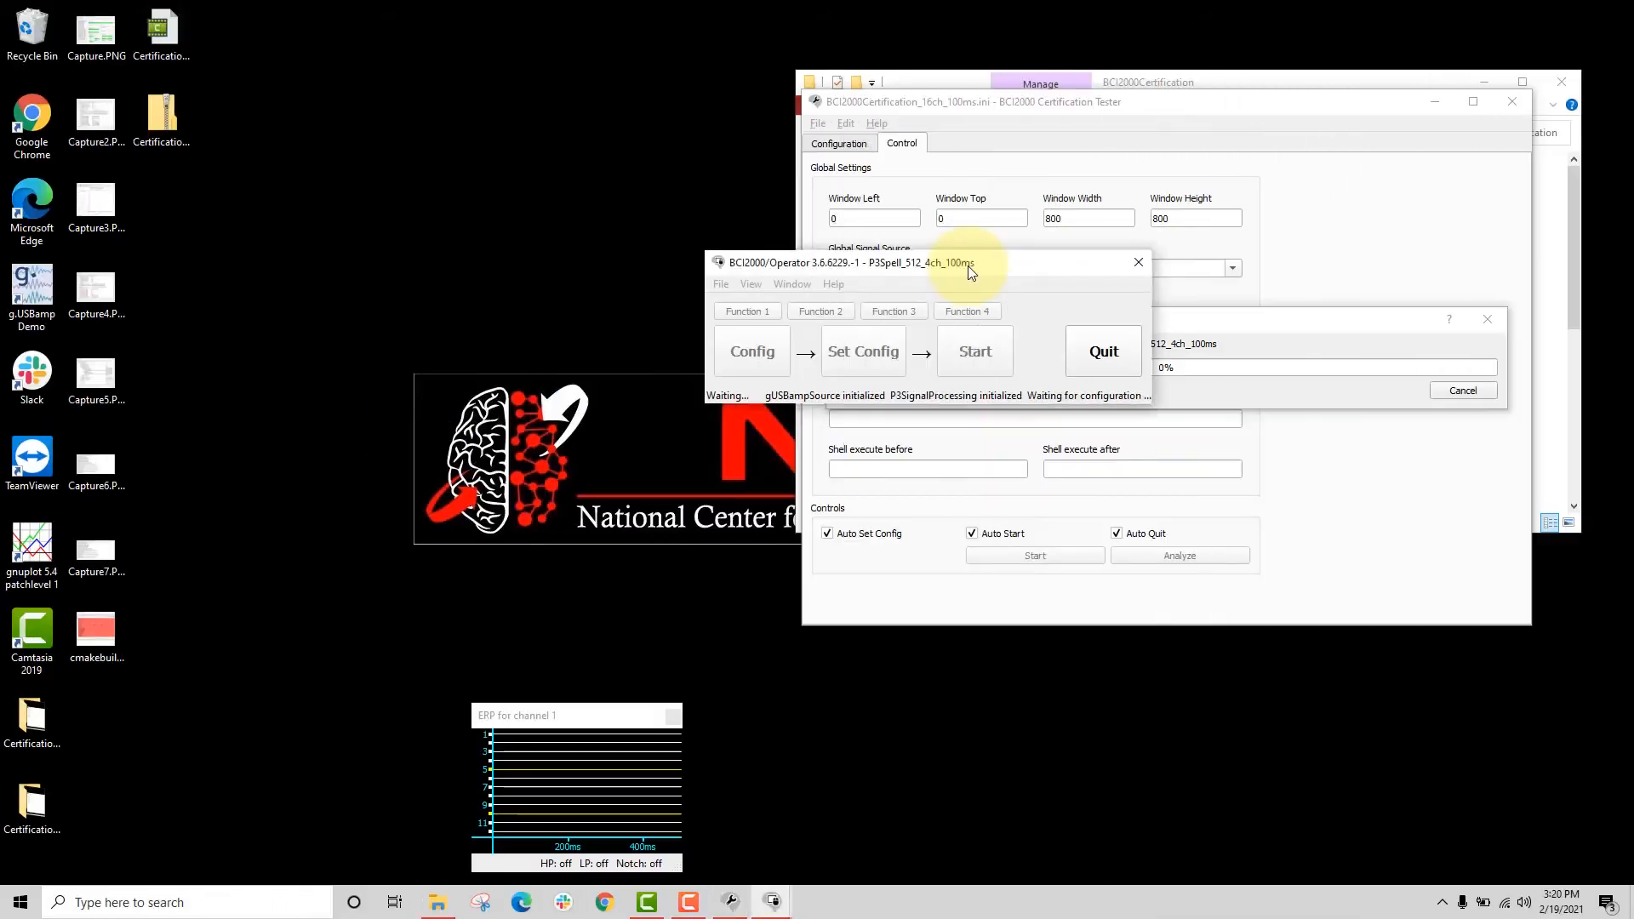
drag(1042, 416, 1102, 449)
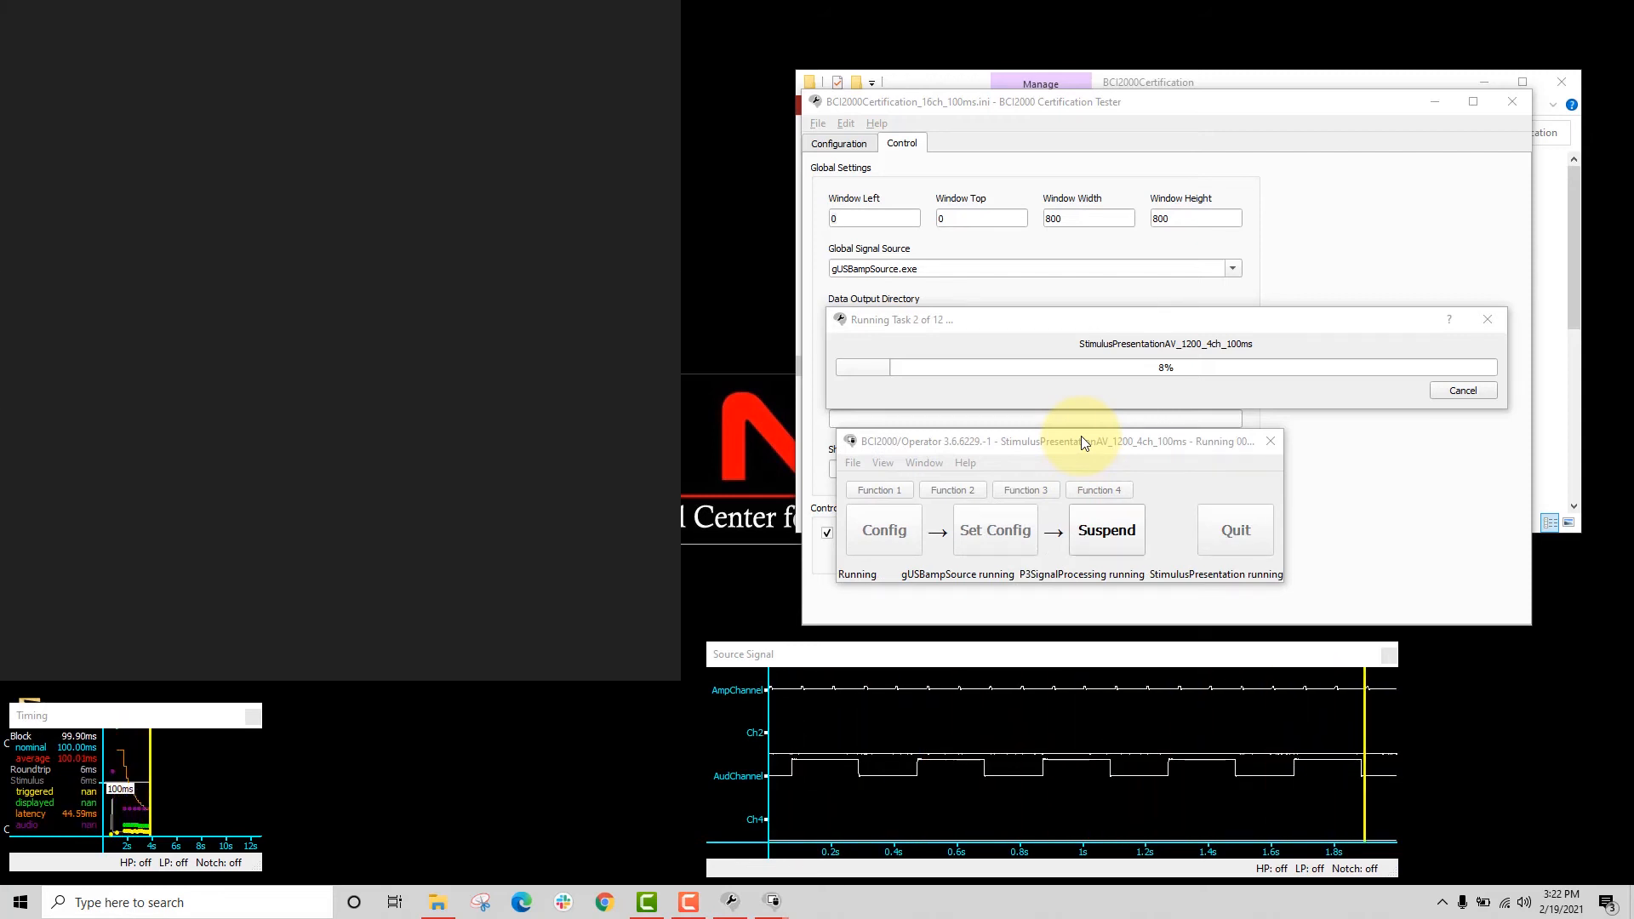
Open the Operator's list of states and events and select the DigitalInput2 stream.
click(881, 464)
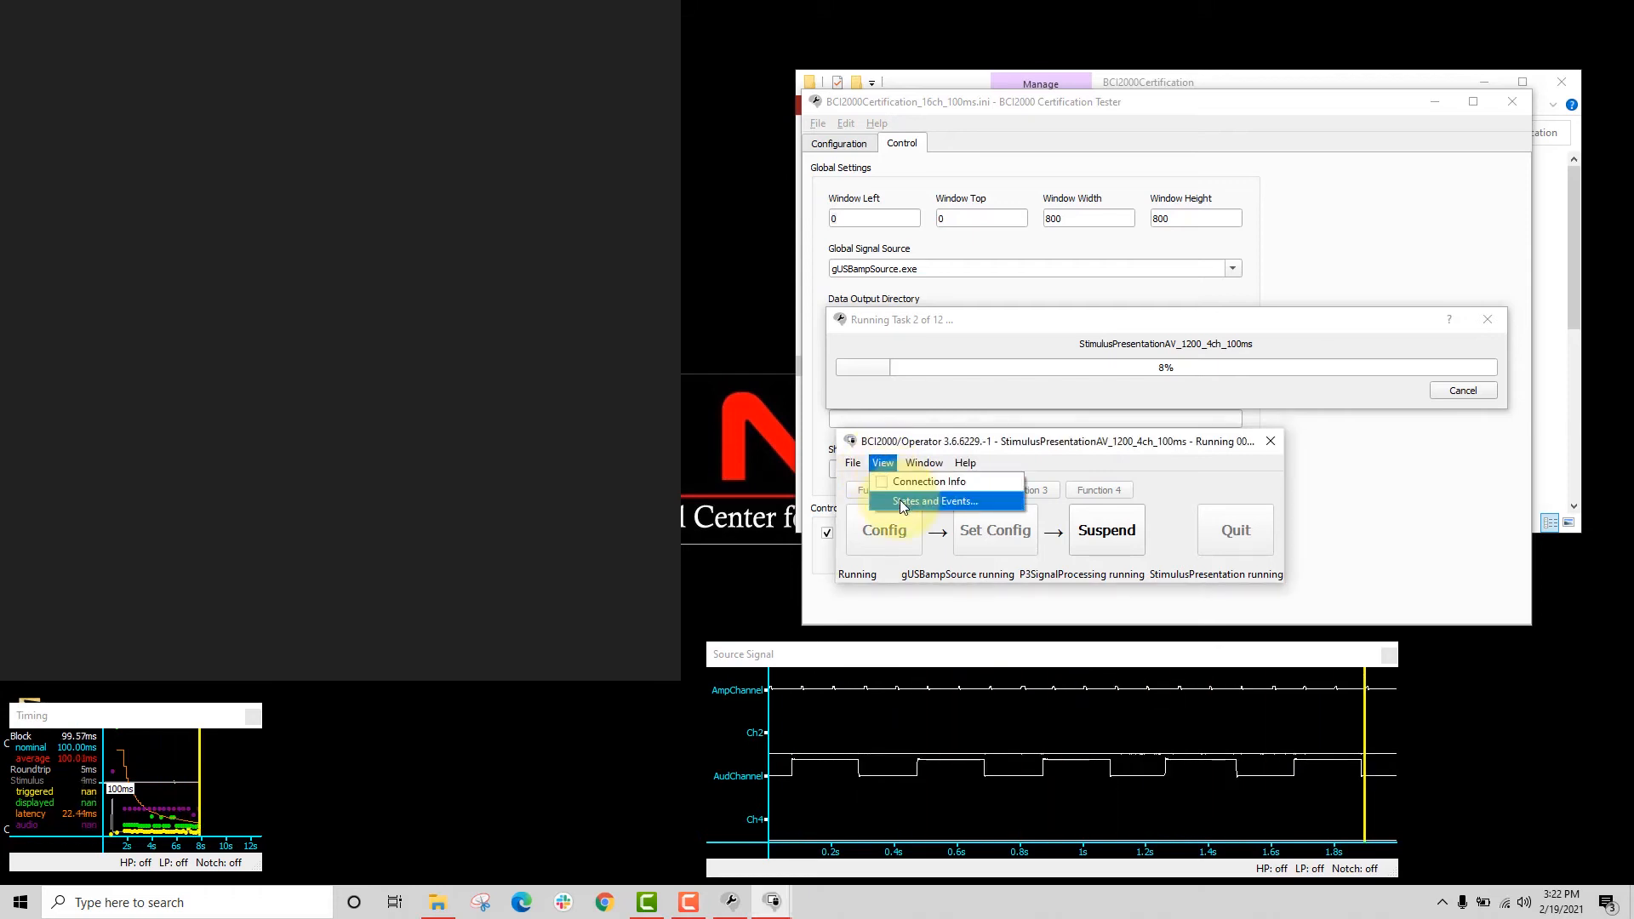
click(901, 500)
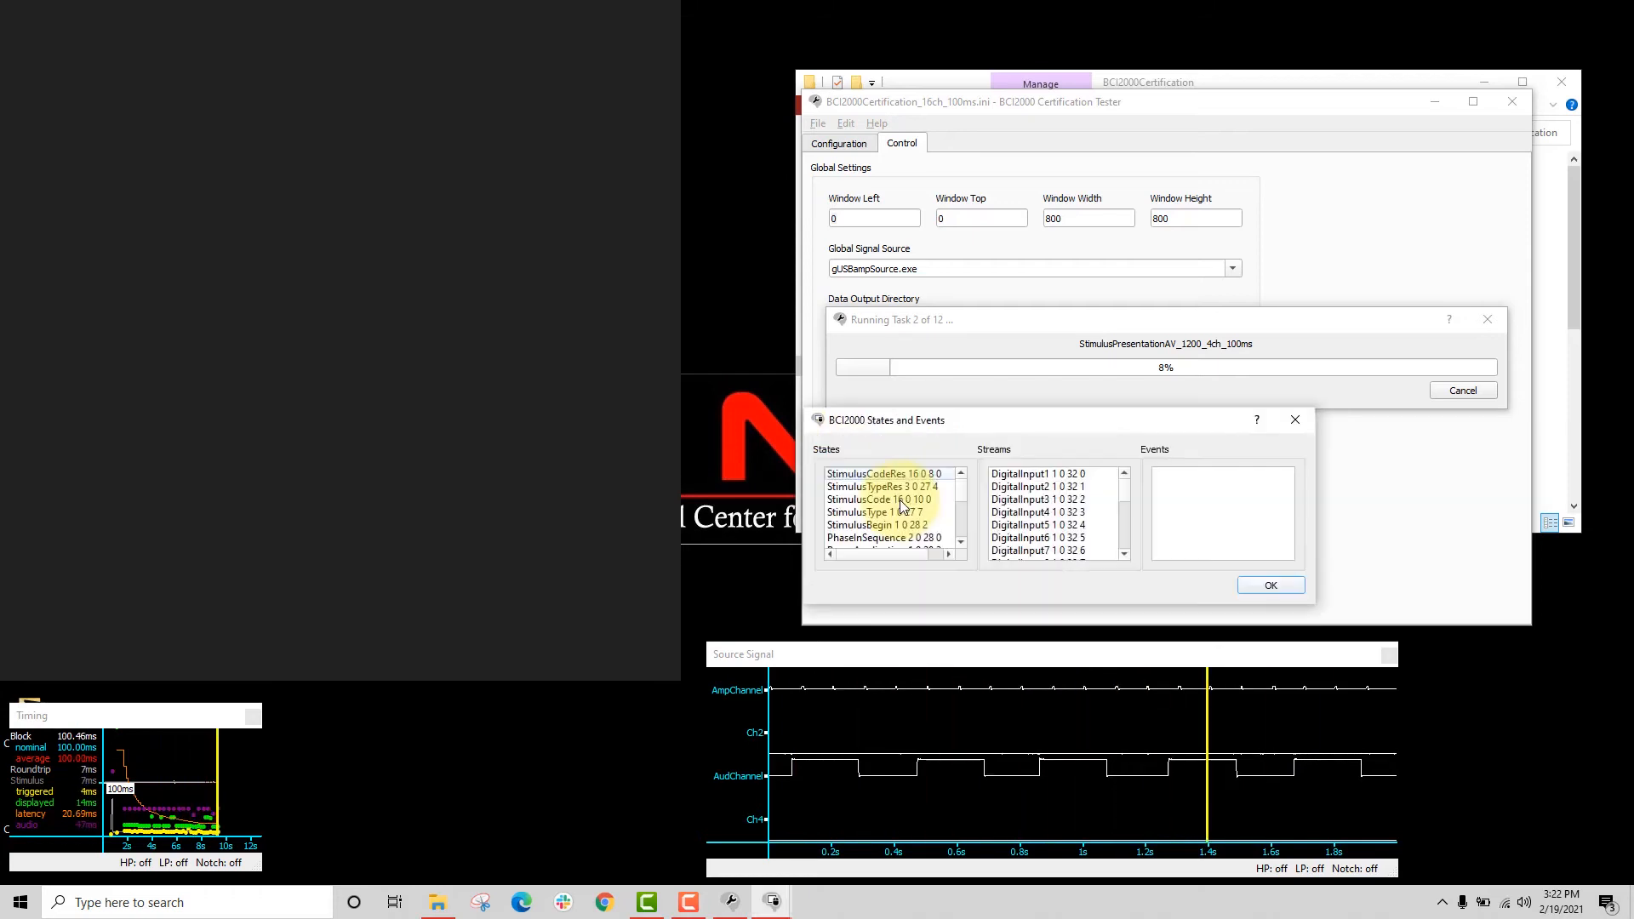
click(999, 487)
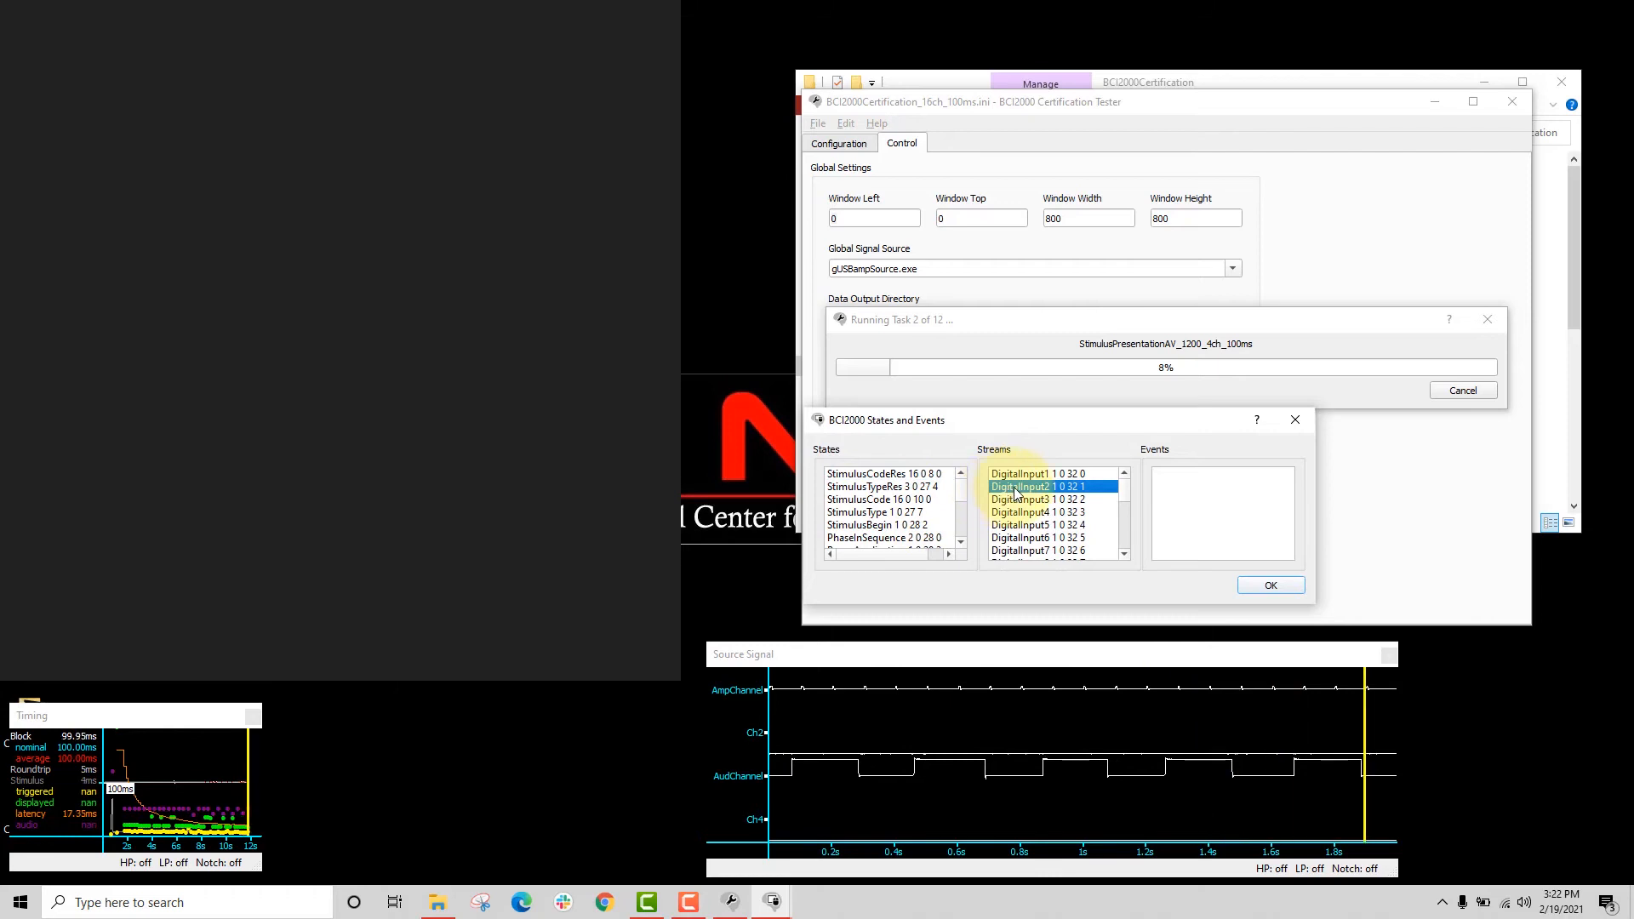
Open a live view of the DigitalInput2 stream from the states and events list.
right_click(1013, 488)
click(1093, 497)
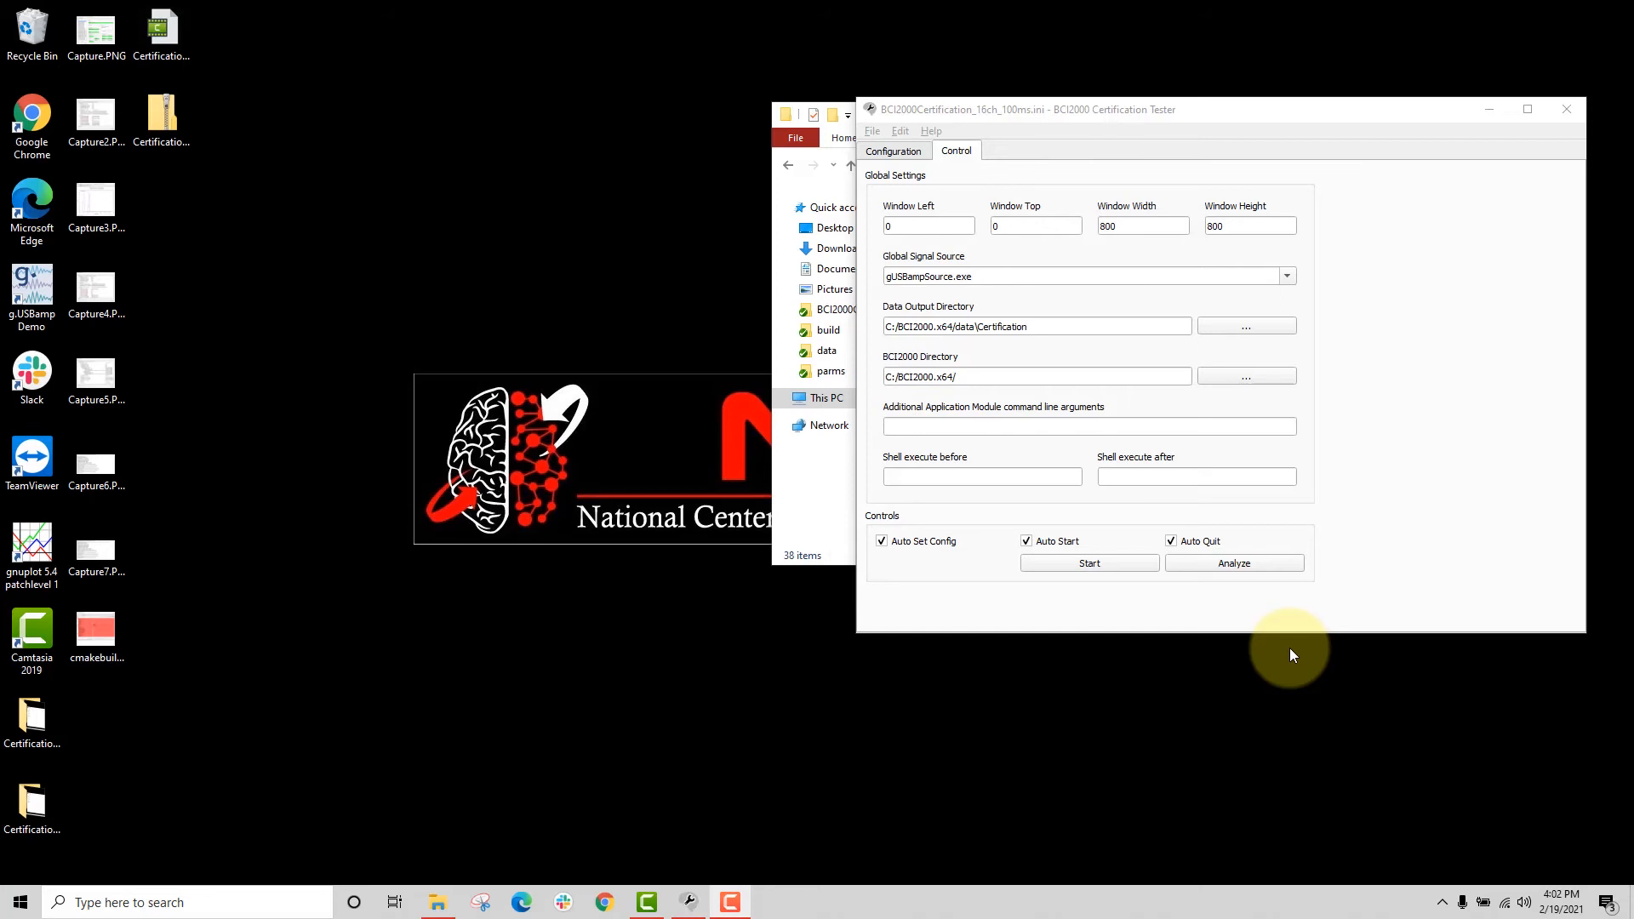
Set the Data Output Directory to C:/BCI2000.x64/data\Certification.final and open the analysis of its recordings.
click(1058, 326)
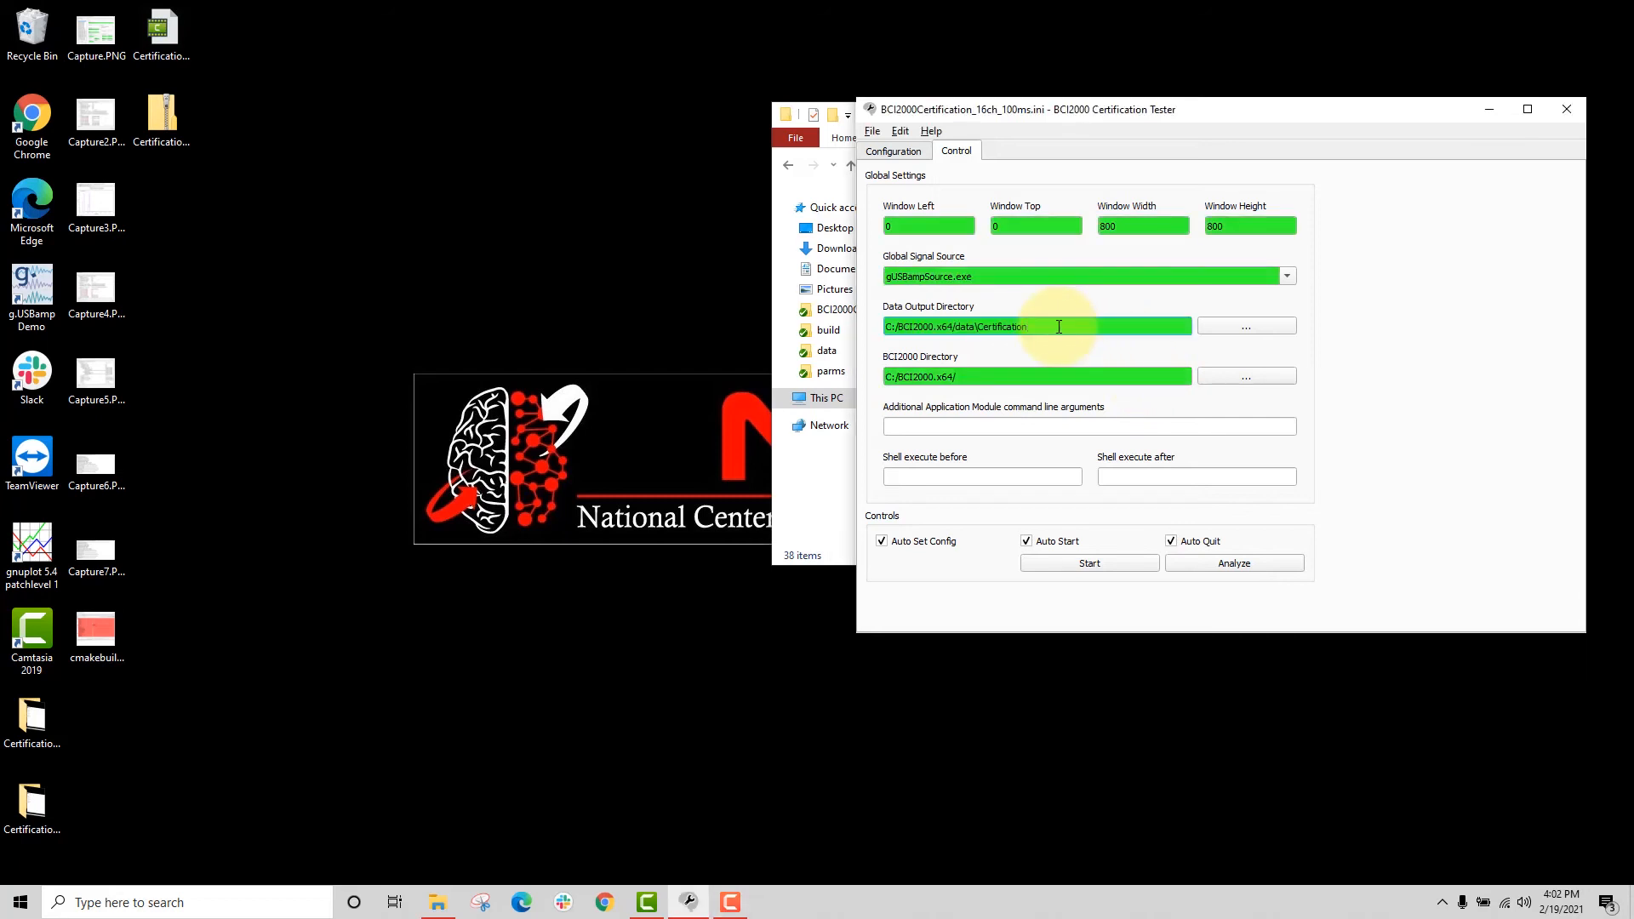
text(.final)
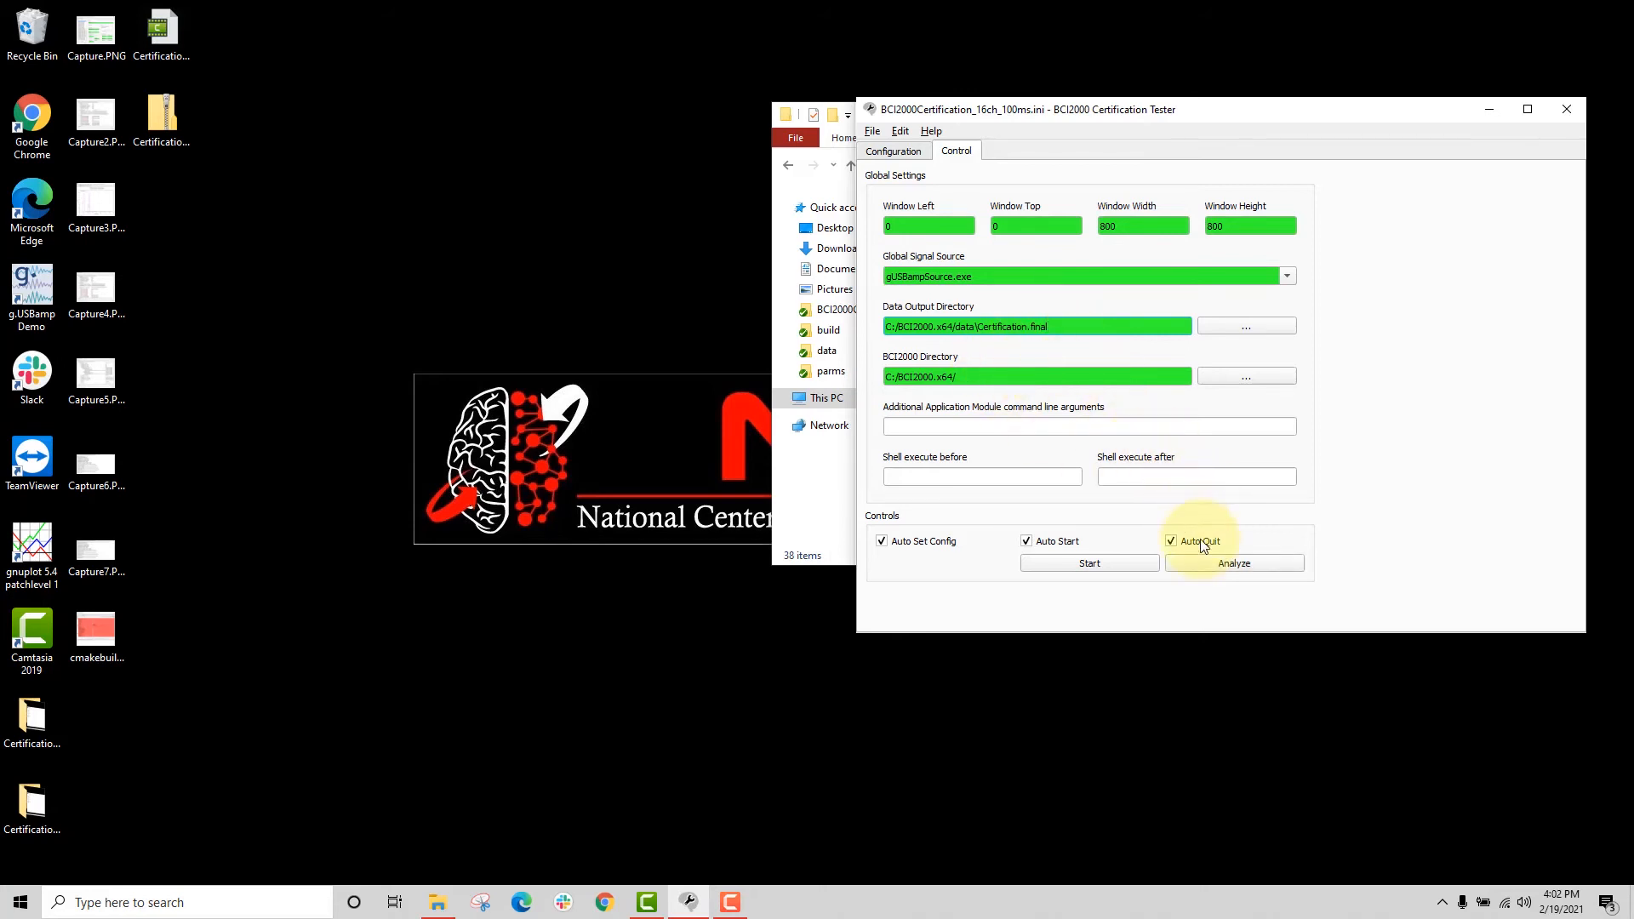
click(1267, 572)
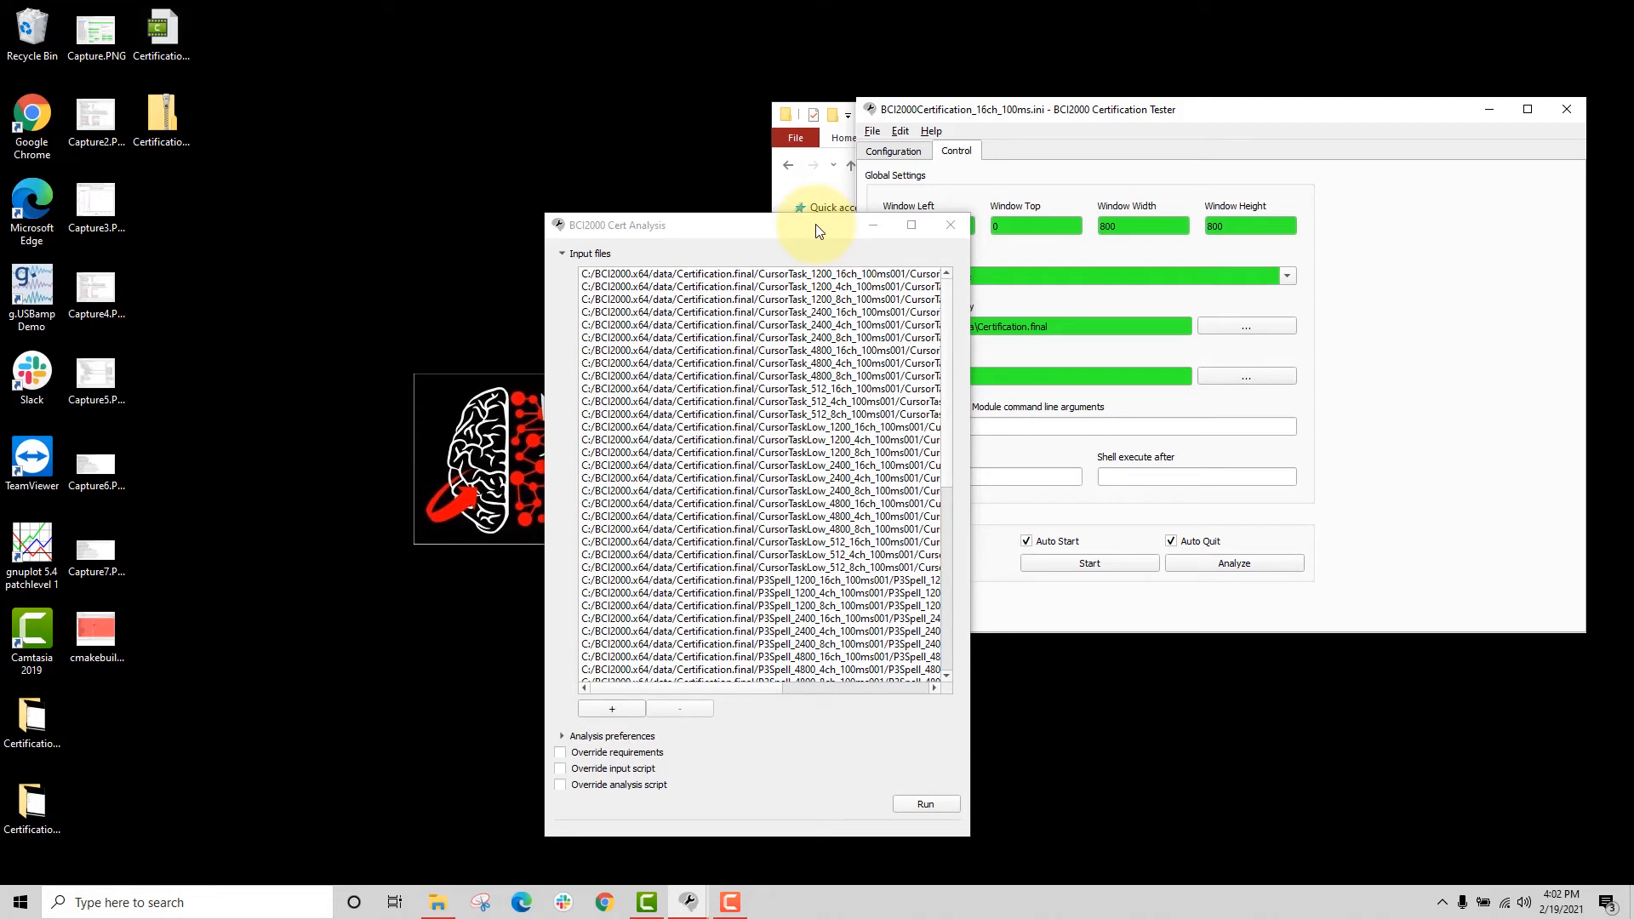
Widen the Cert Analysis window to check the full input file paths, and run the analysis on all listed files.
drag(819, 231, 1047, 110)
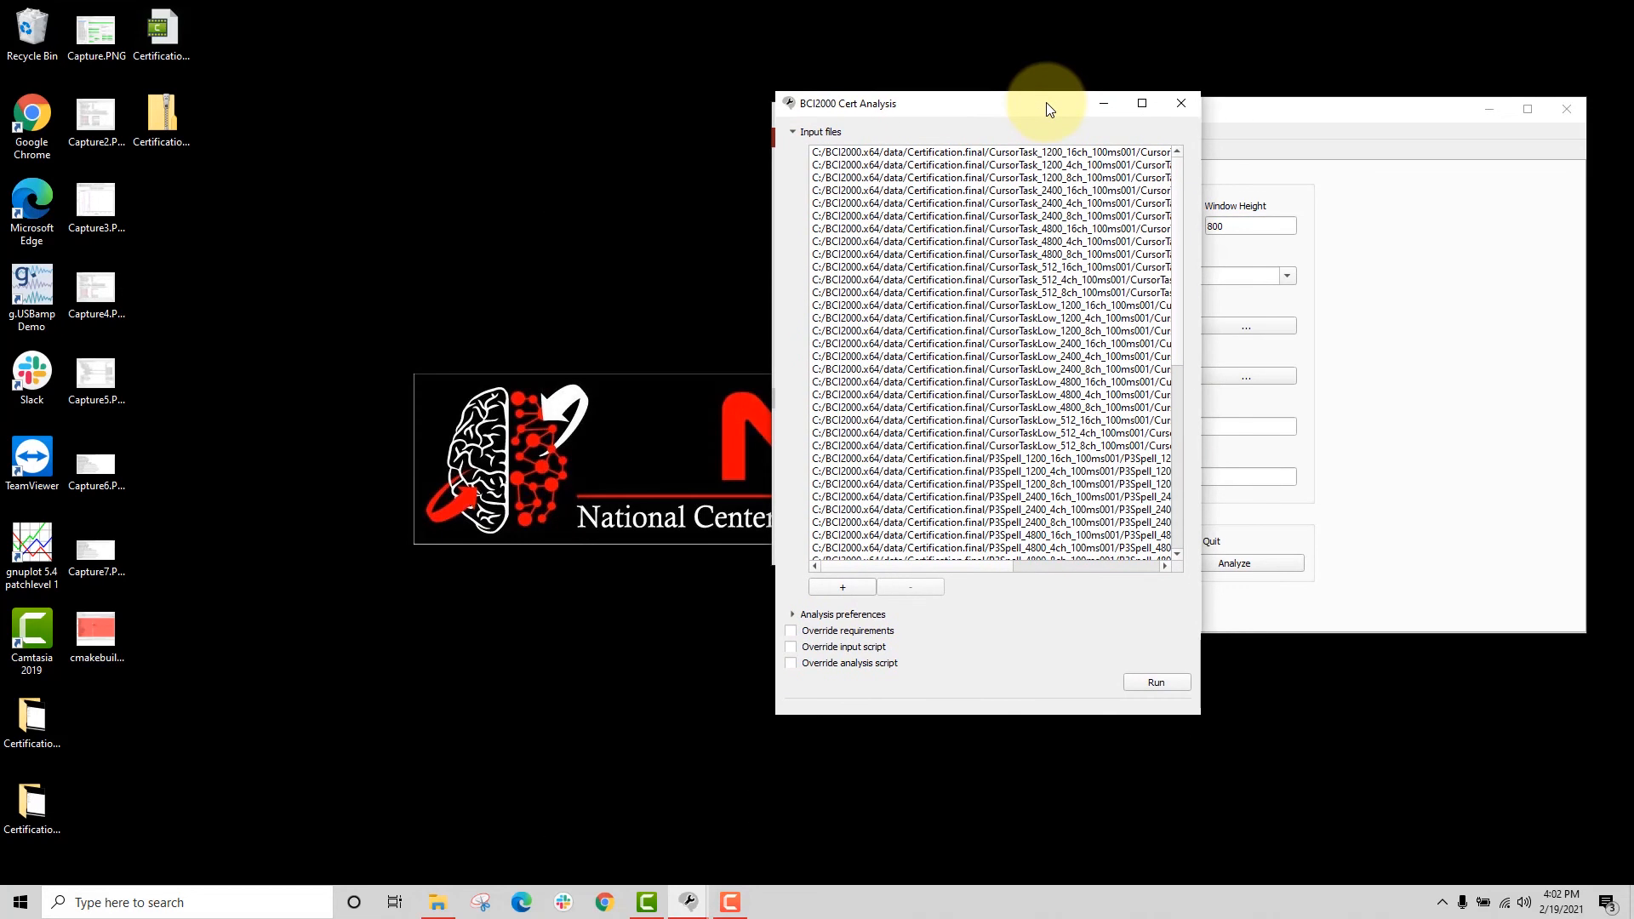
drag(1201, 208, 1522, 194)
click(1052, 153)
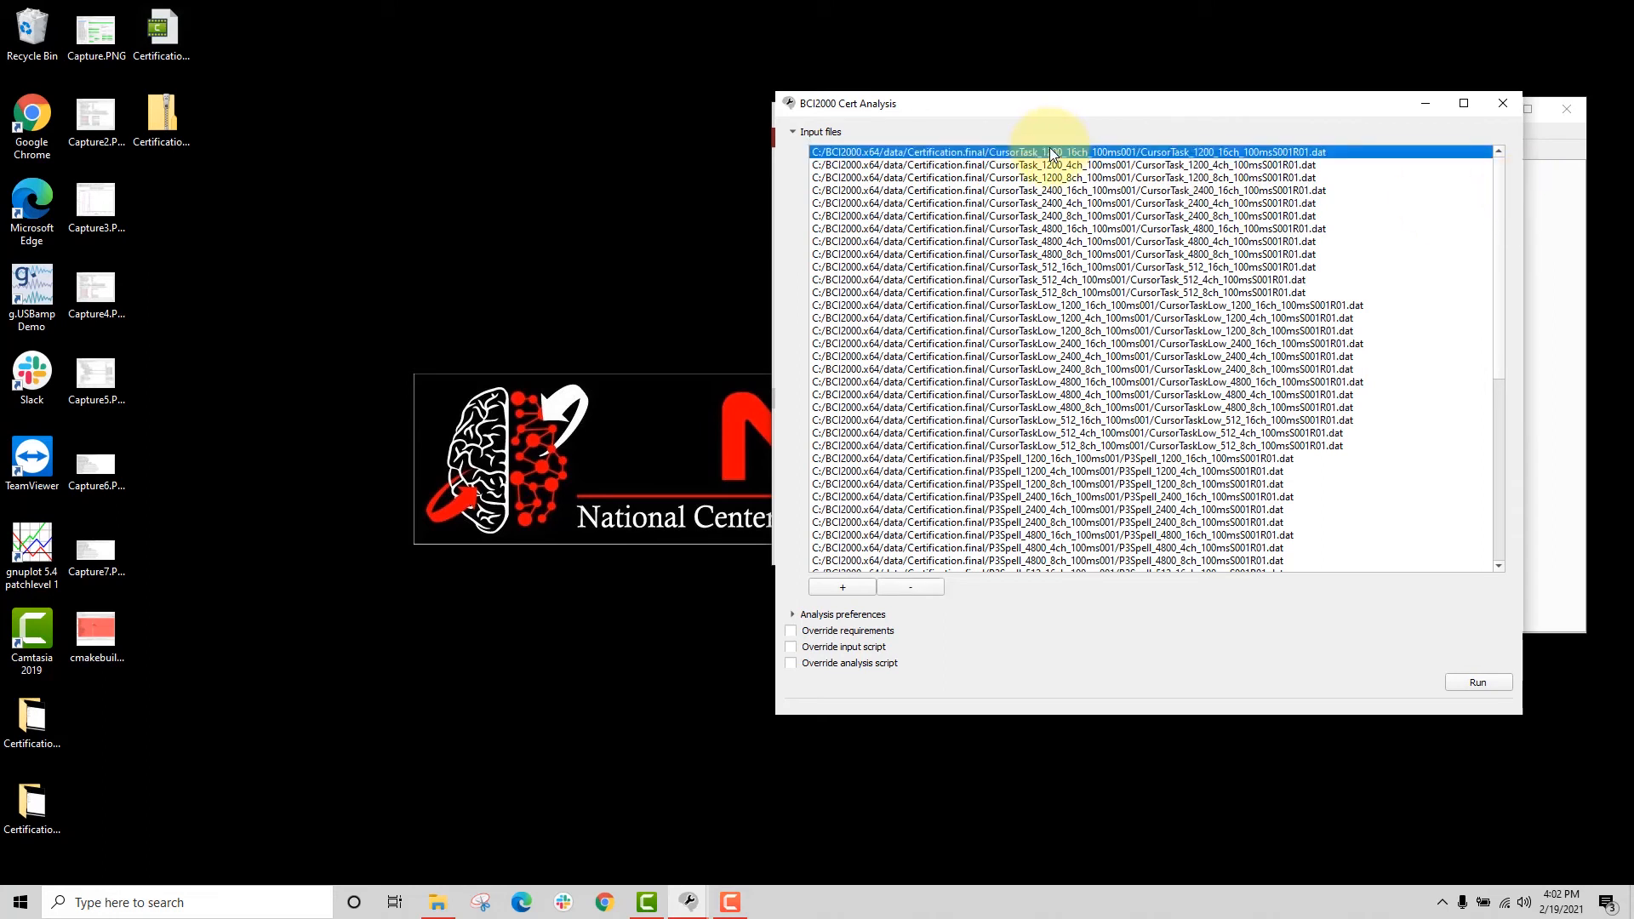
scroll(1036, 356, down, 4)
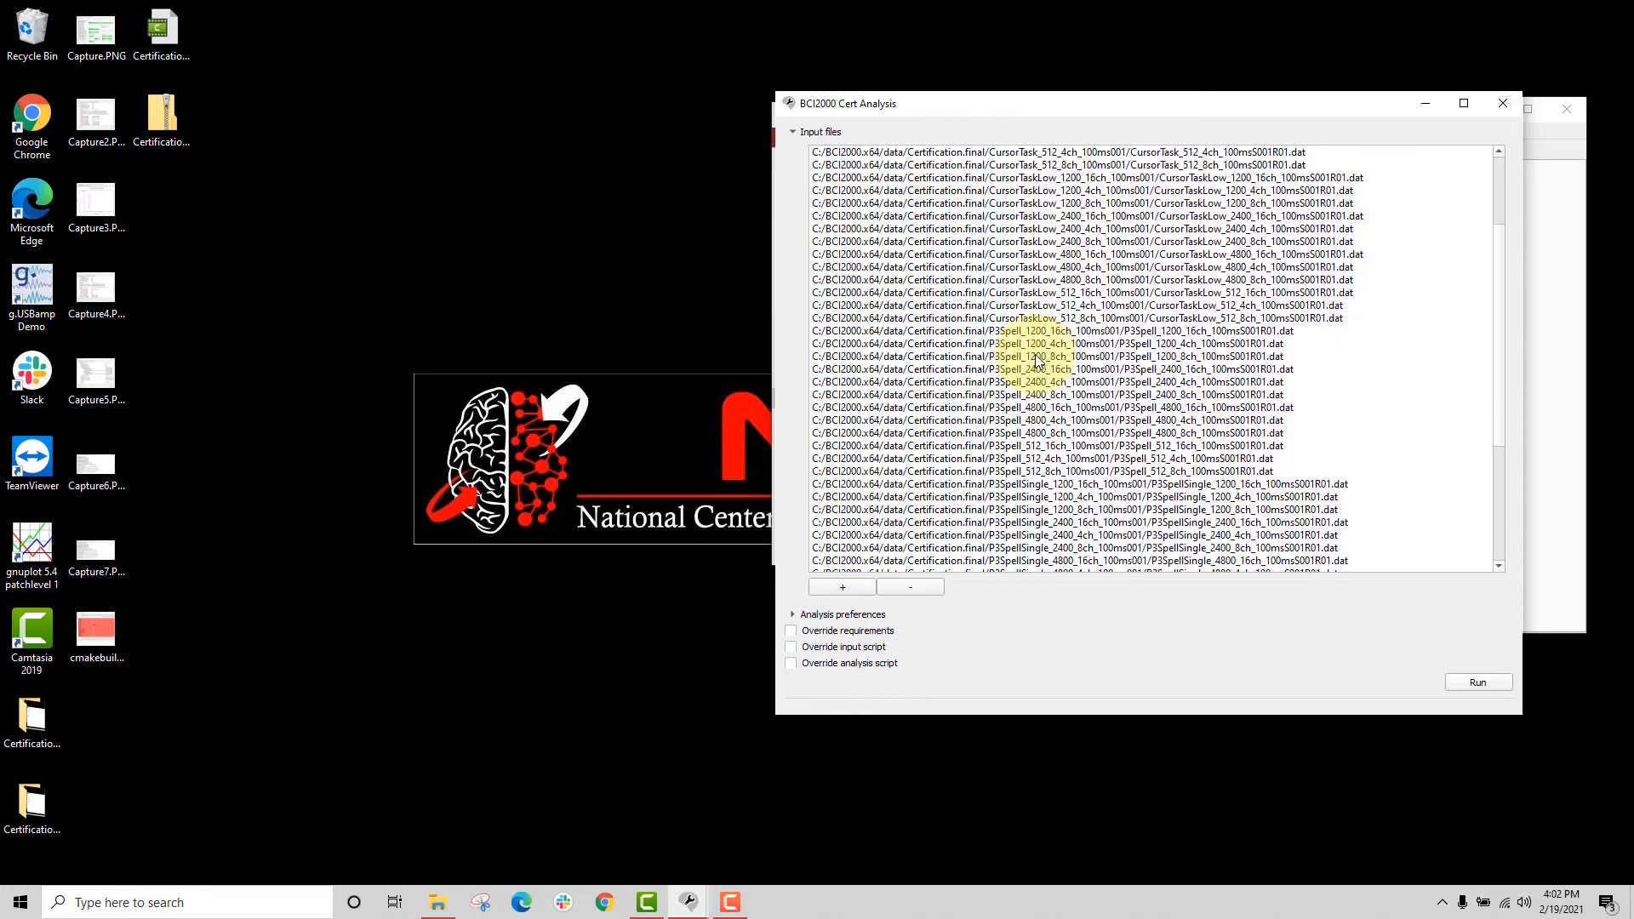
scroll(1035, 354, down, 5)
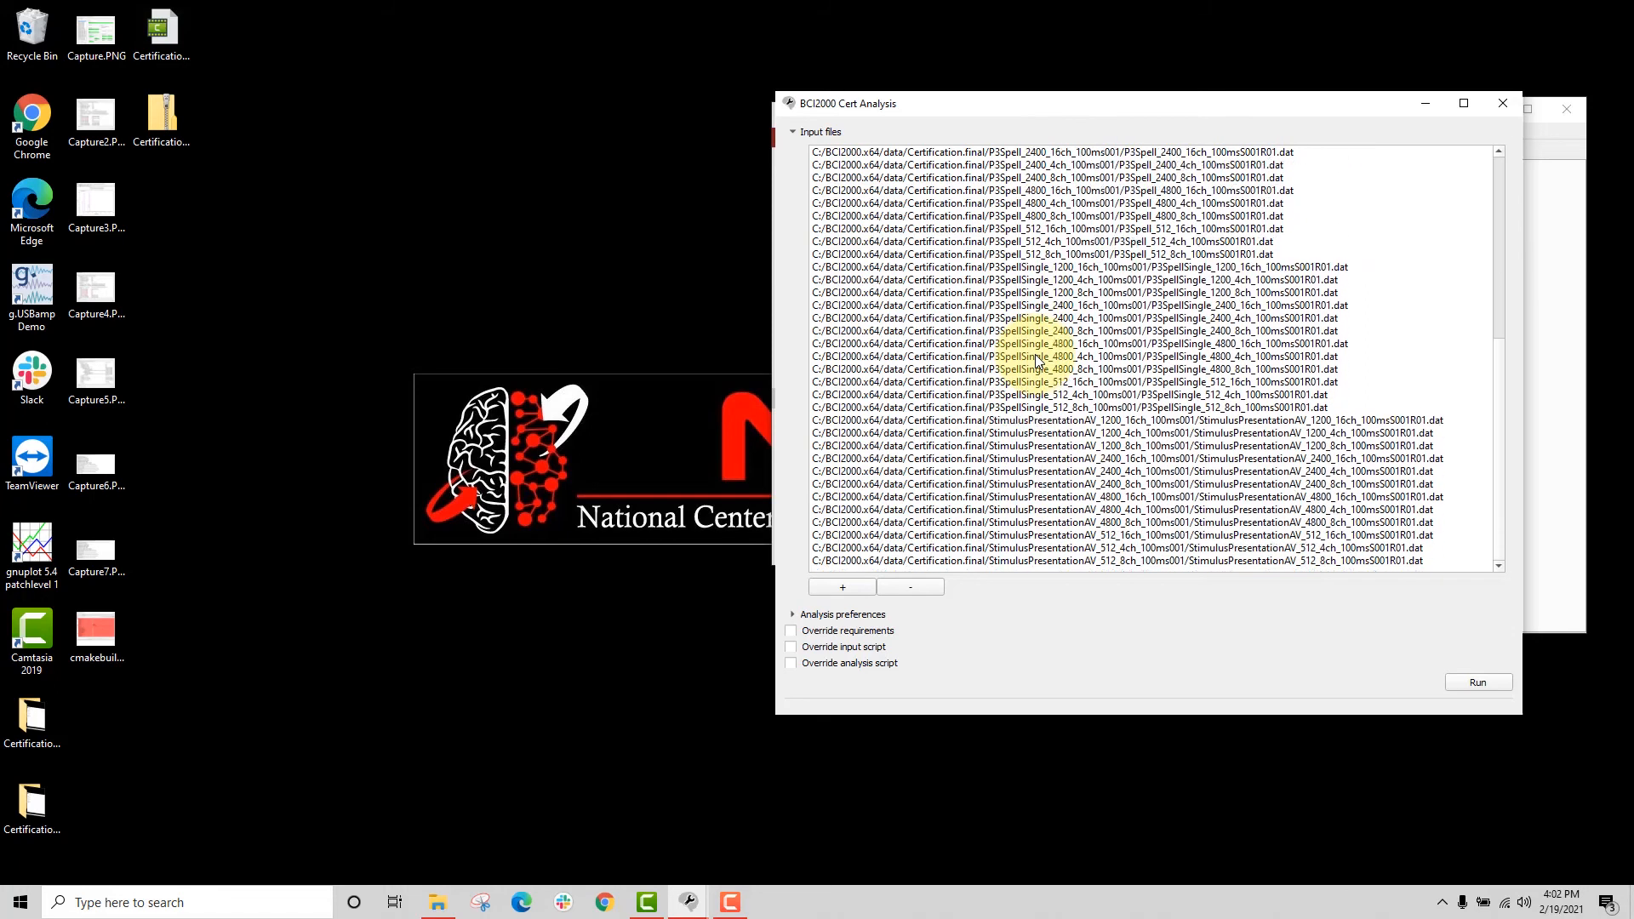
click(1458, 682)
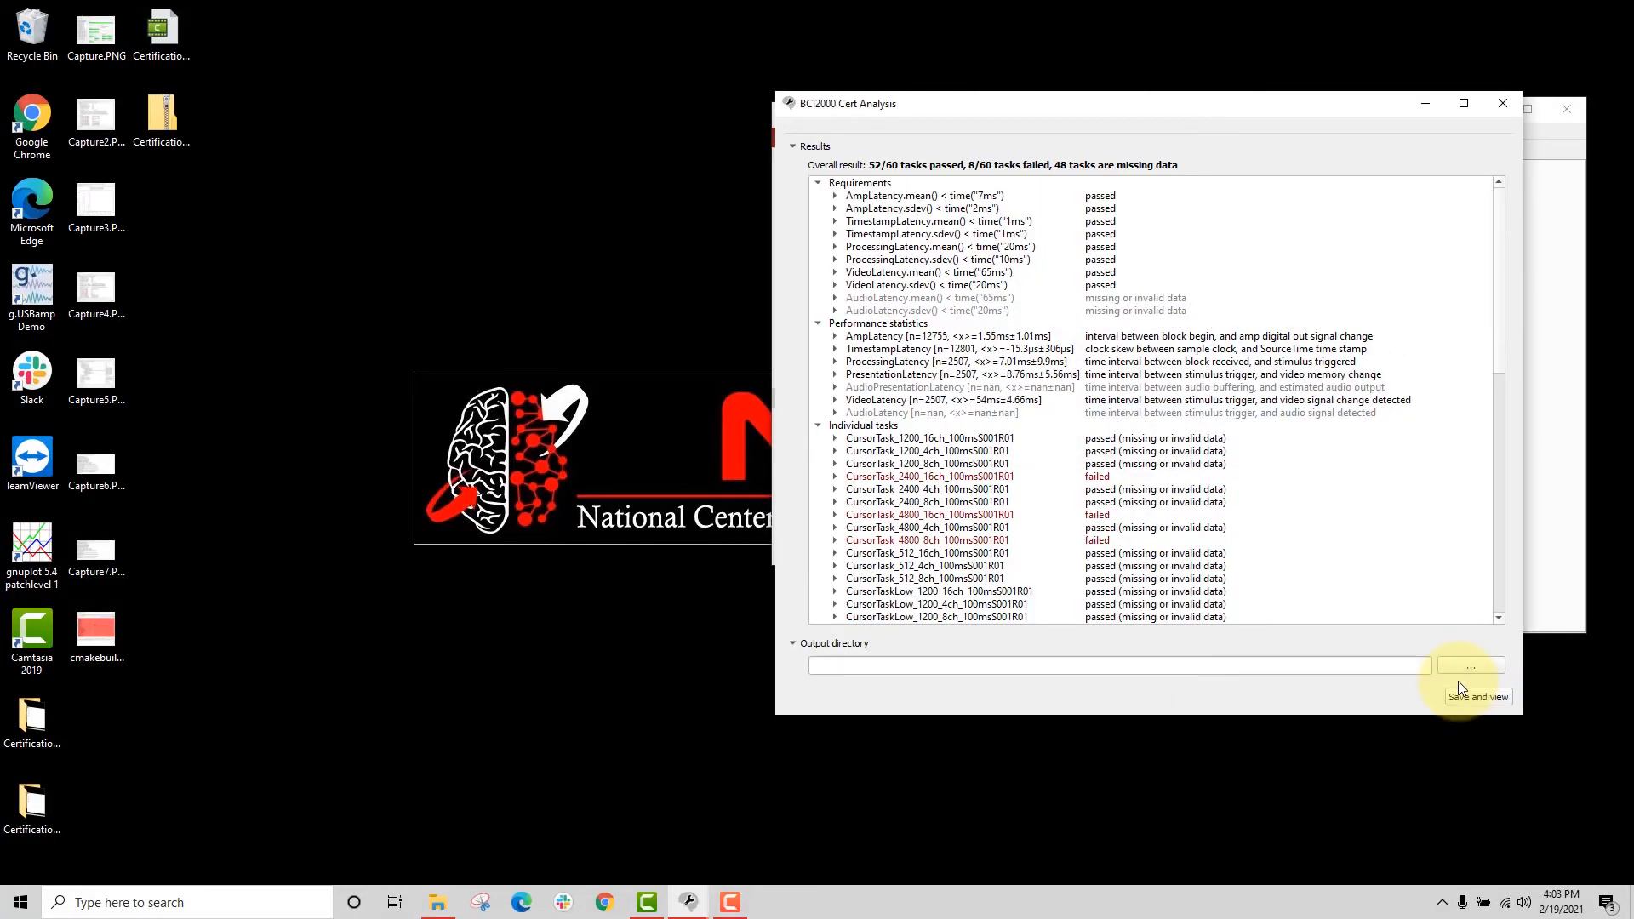
Collapse the Requirements, Performance statistics and Individual tasks groups in the analysis results.
click(817, 184)
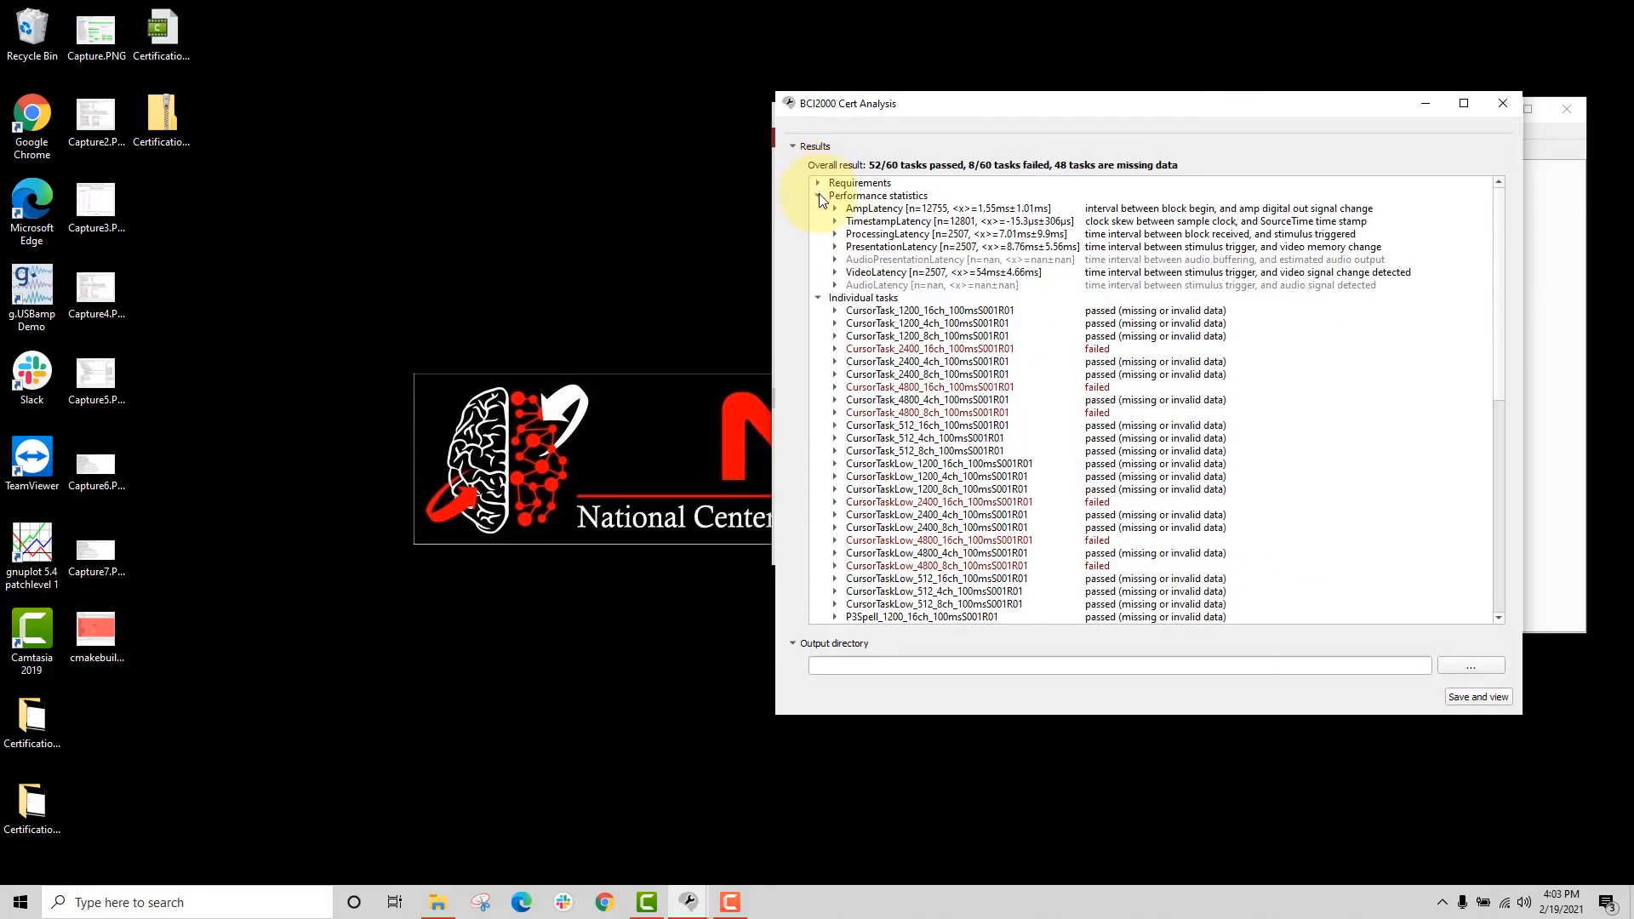
click(819, 196)
click(820, 208)
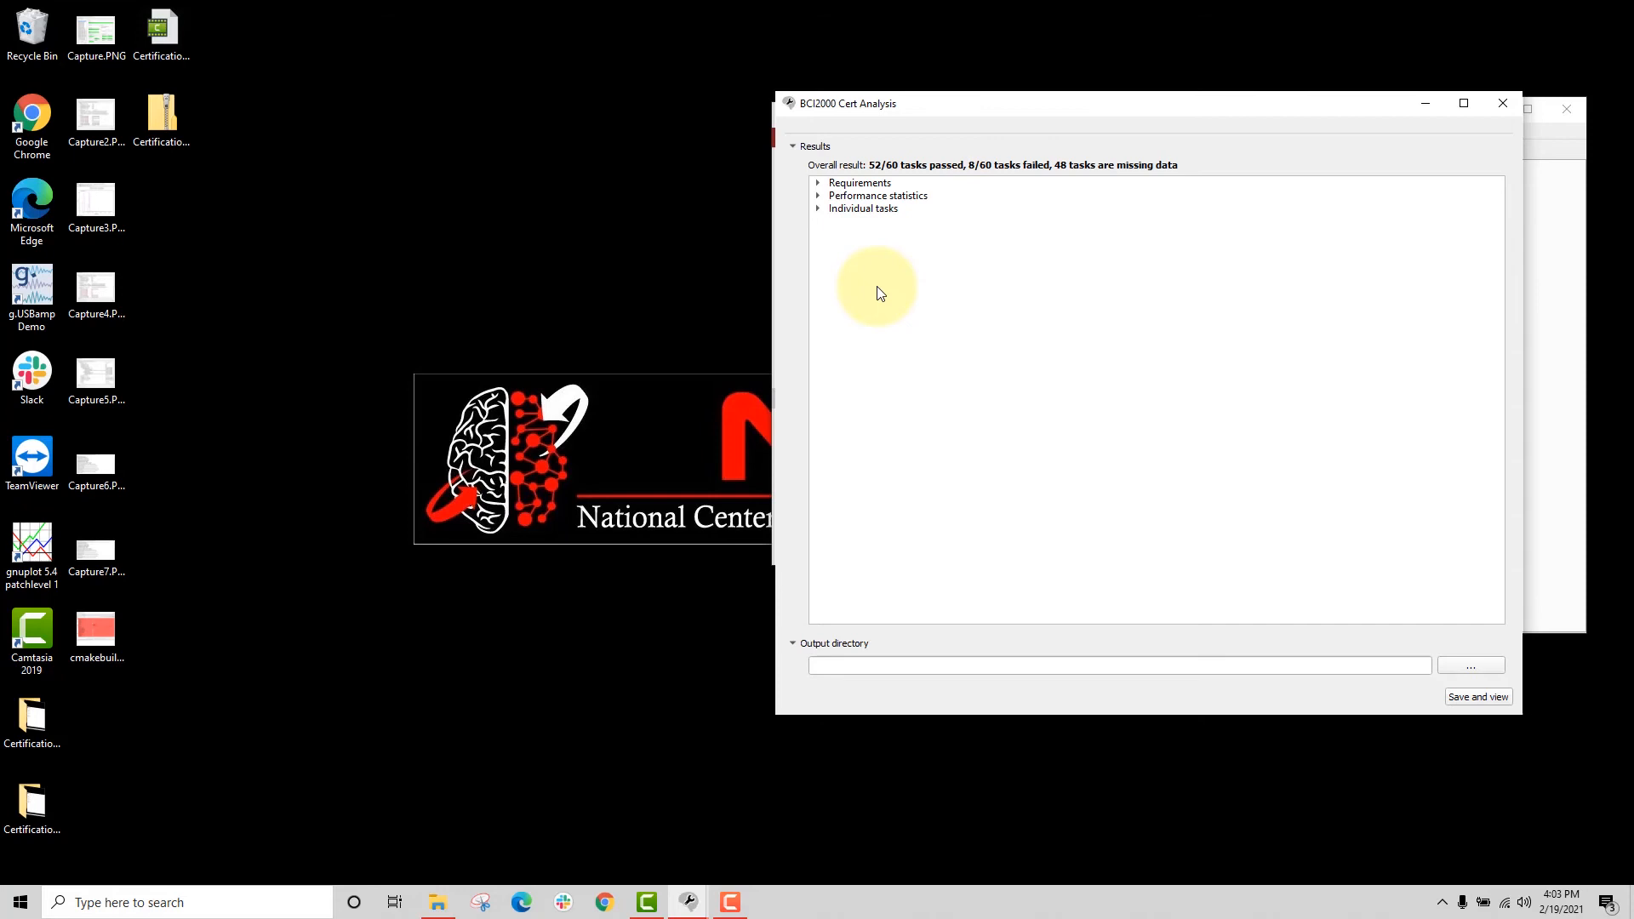
Examine the global and per-task VideoLatency statistics behind the 65 ms mean video latency requirement, and collapse the Requirements group.
click(820, 184)
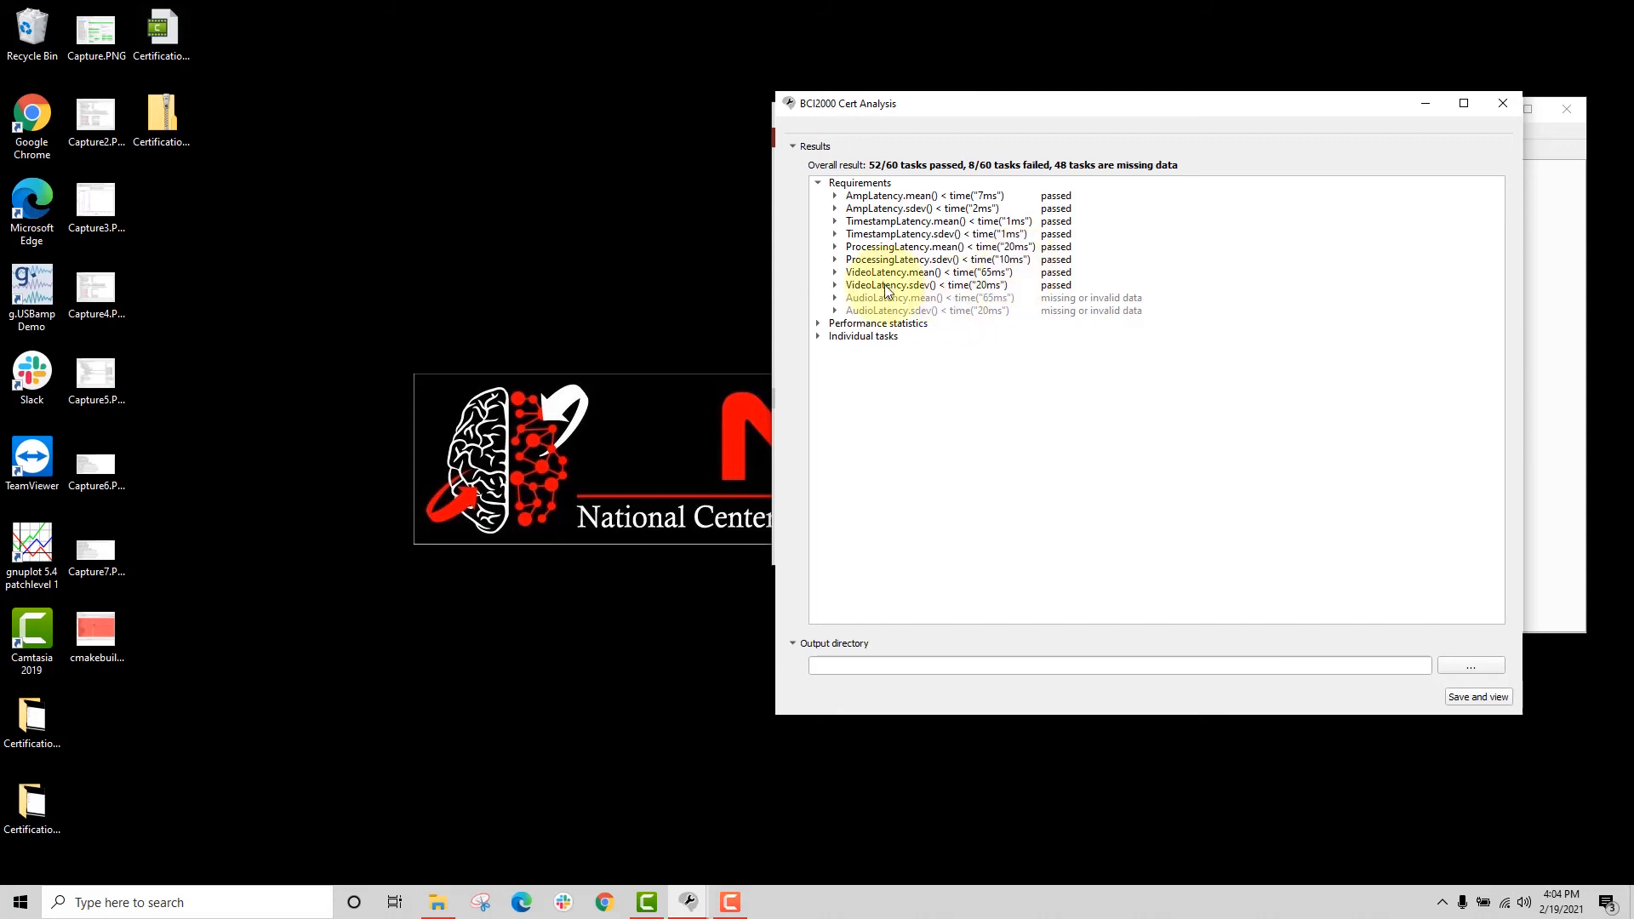
click(834, 273)
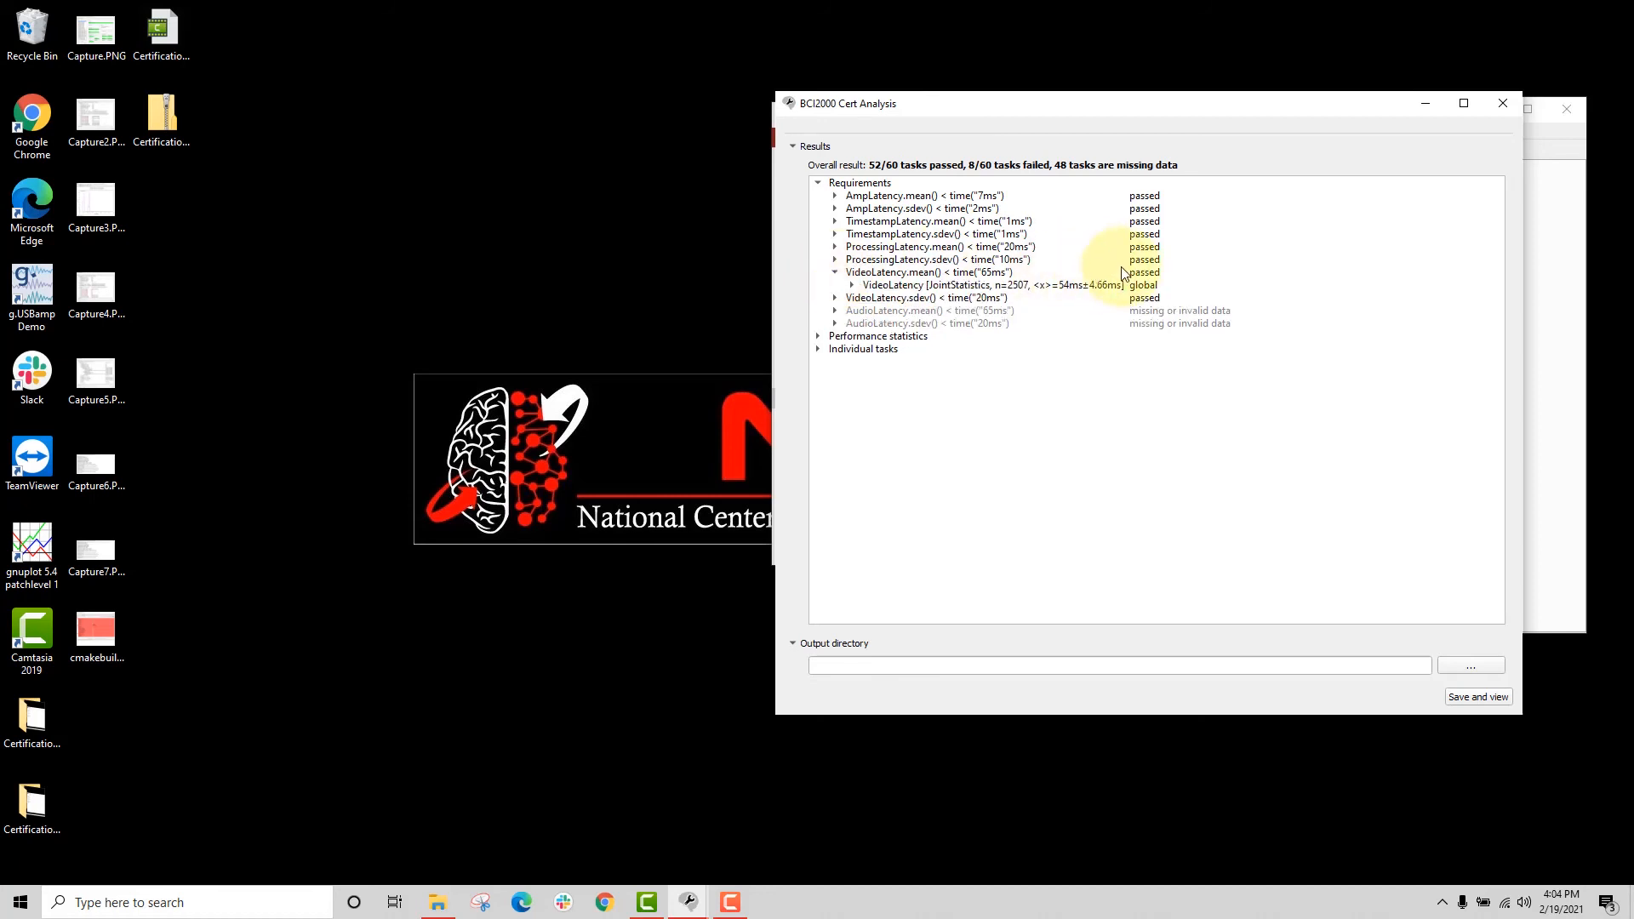
click(852, 286)
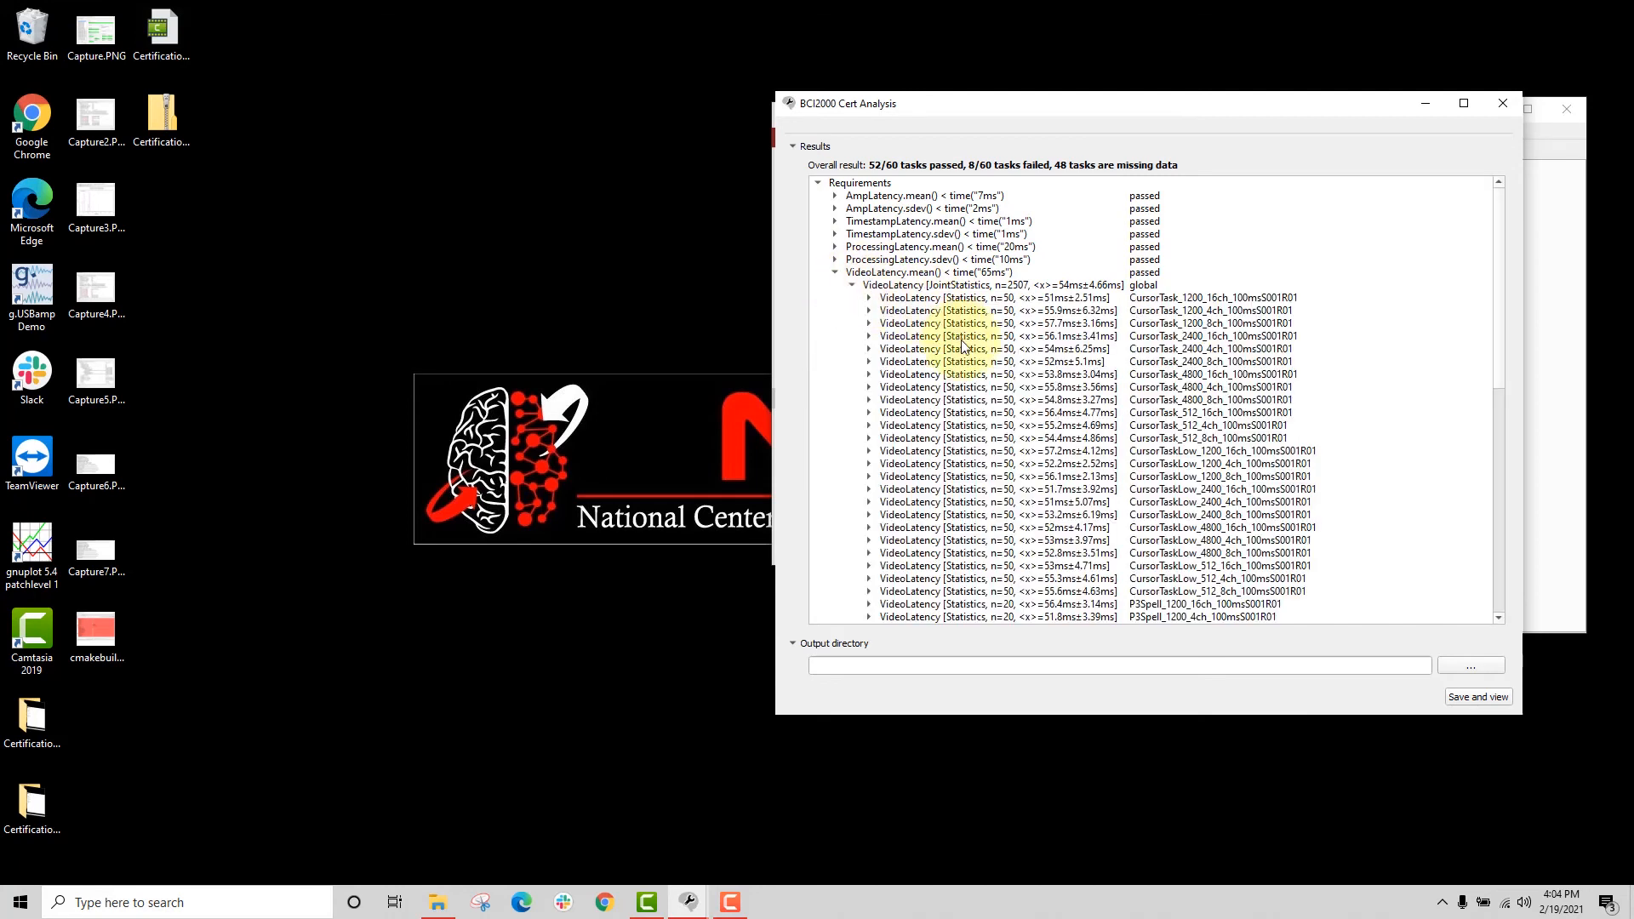
scroll(1051, 321, down, 1)
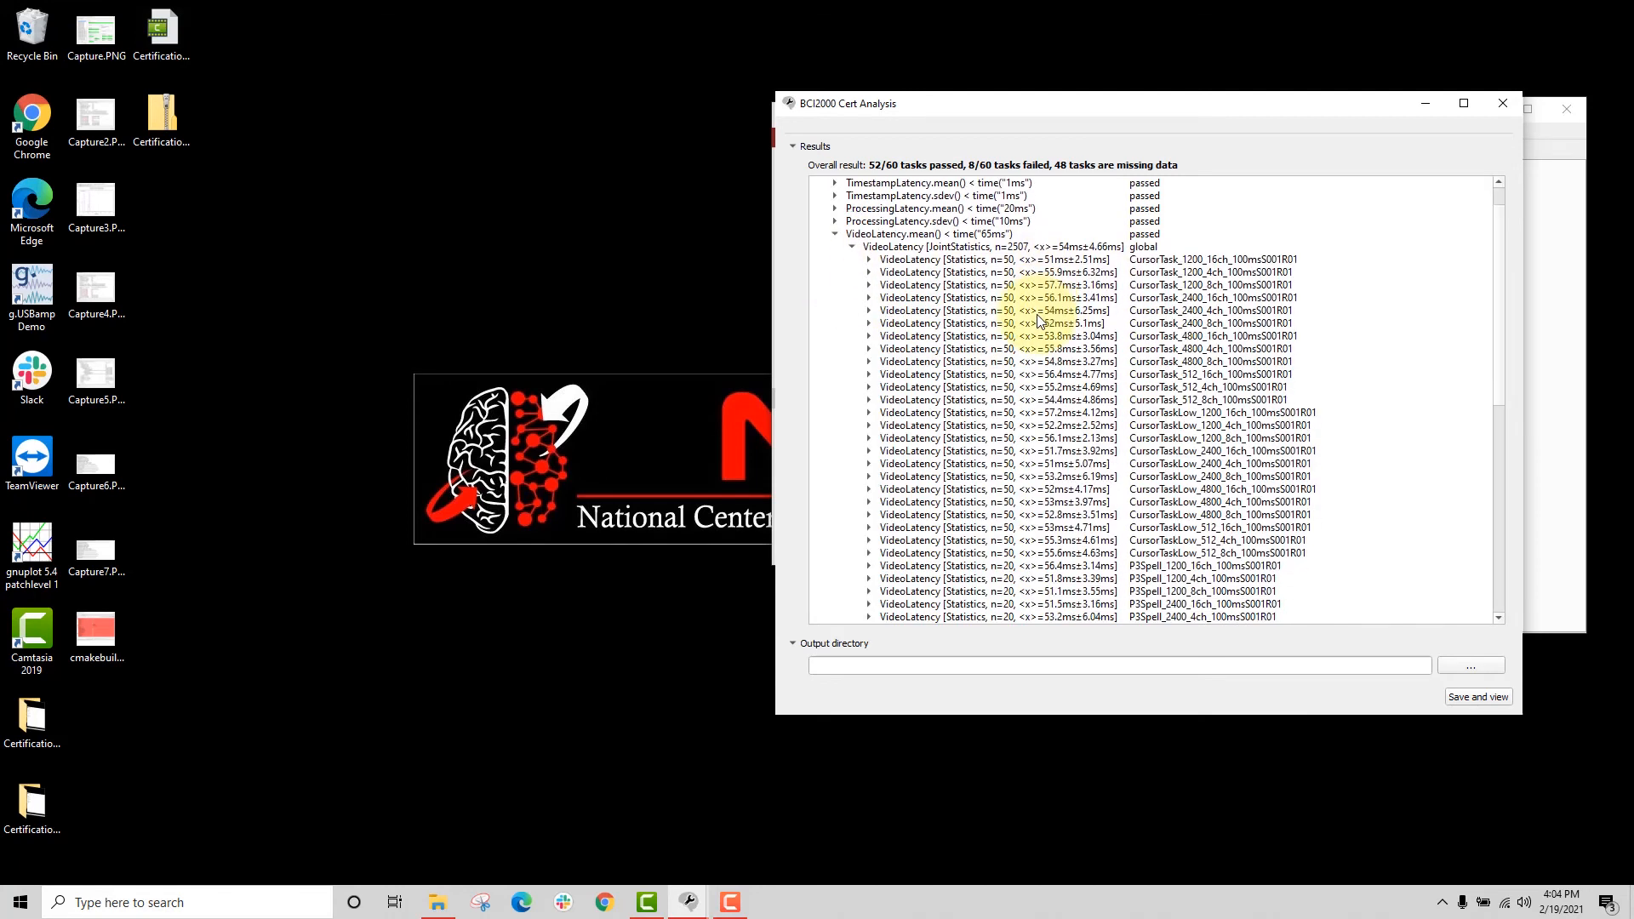
click(1182, 259)
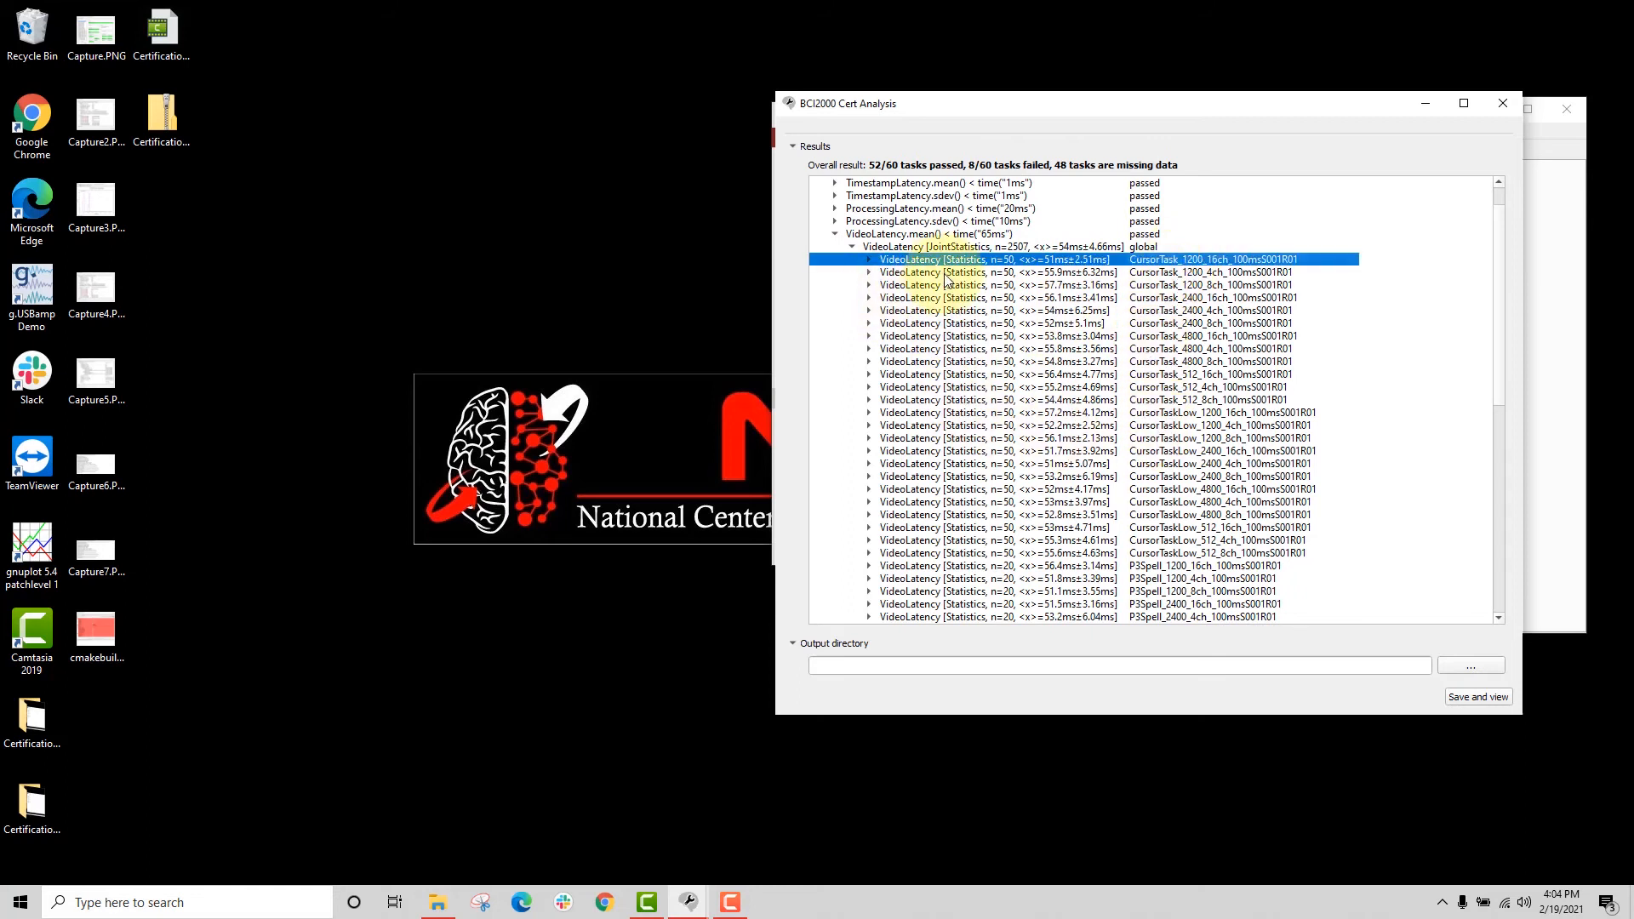
scroll(836, 239, up, 1)
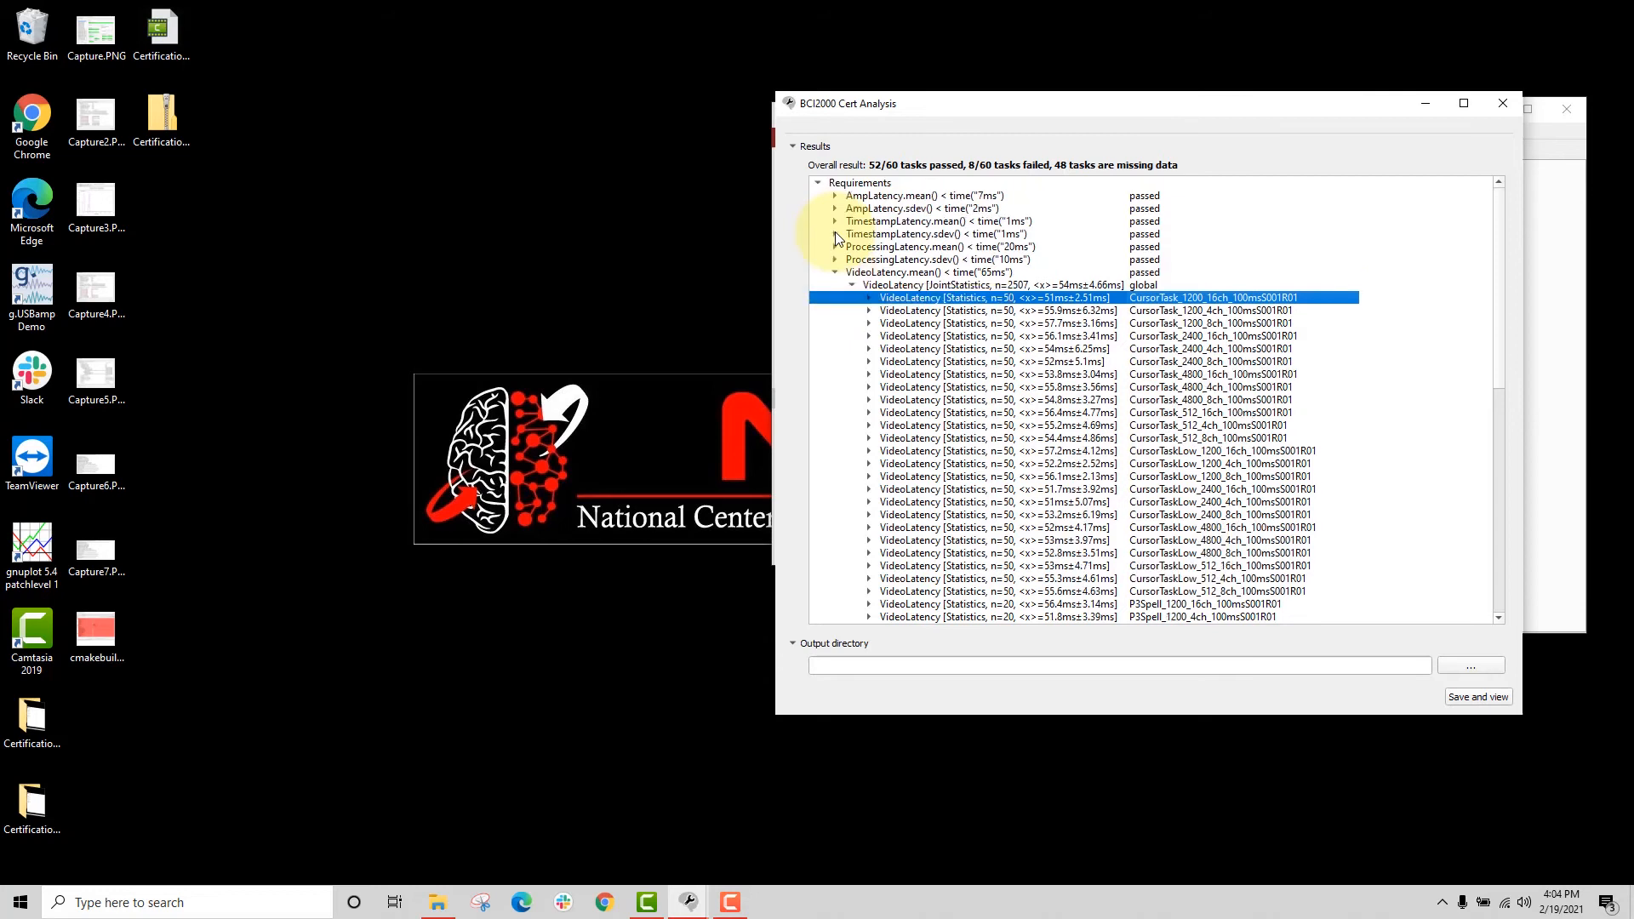
click(818, 183)
Examine the performance statistics, including the per-task VideoLatency entries, and collapse the group again.
click(818, 195)
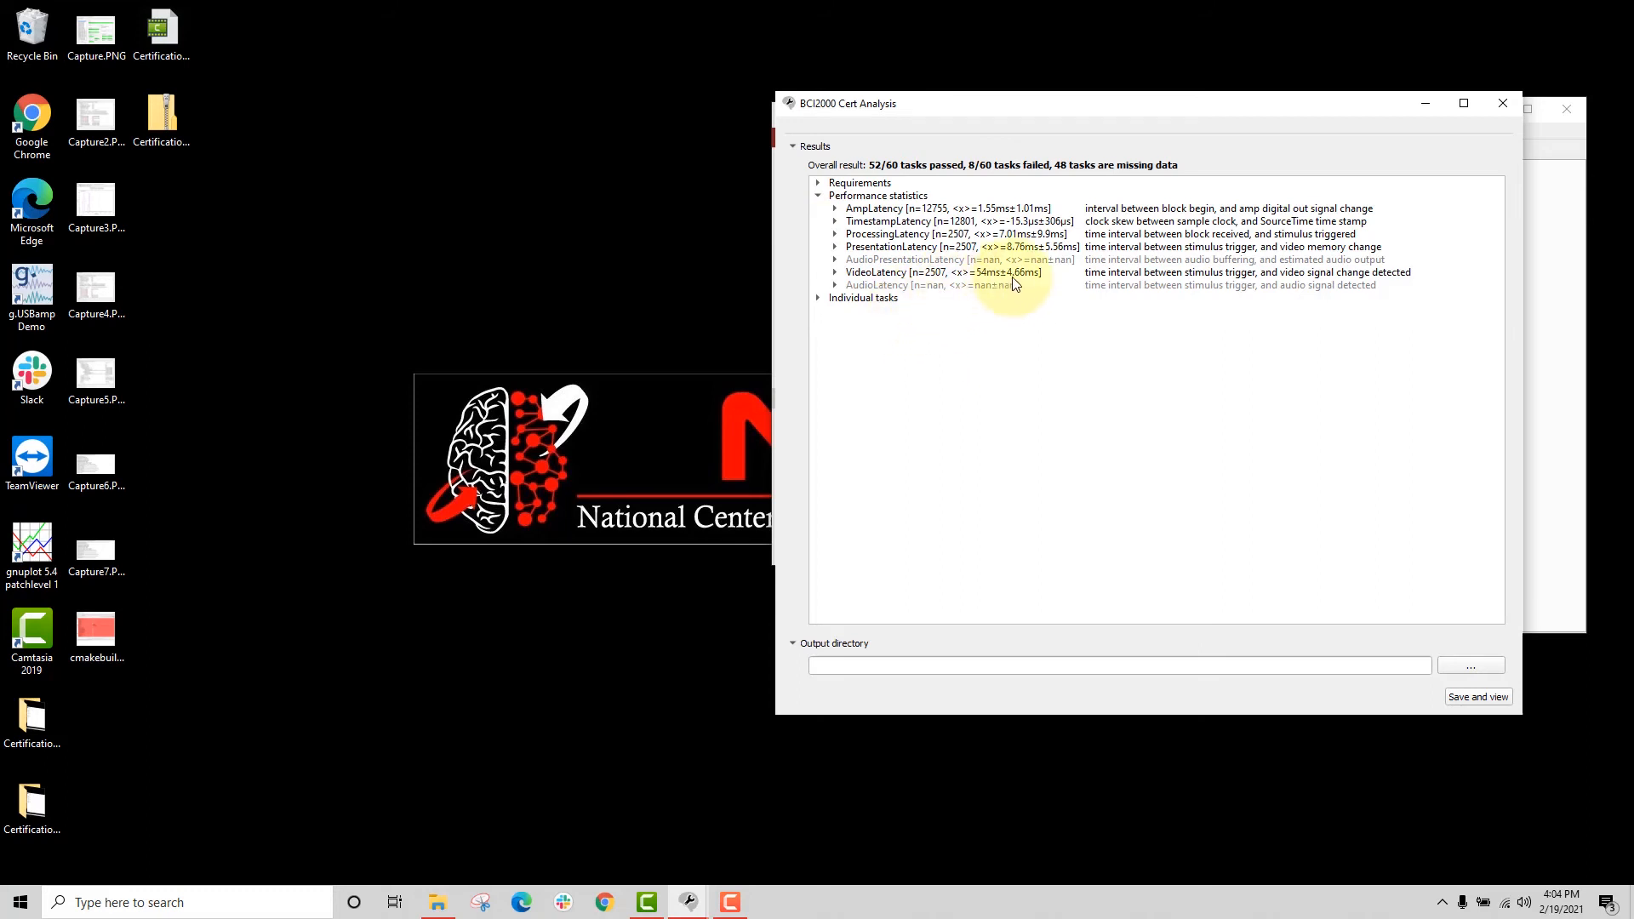
click(836, 274)
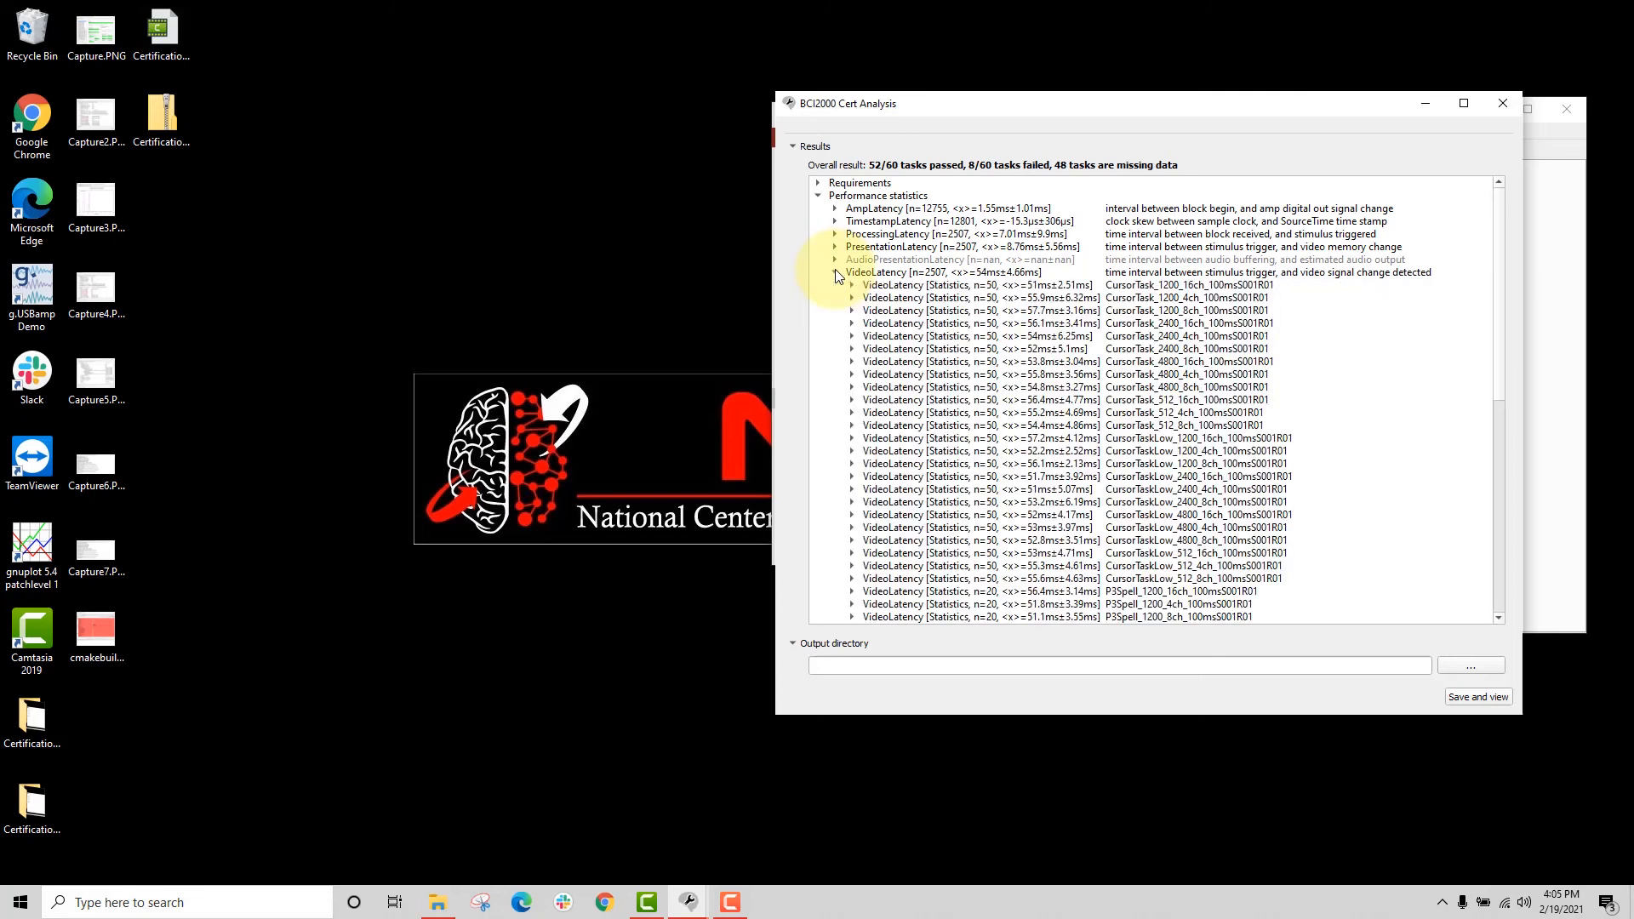
click(905, 289)
scroll(922, 376, down, 2)
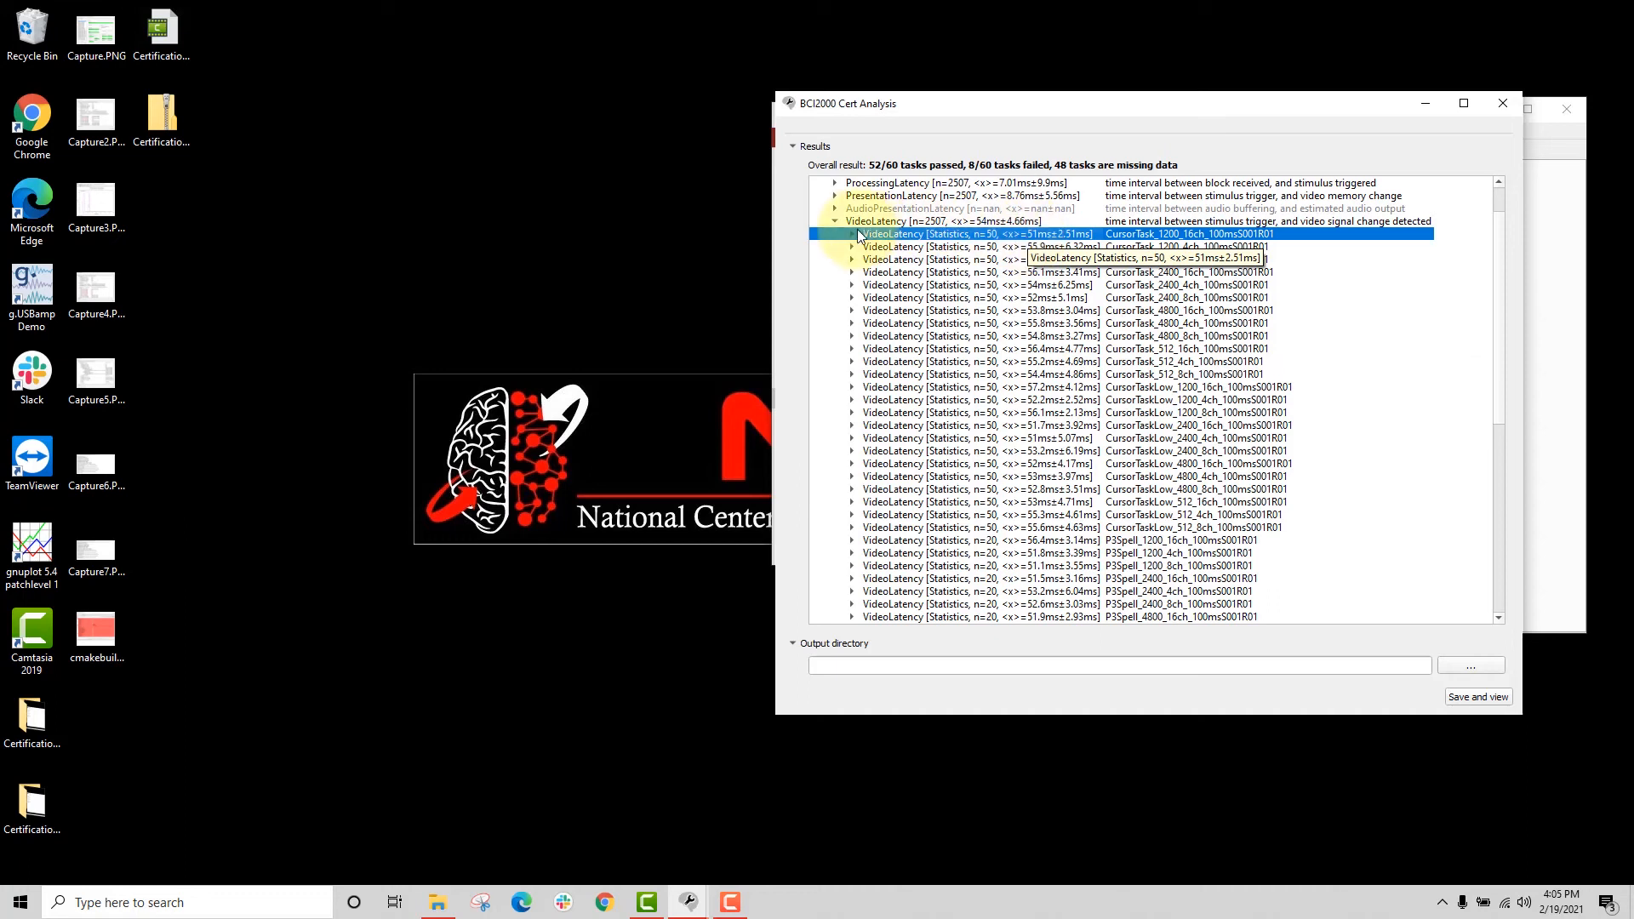
click(836, 221)
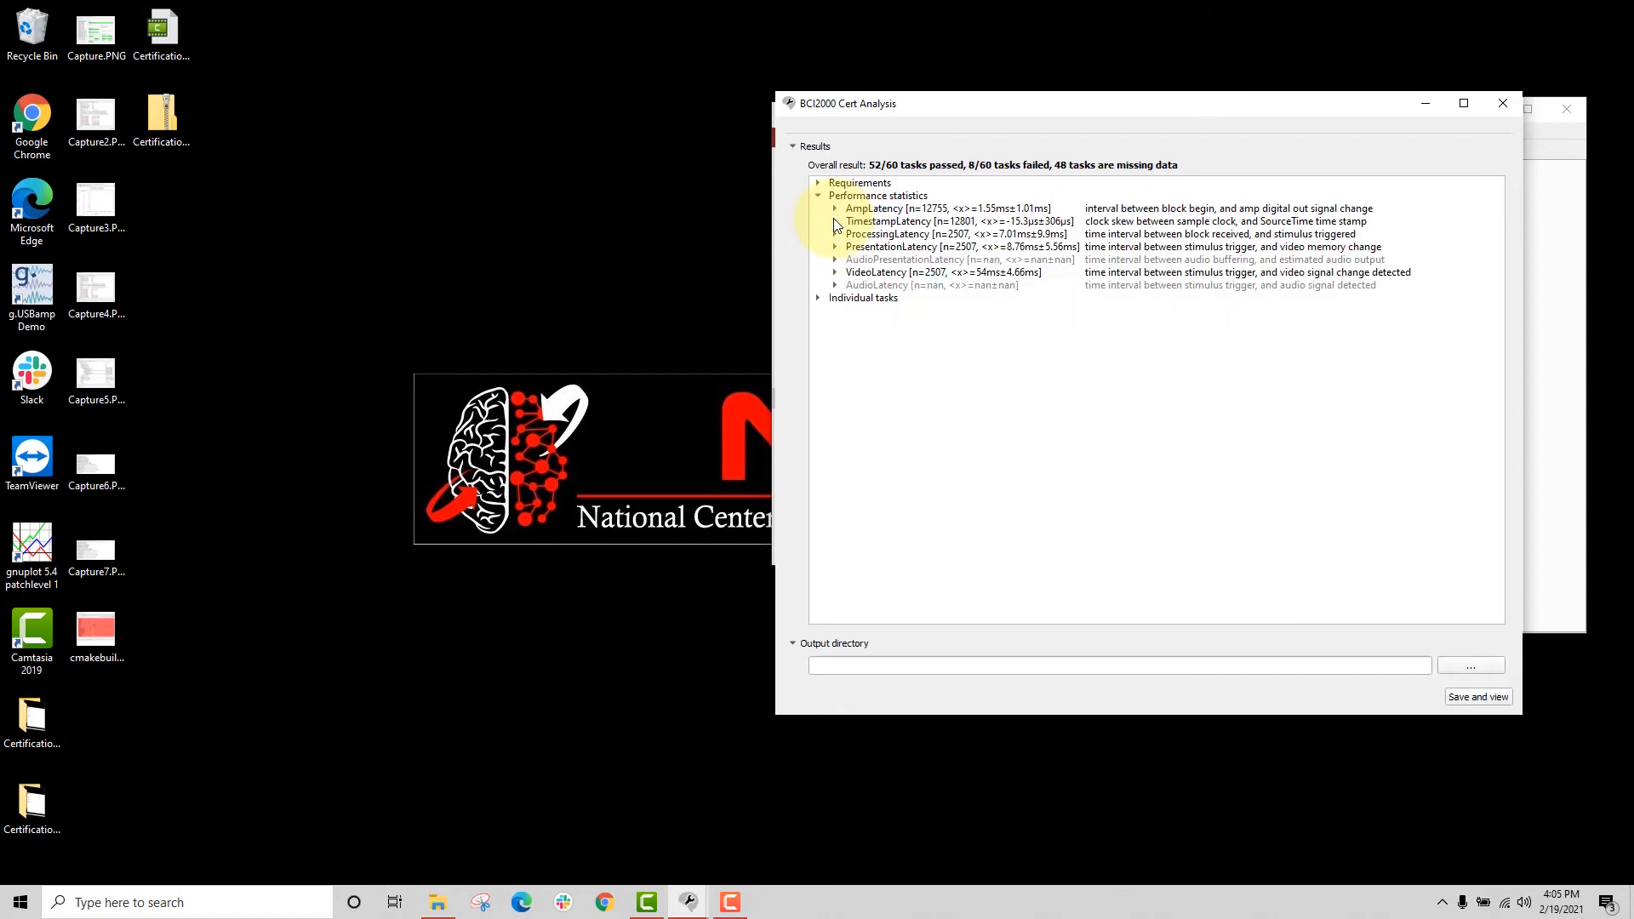
click(818, 195)
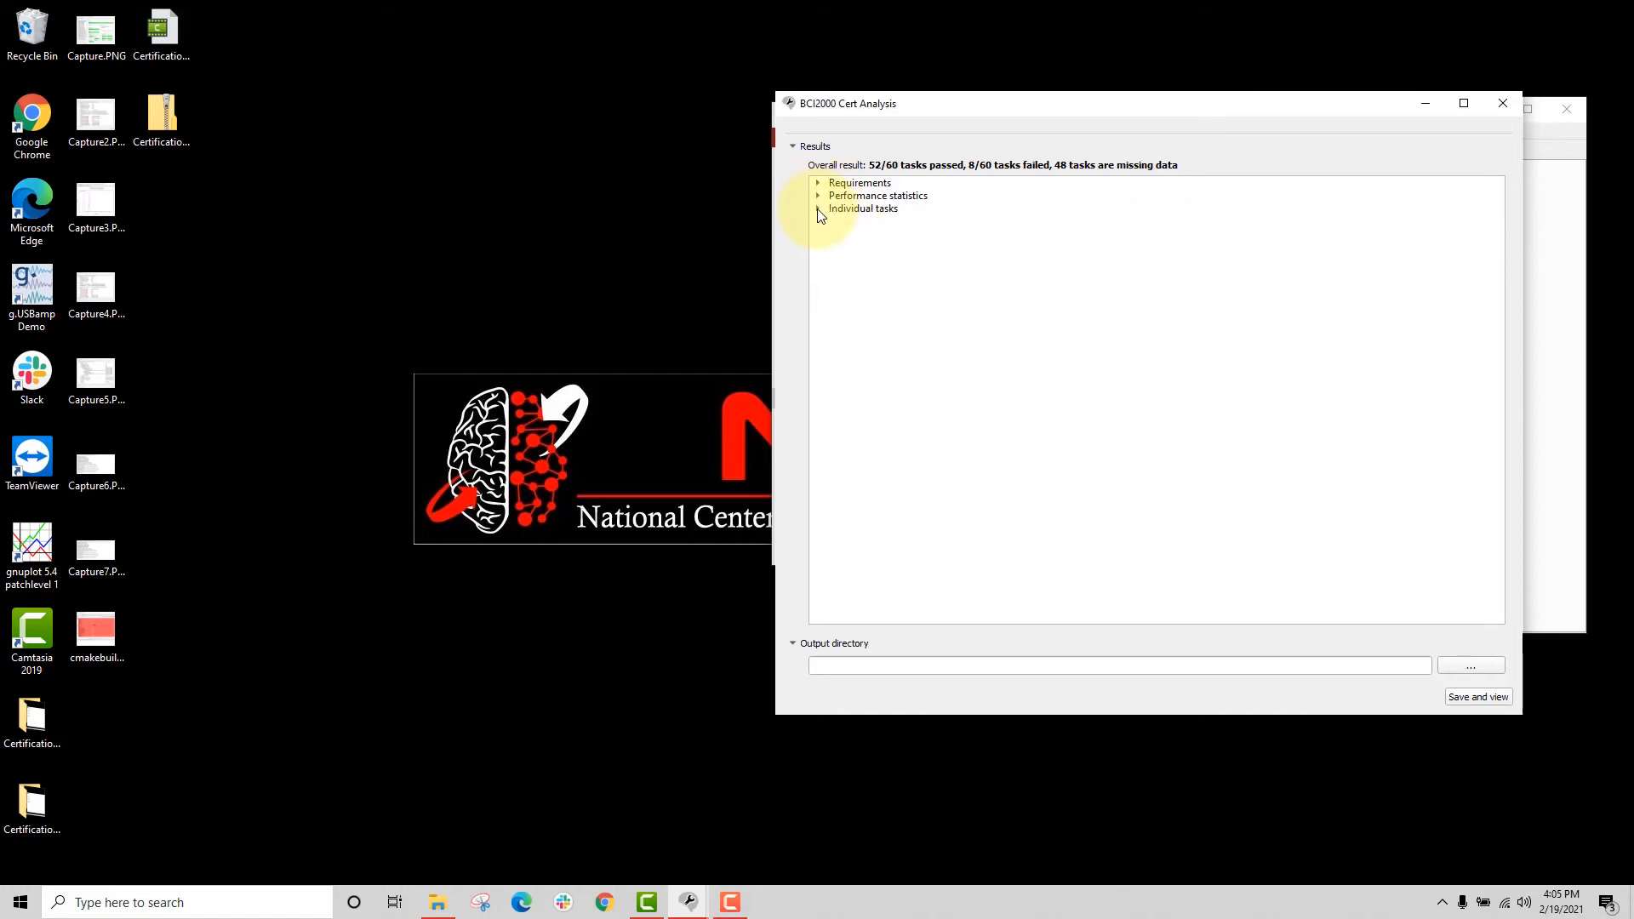
Look through the individual task results and inspect the requirements of StimulusPresentationAV_1200_4ch_100msS001R01.
click(819, 209)
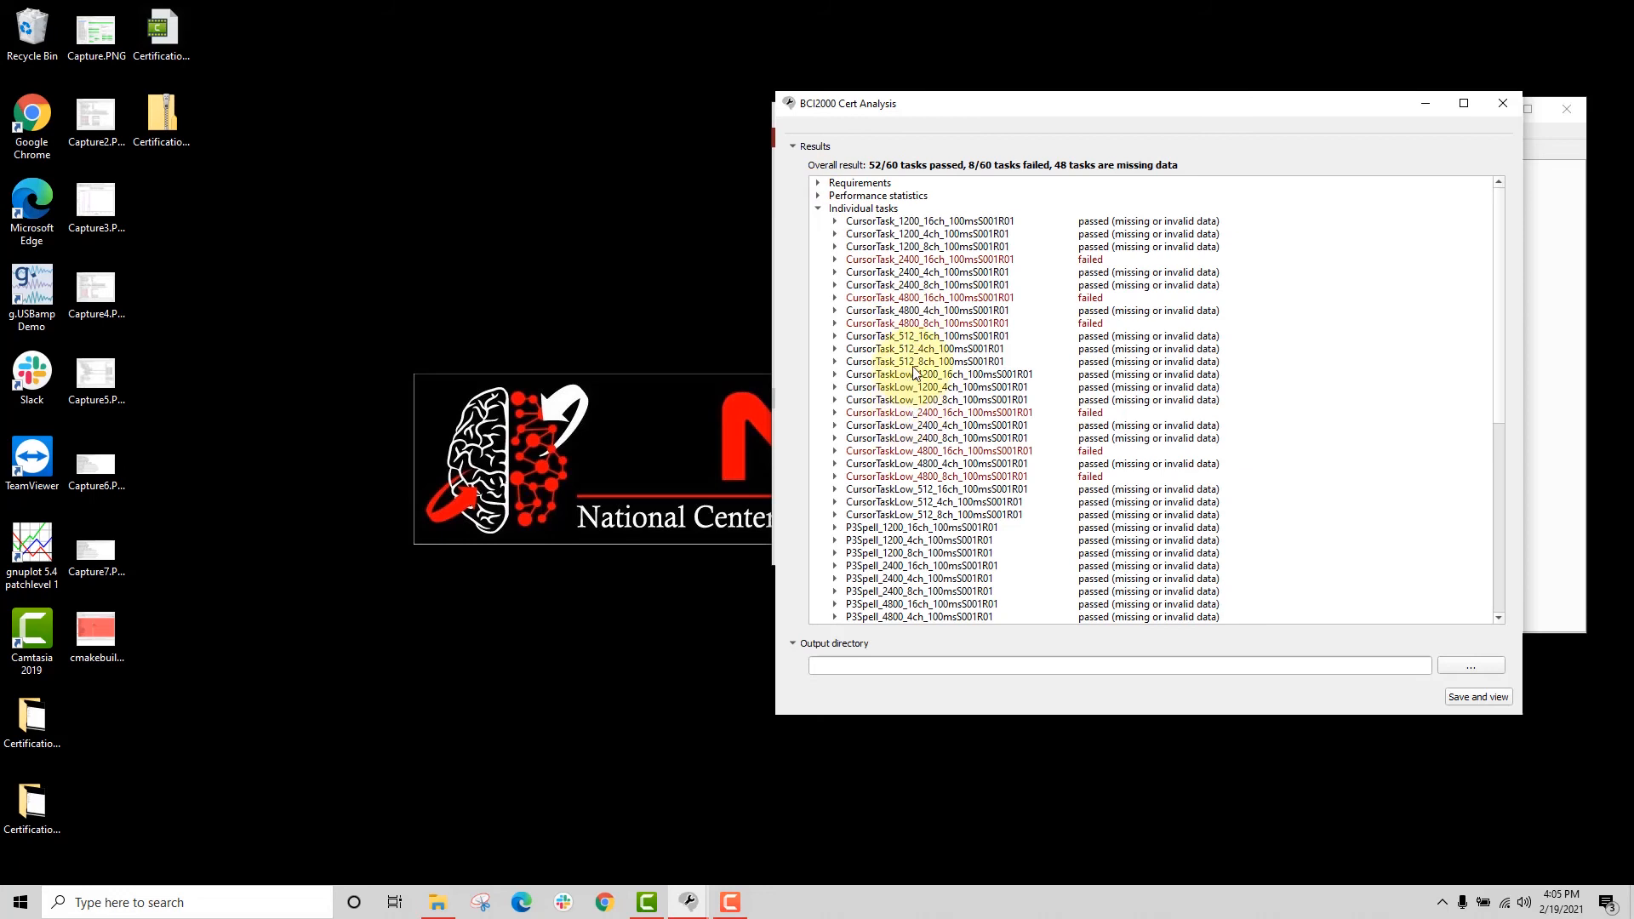
scroll(915, 375, down, 1)
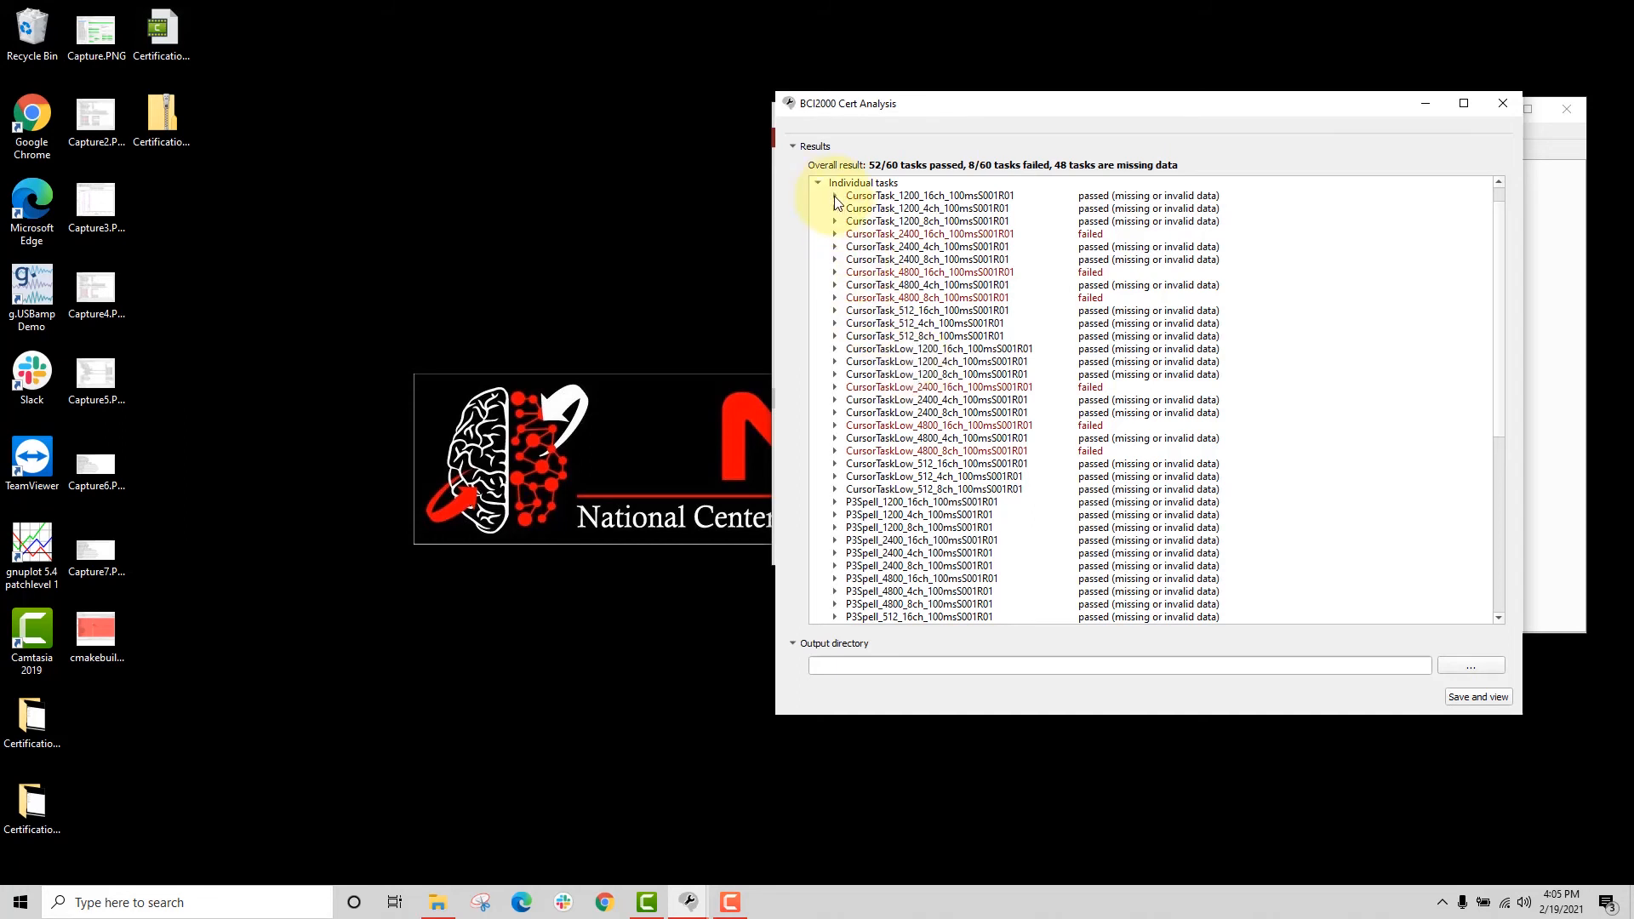
scroll(867, 346, down, 1)
scroll(867, 349, down, 8)
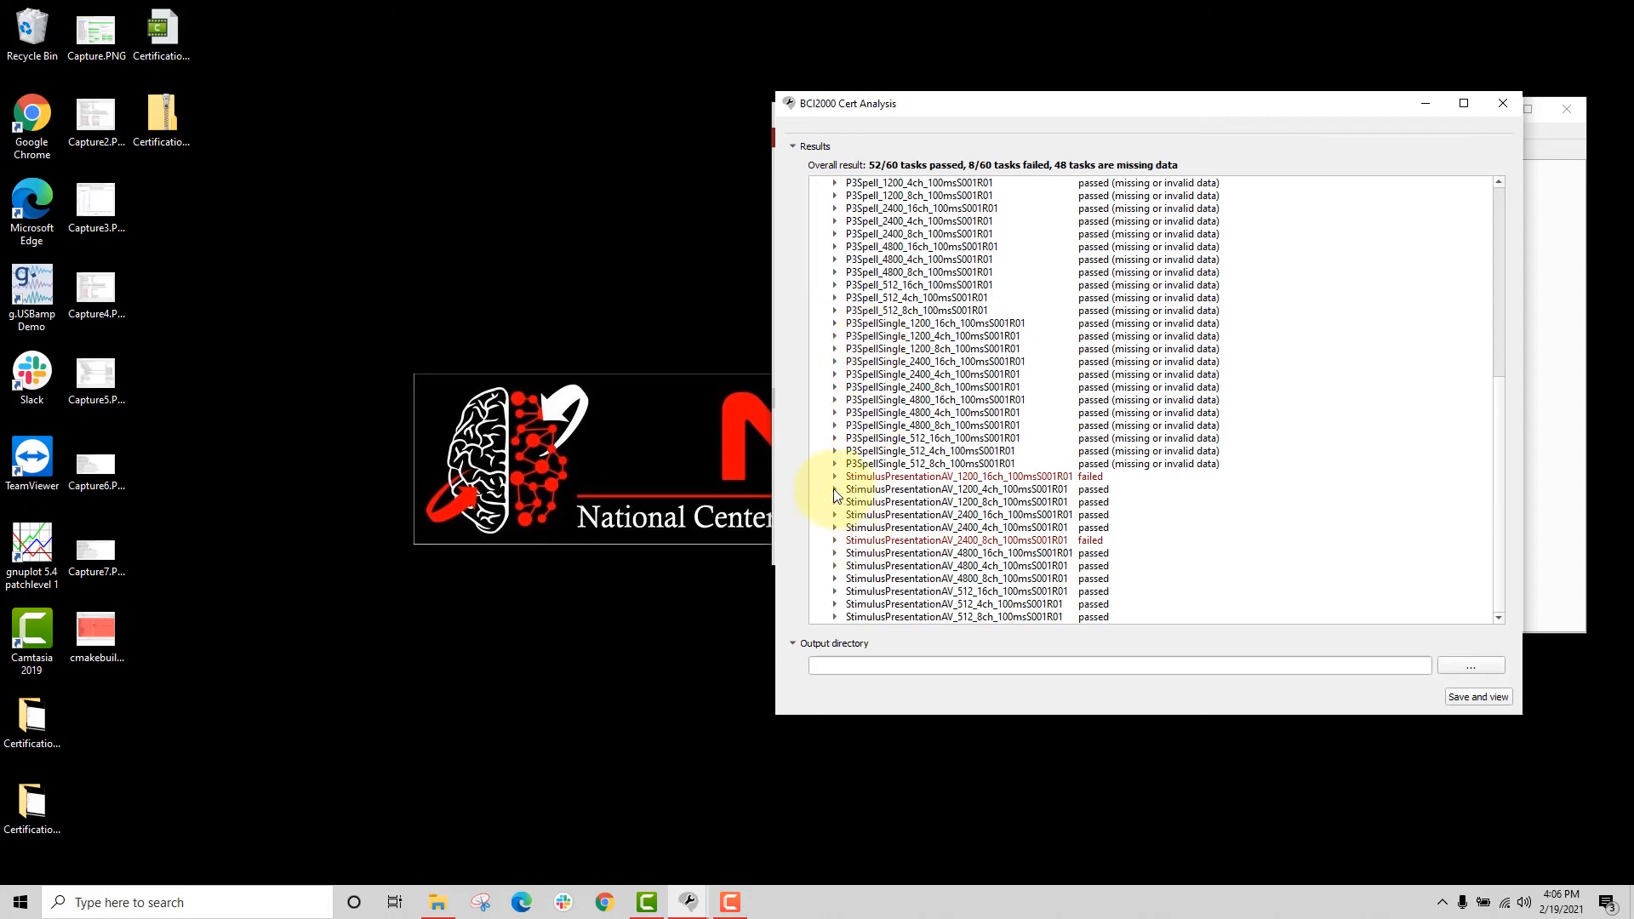
click(834, 489)
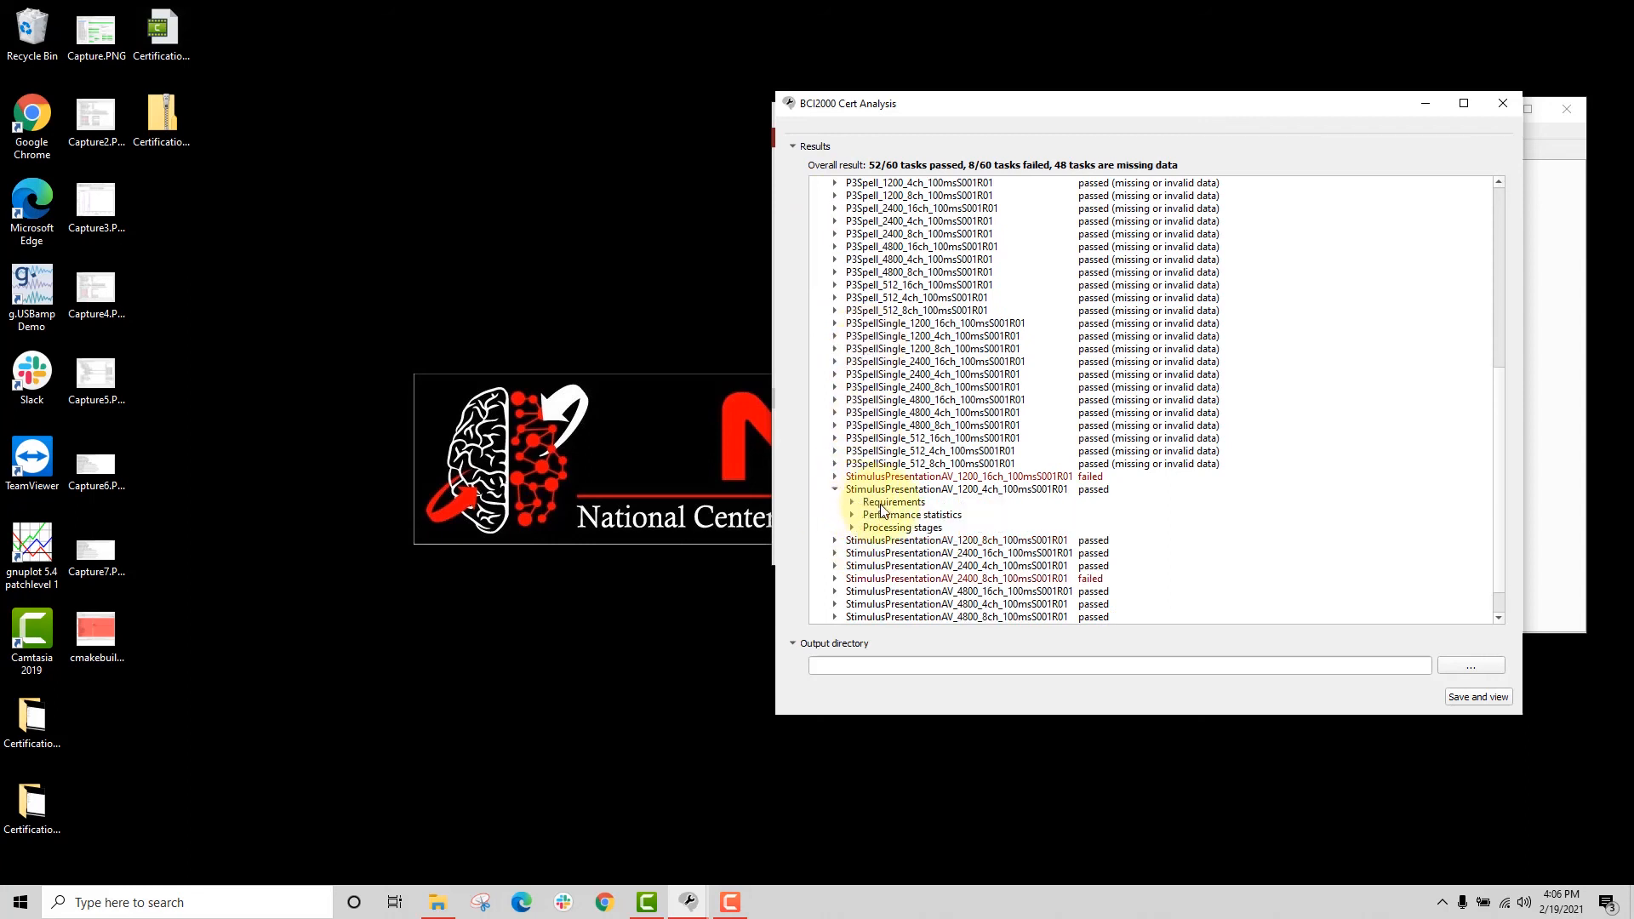
click(852, 502)
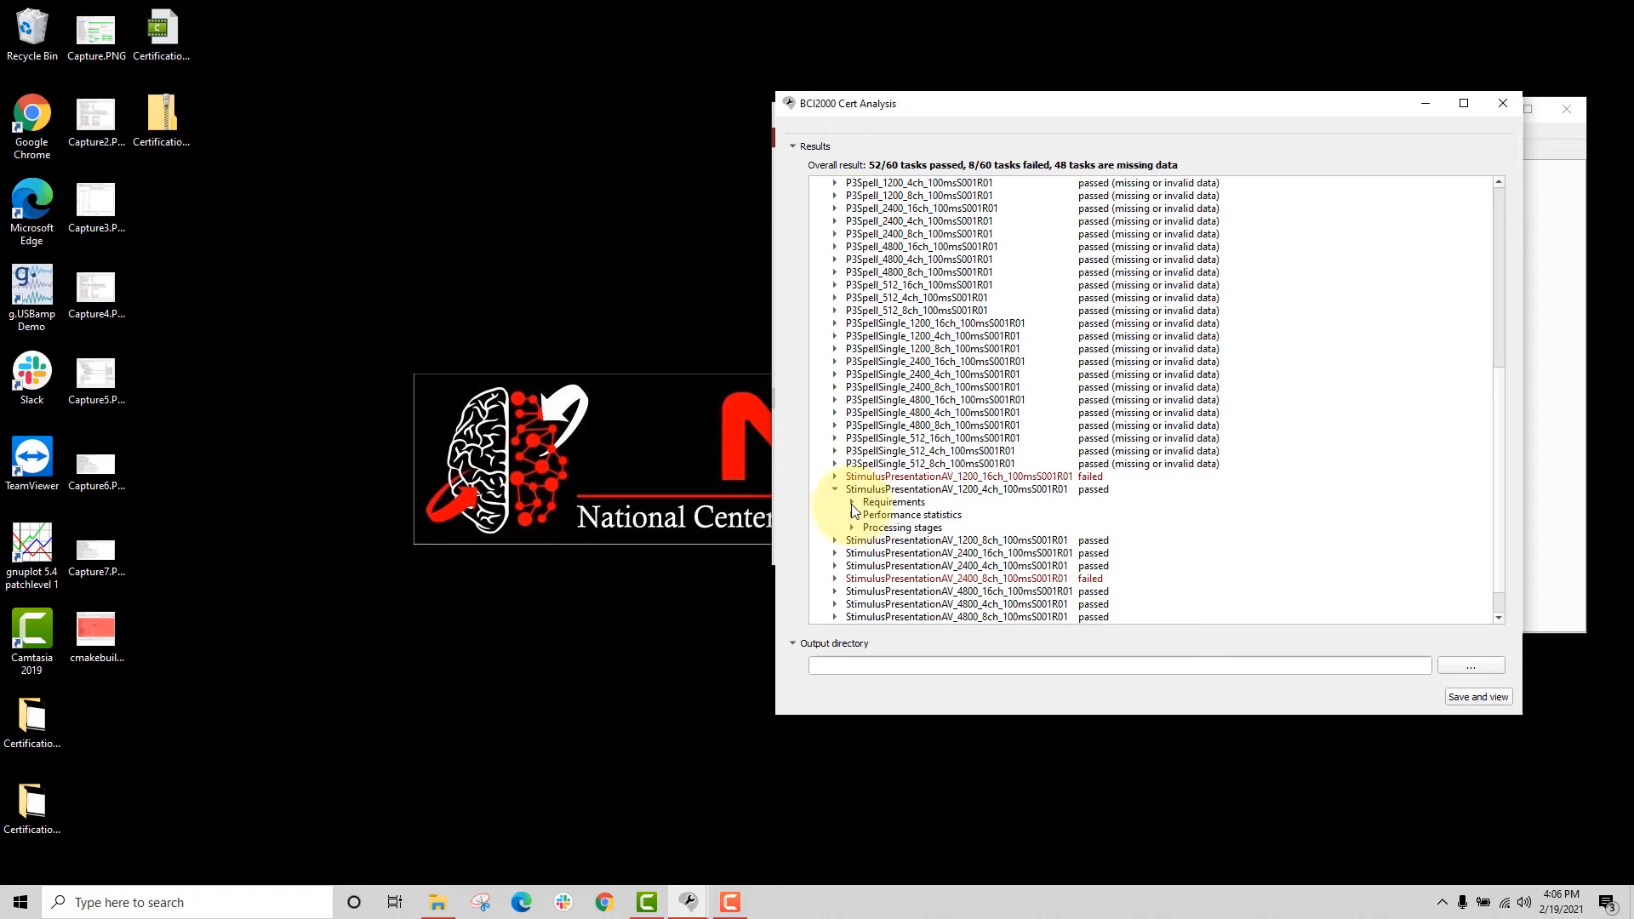
scroll(939, 557, down, 2)
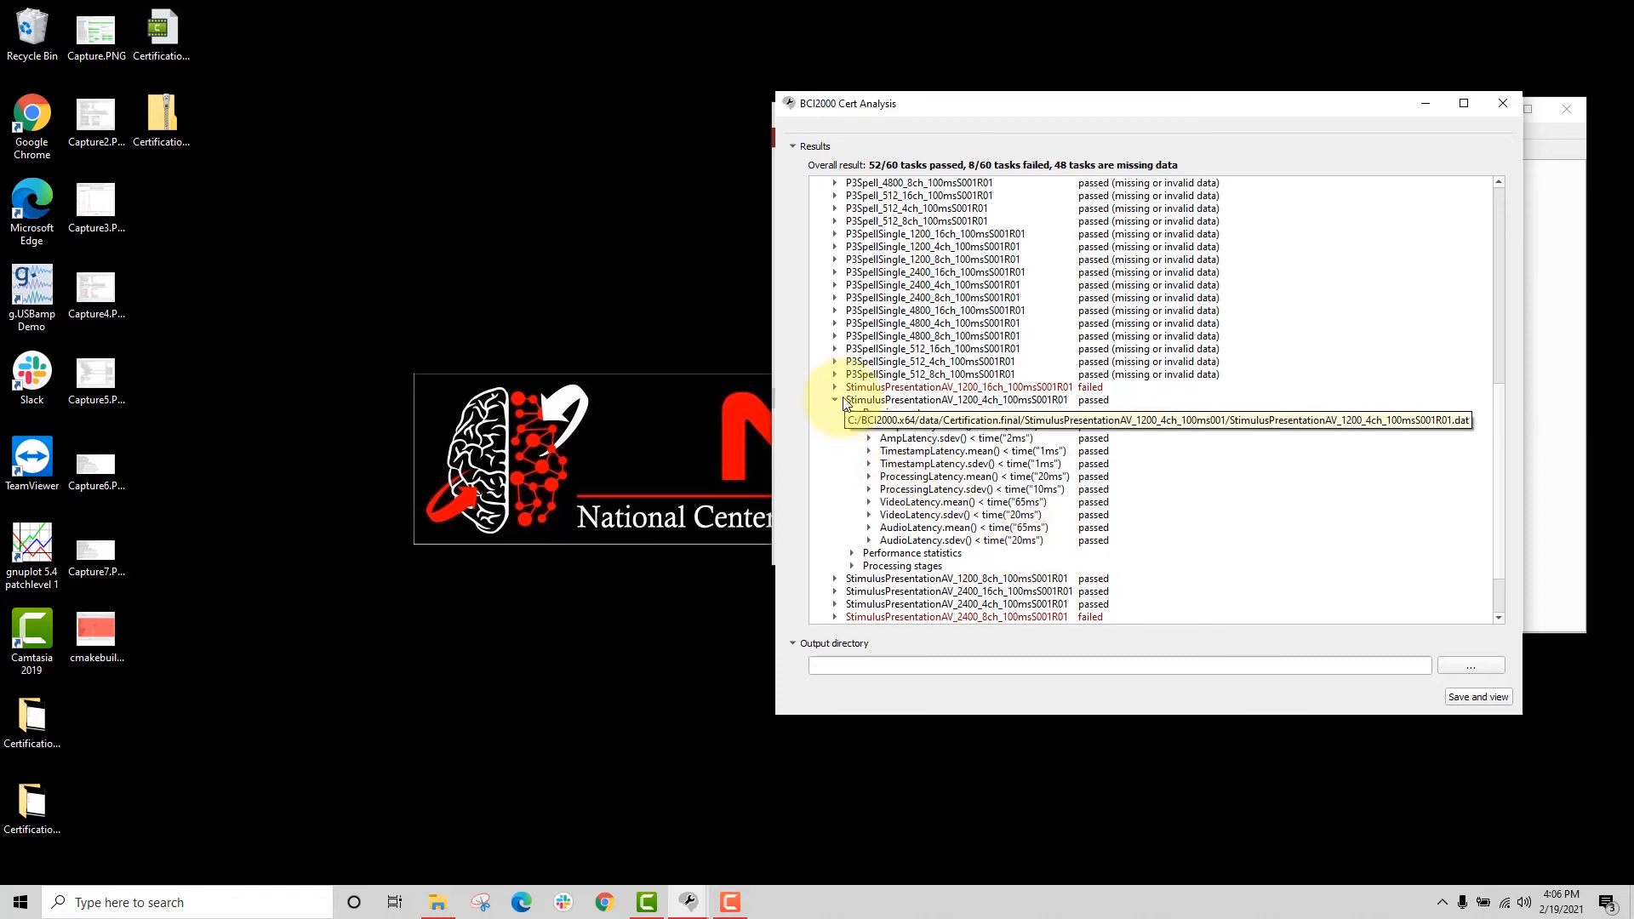
scroll(843, 417, up, 4)
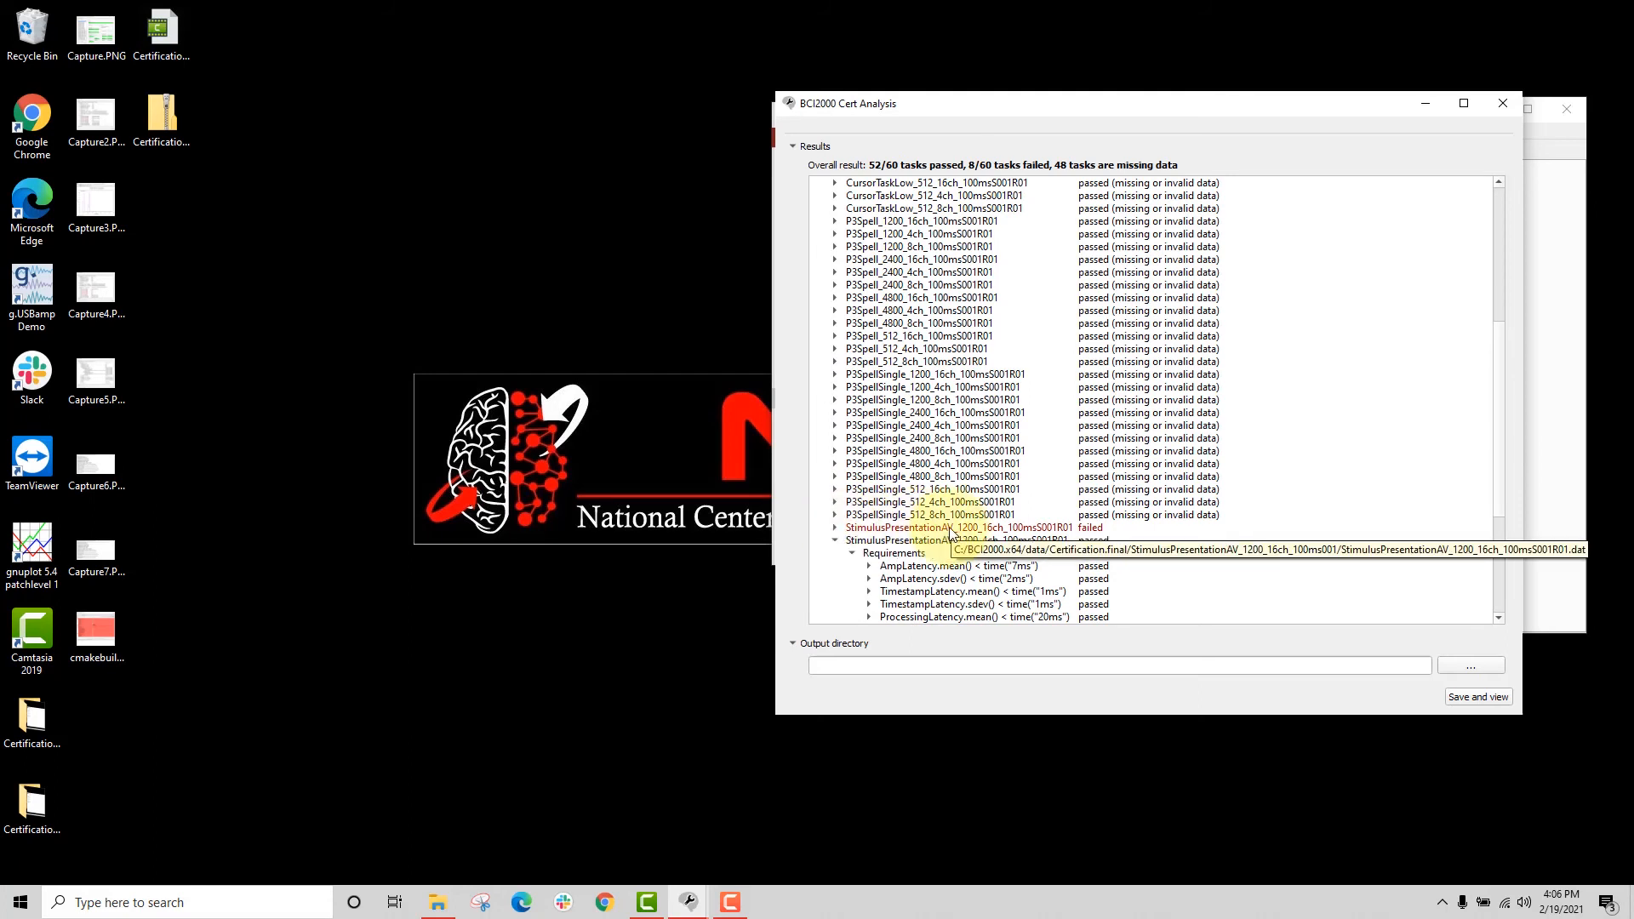
Inspect the requirements of StimulusPresentationAV_1200_16ch_100msS001R01 and its AudioLatency mean statistics, and collapse that task.
click(857, 531)
double_click(856, 530)
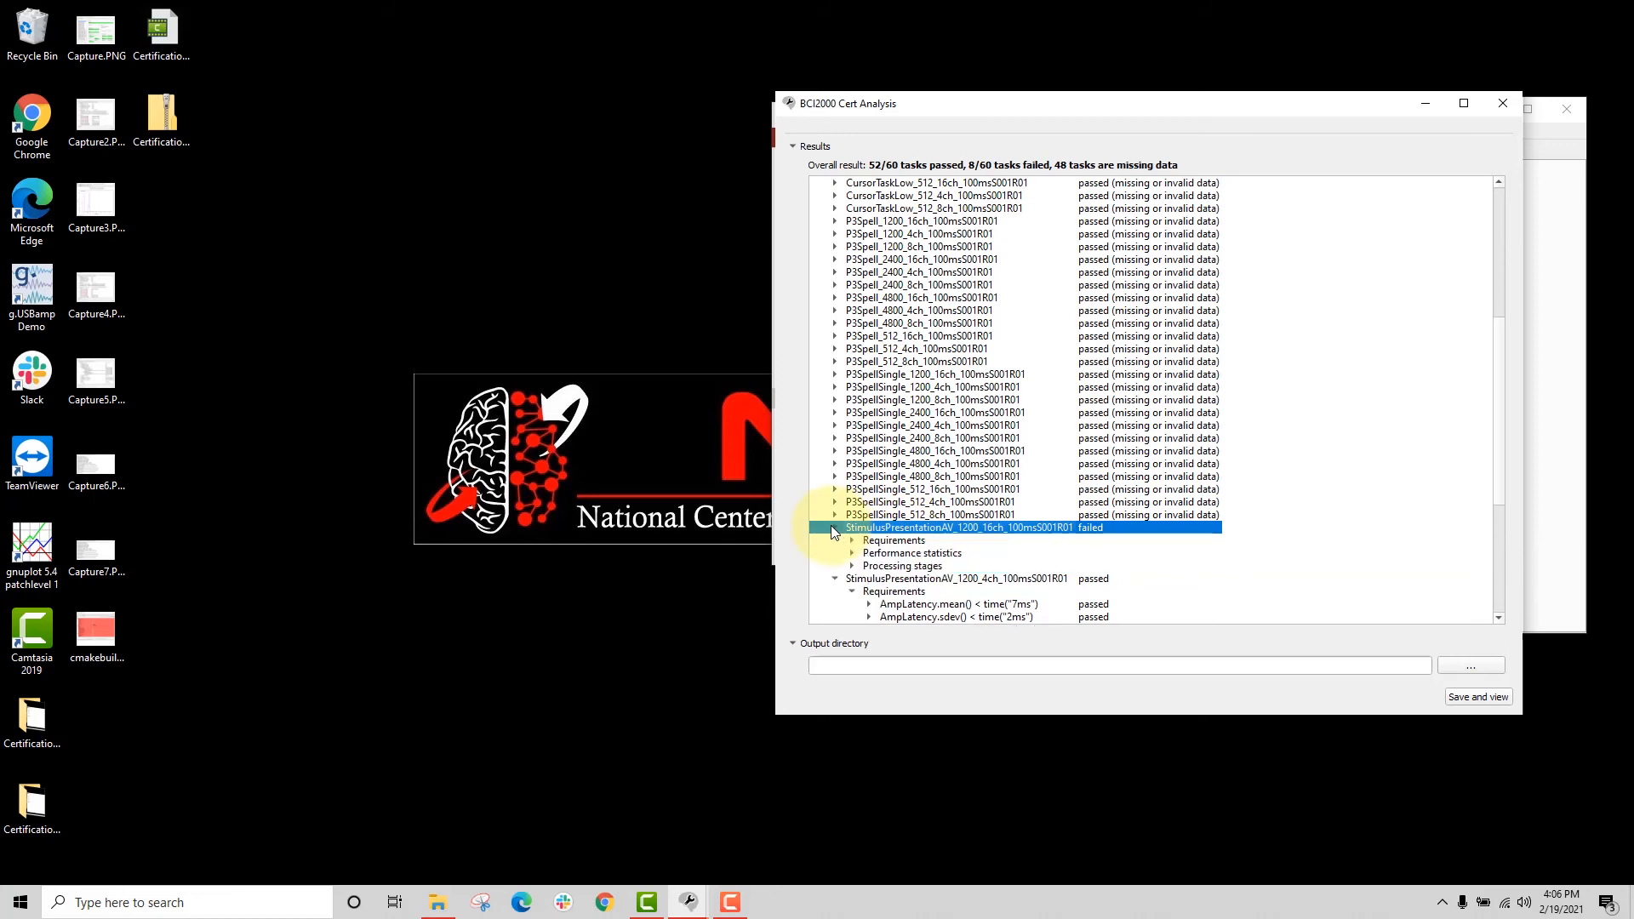
click(851, 541)
scroll(972, 508, down, 3)
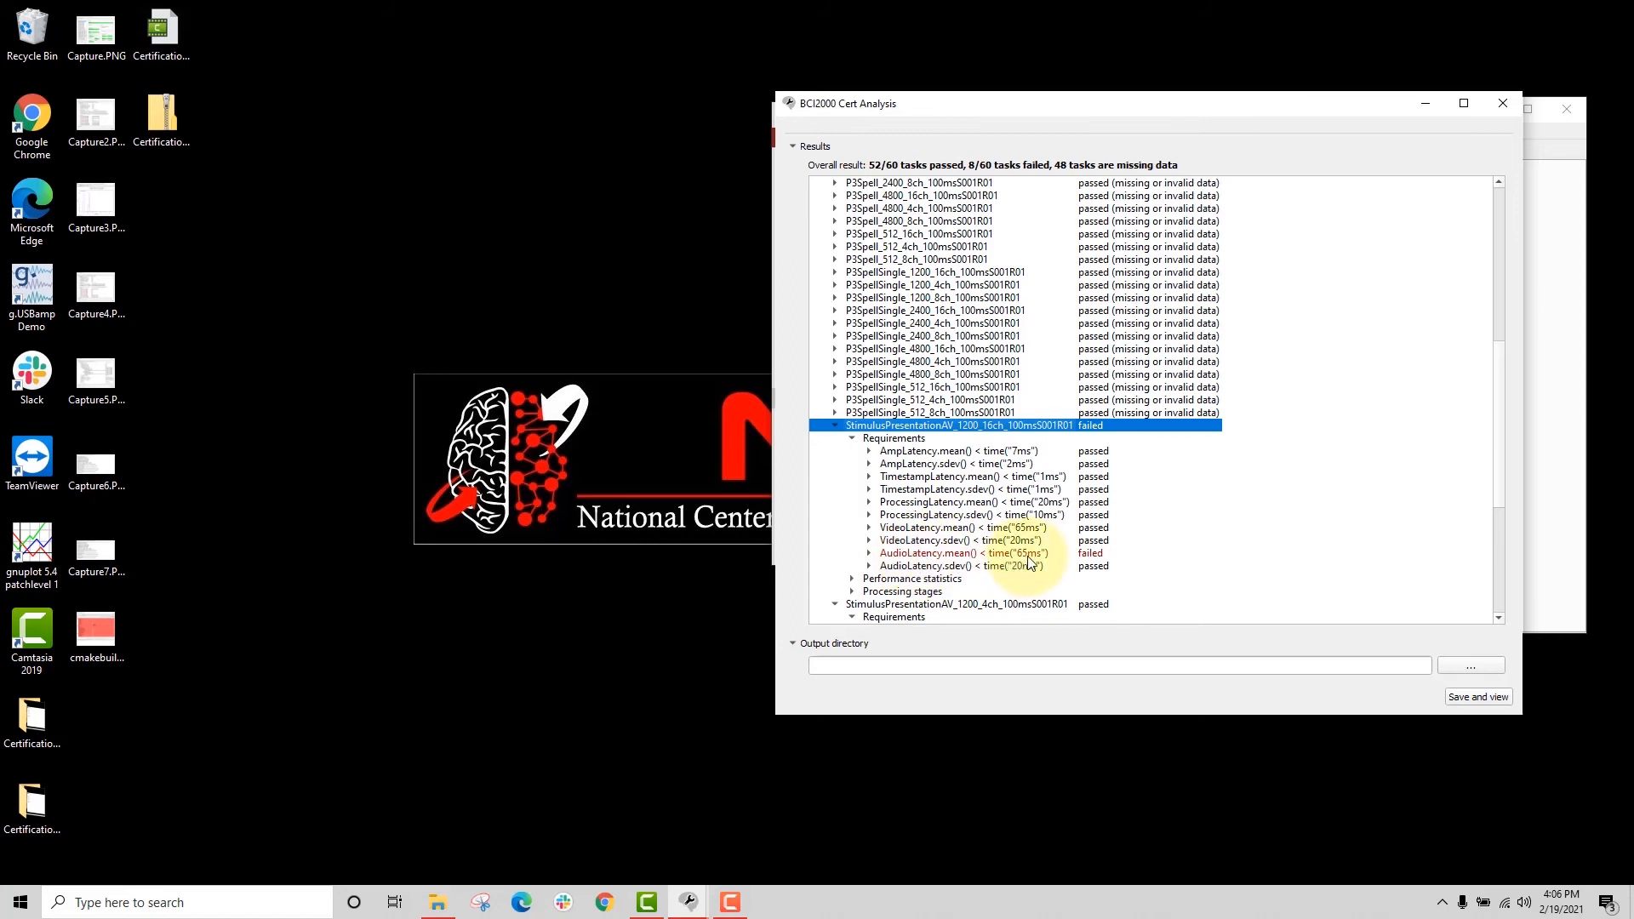
click(870, 554)
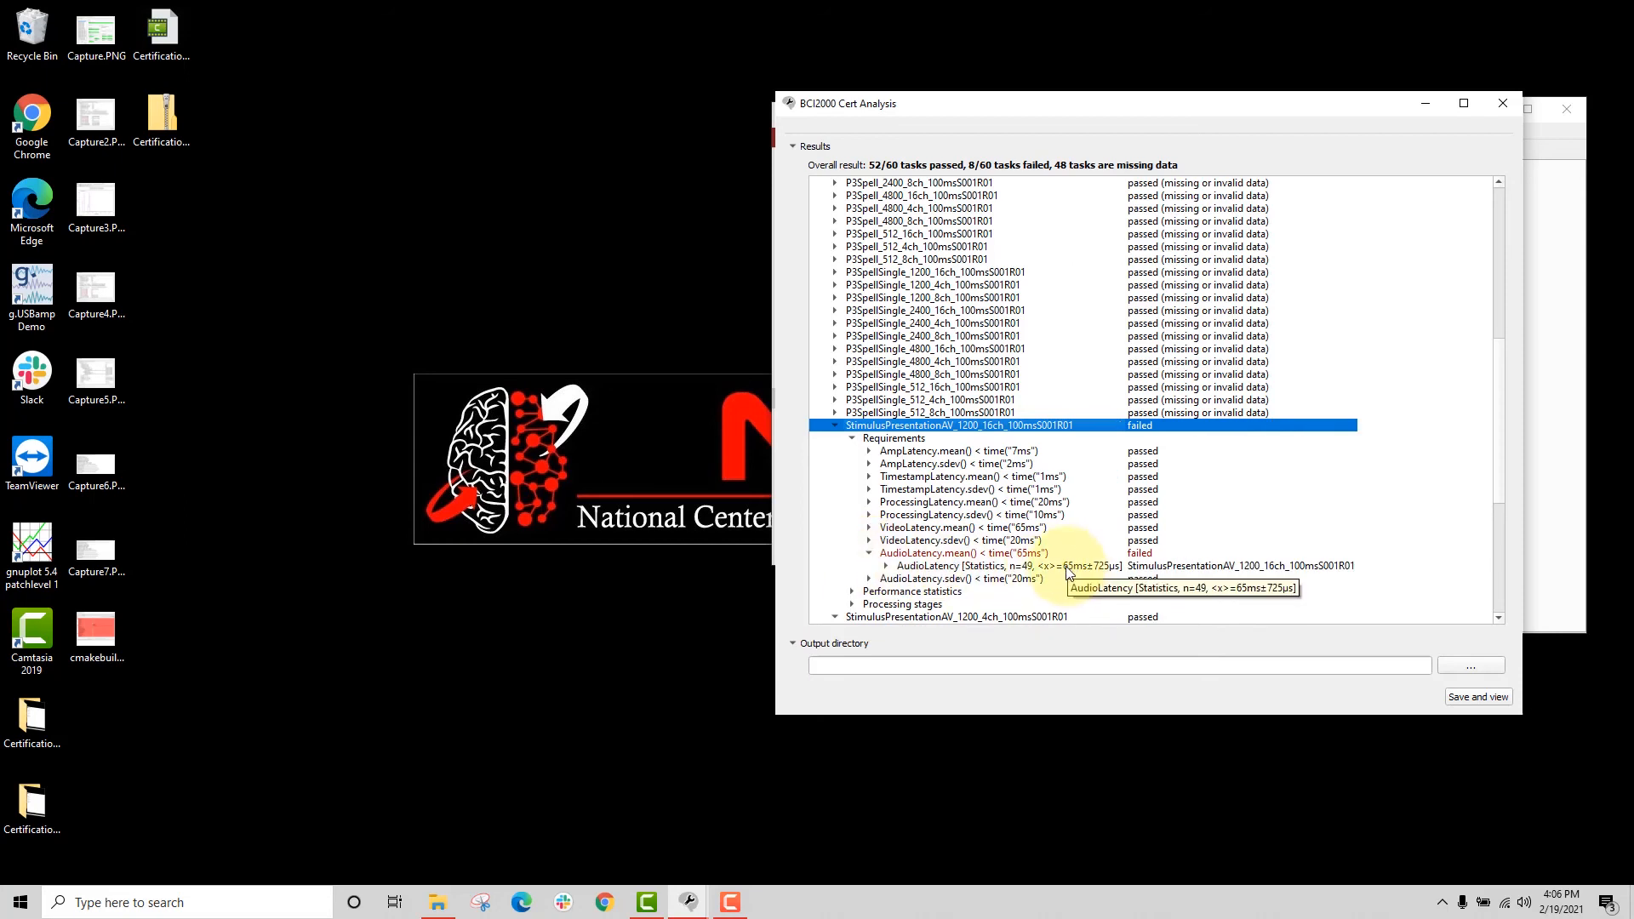
click(1072, 568)
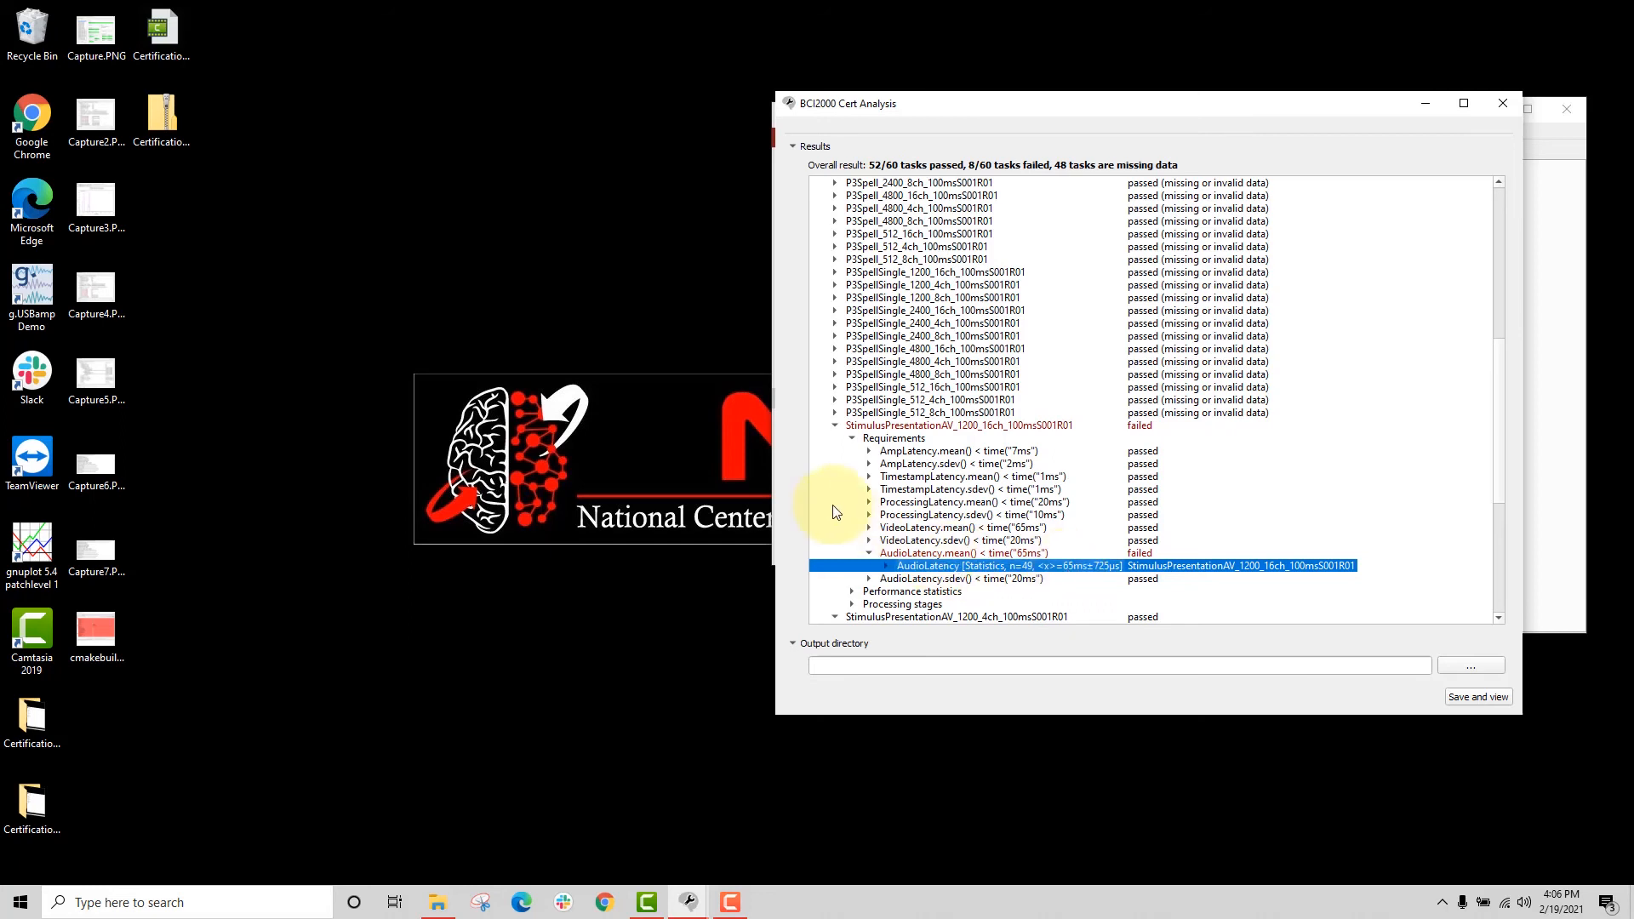
click(837, 426)
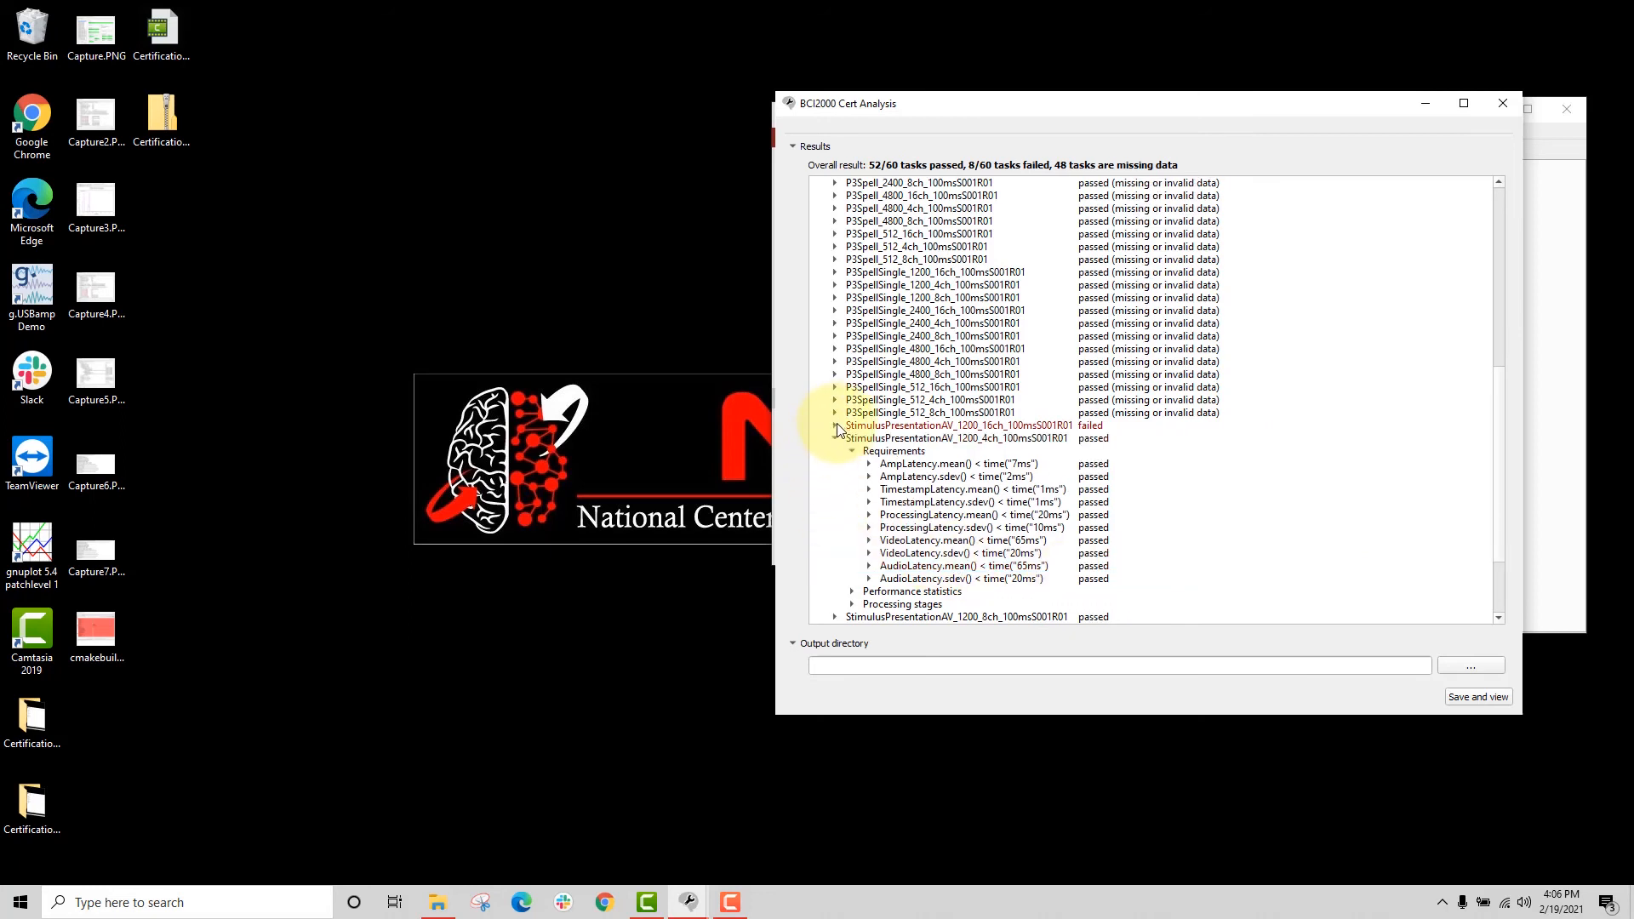
scroll(901, 364, up, 1)
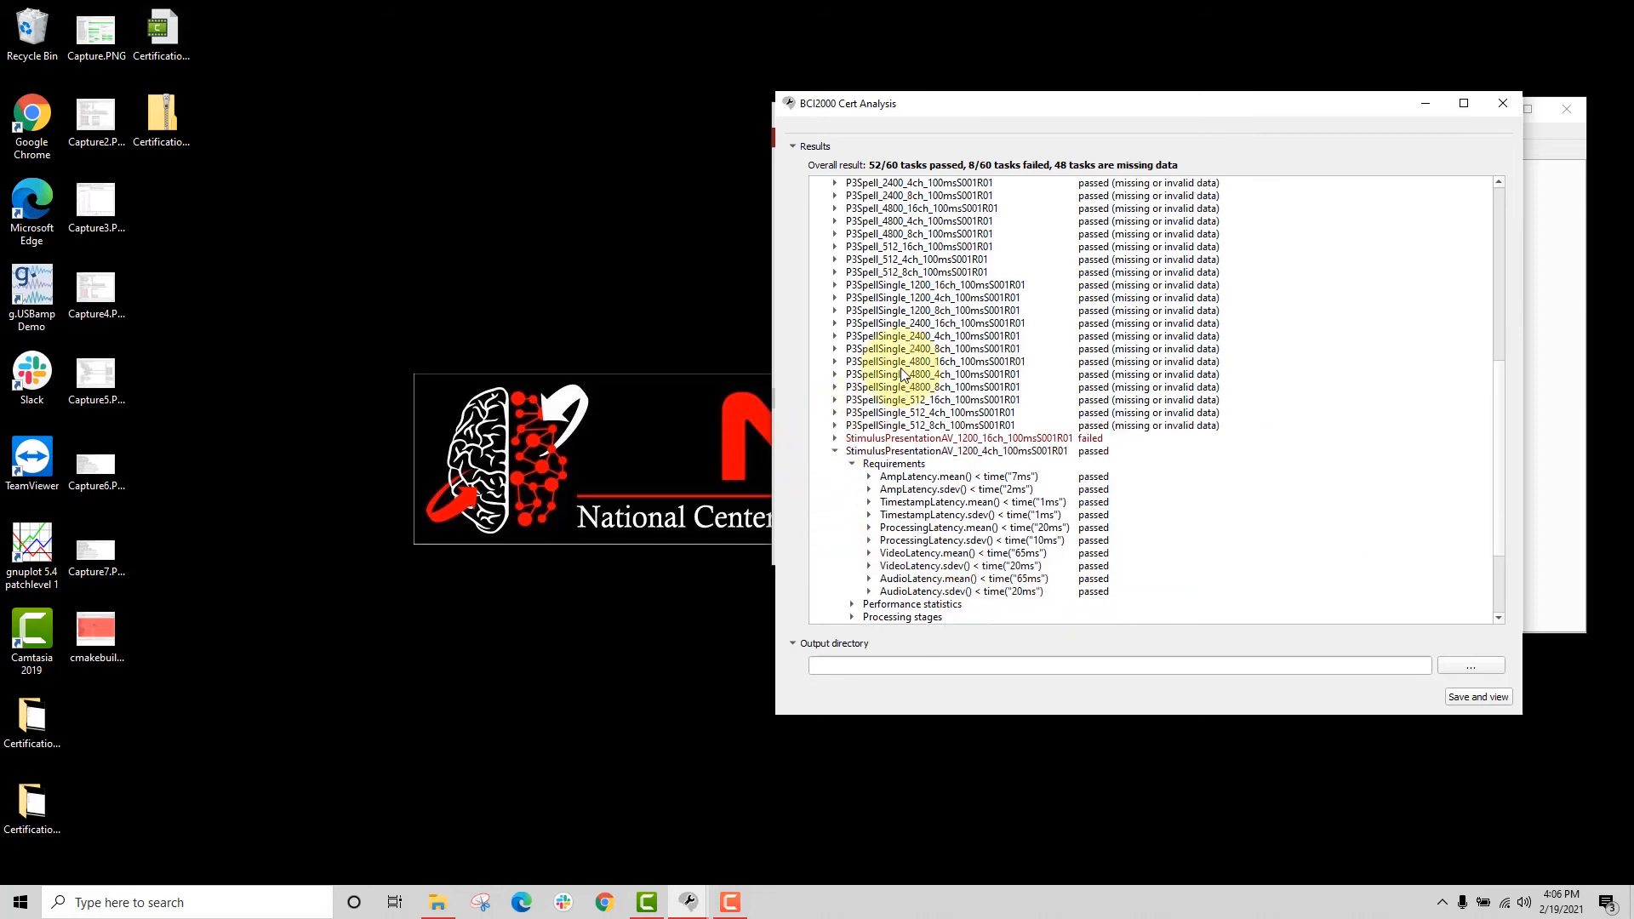
Collapse StimulusPresentationAV_1200_4ch_100msS001R01 and inspect the mean VideoLatency requirement of CursorTask_1200_16ch_100msS001R01.
click(836, 451)
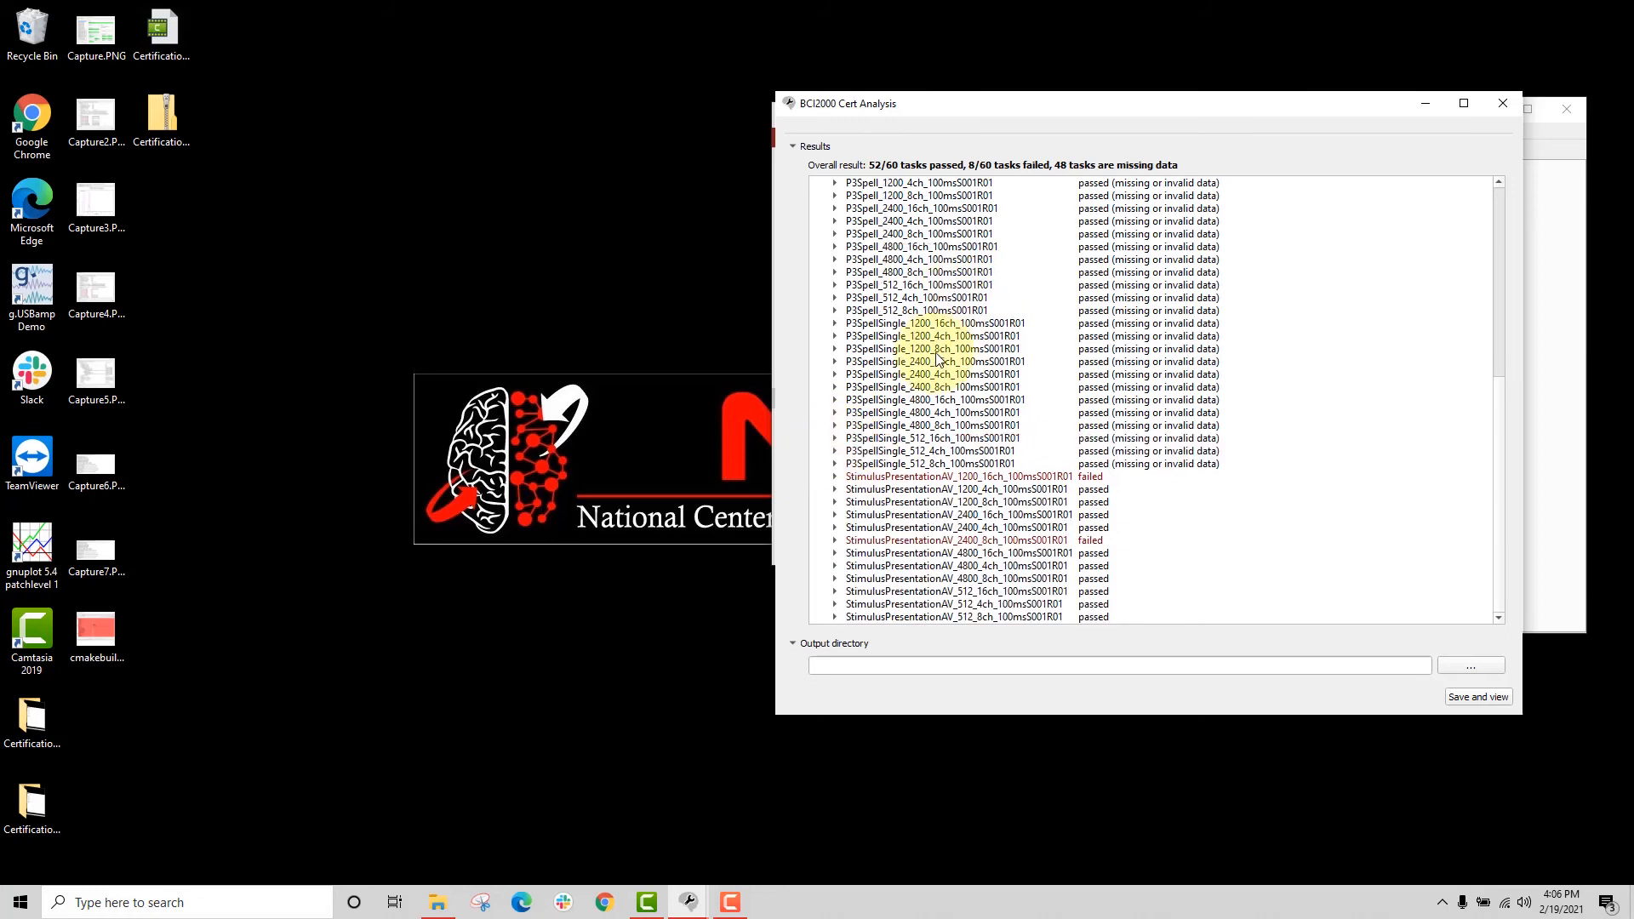
scroll(938, 359, up, 10)
scroll(938, 360, up, 1)
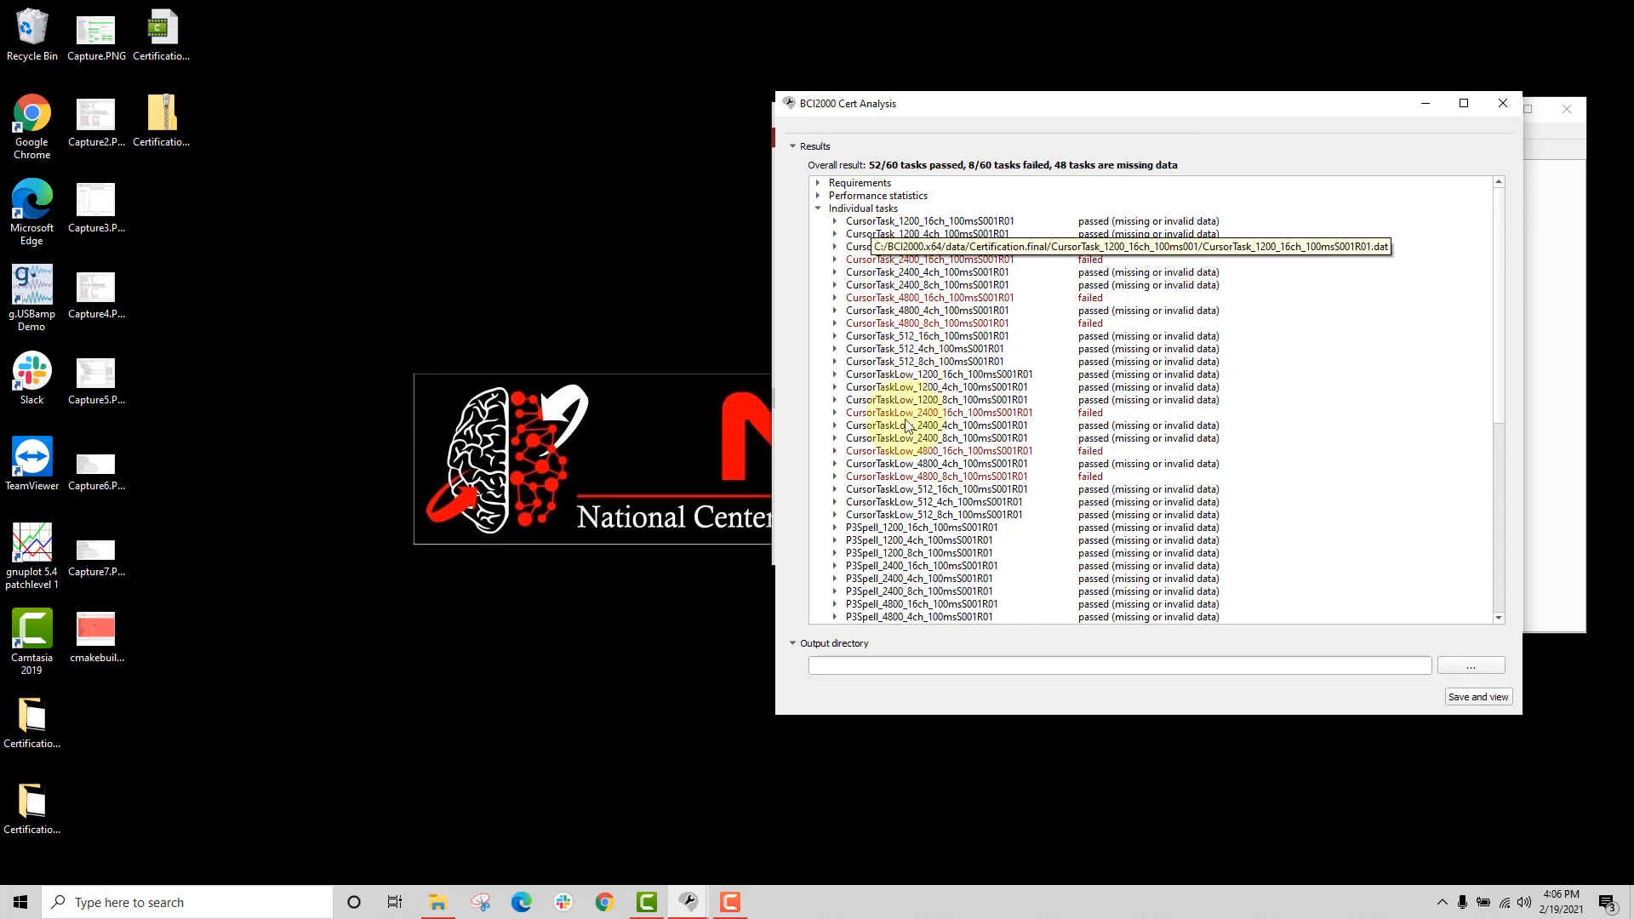
click(836, 224)
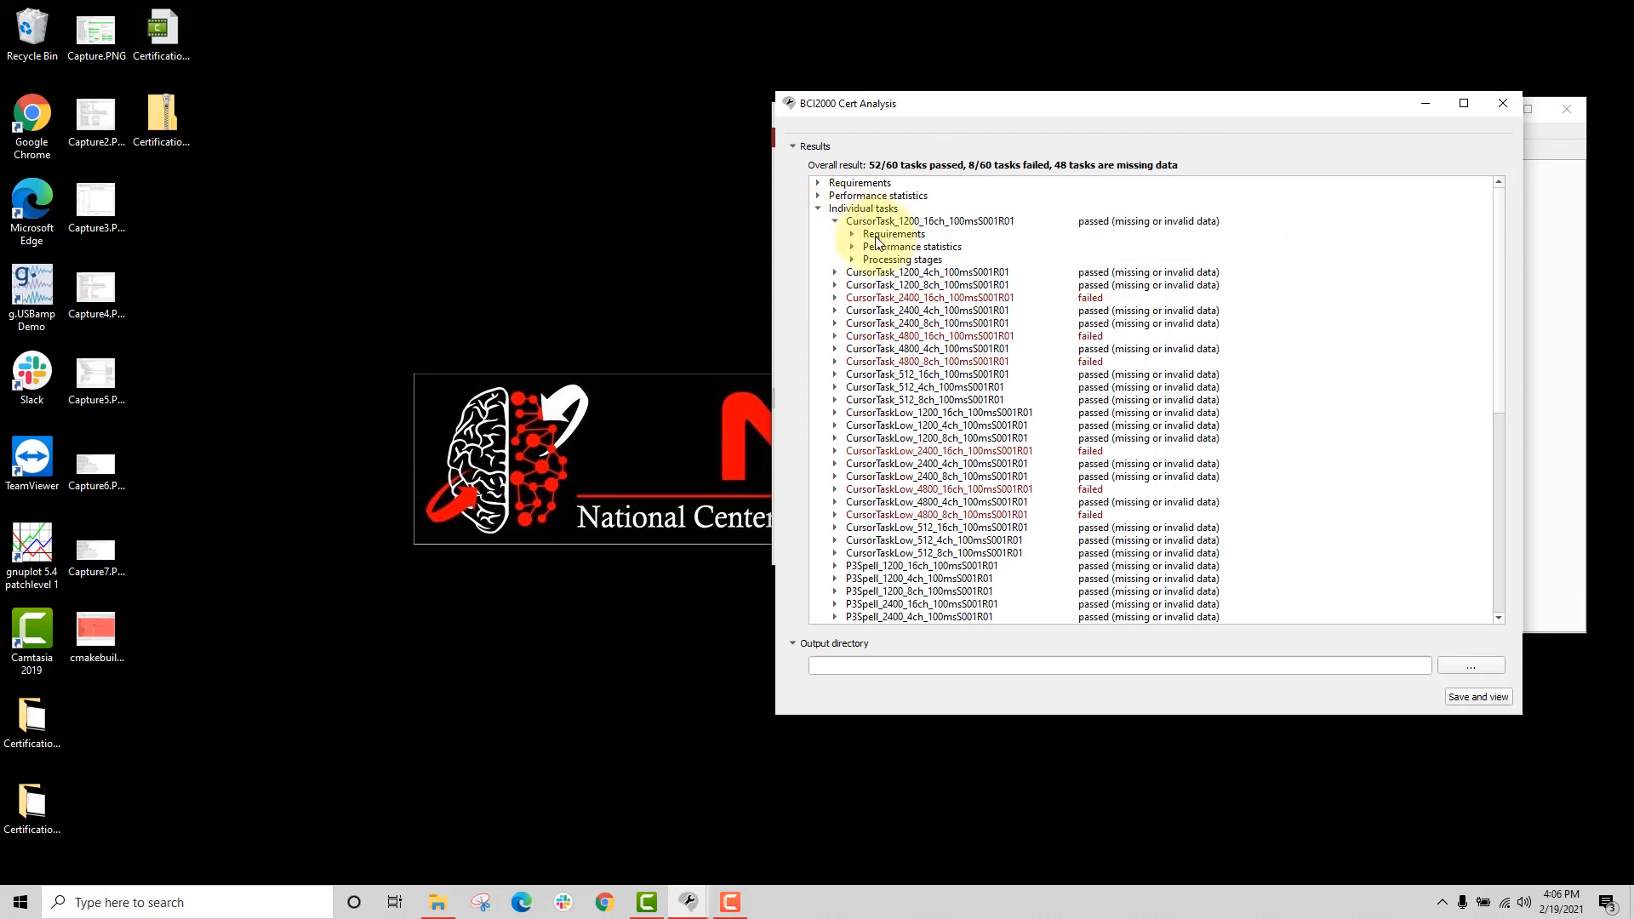
click(853, 234)
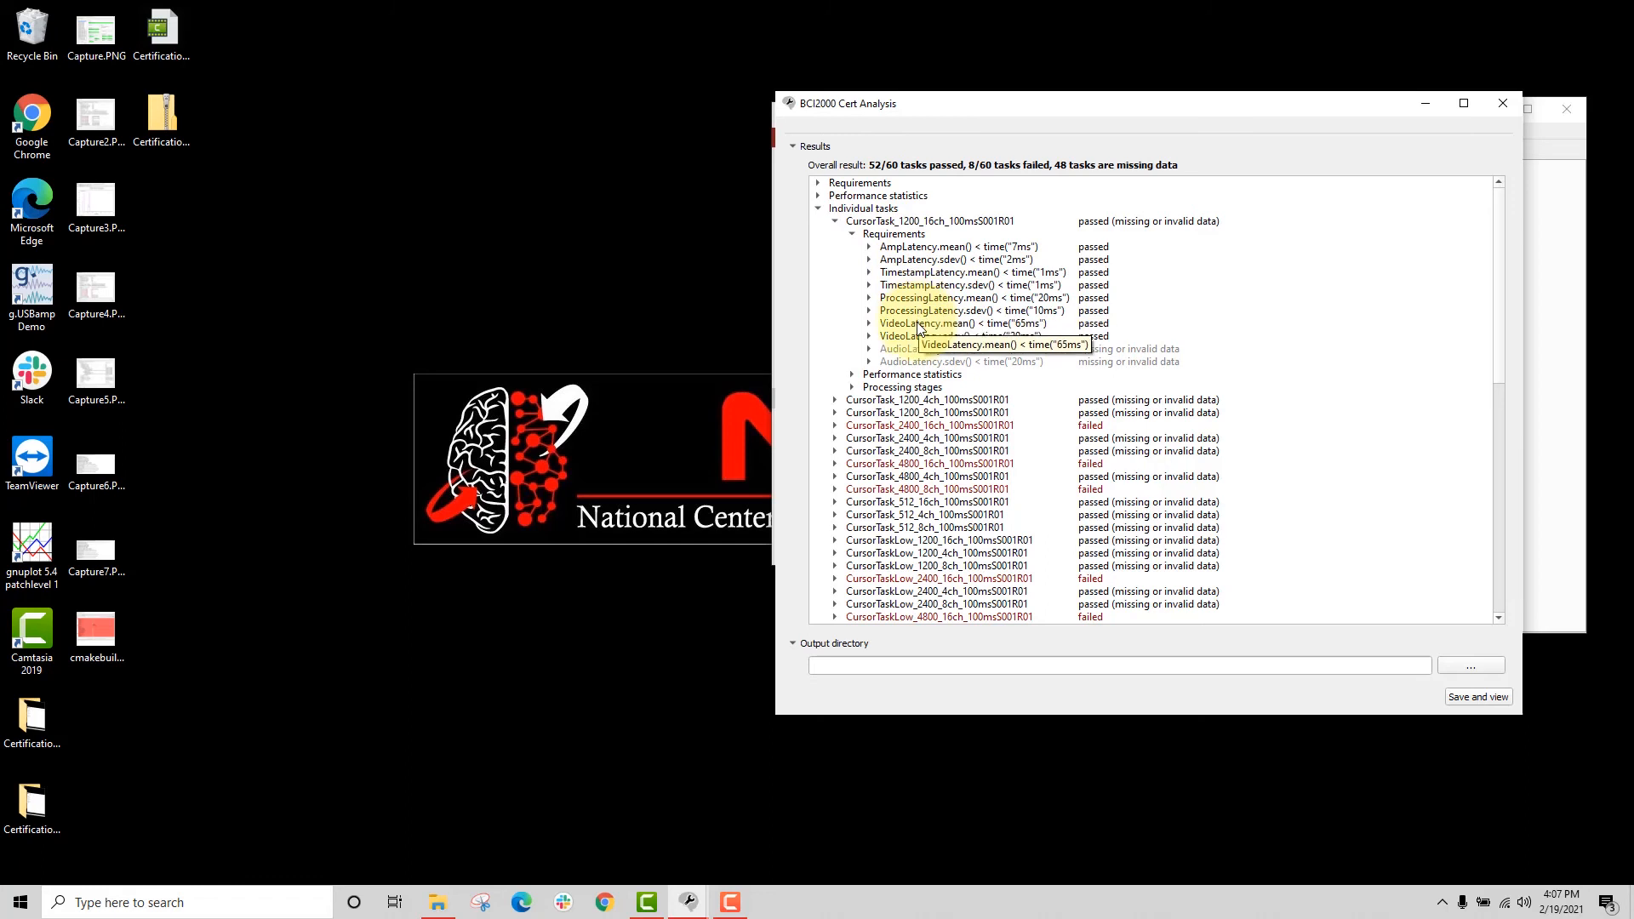
click(870, 324)
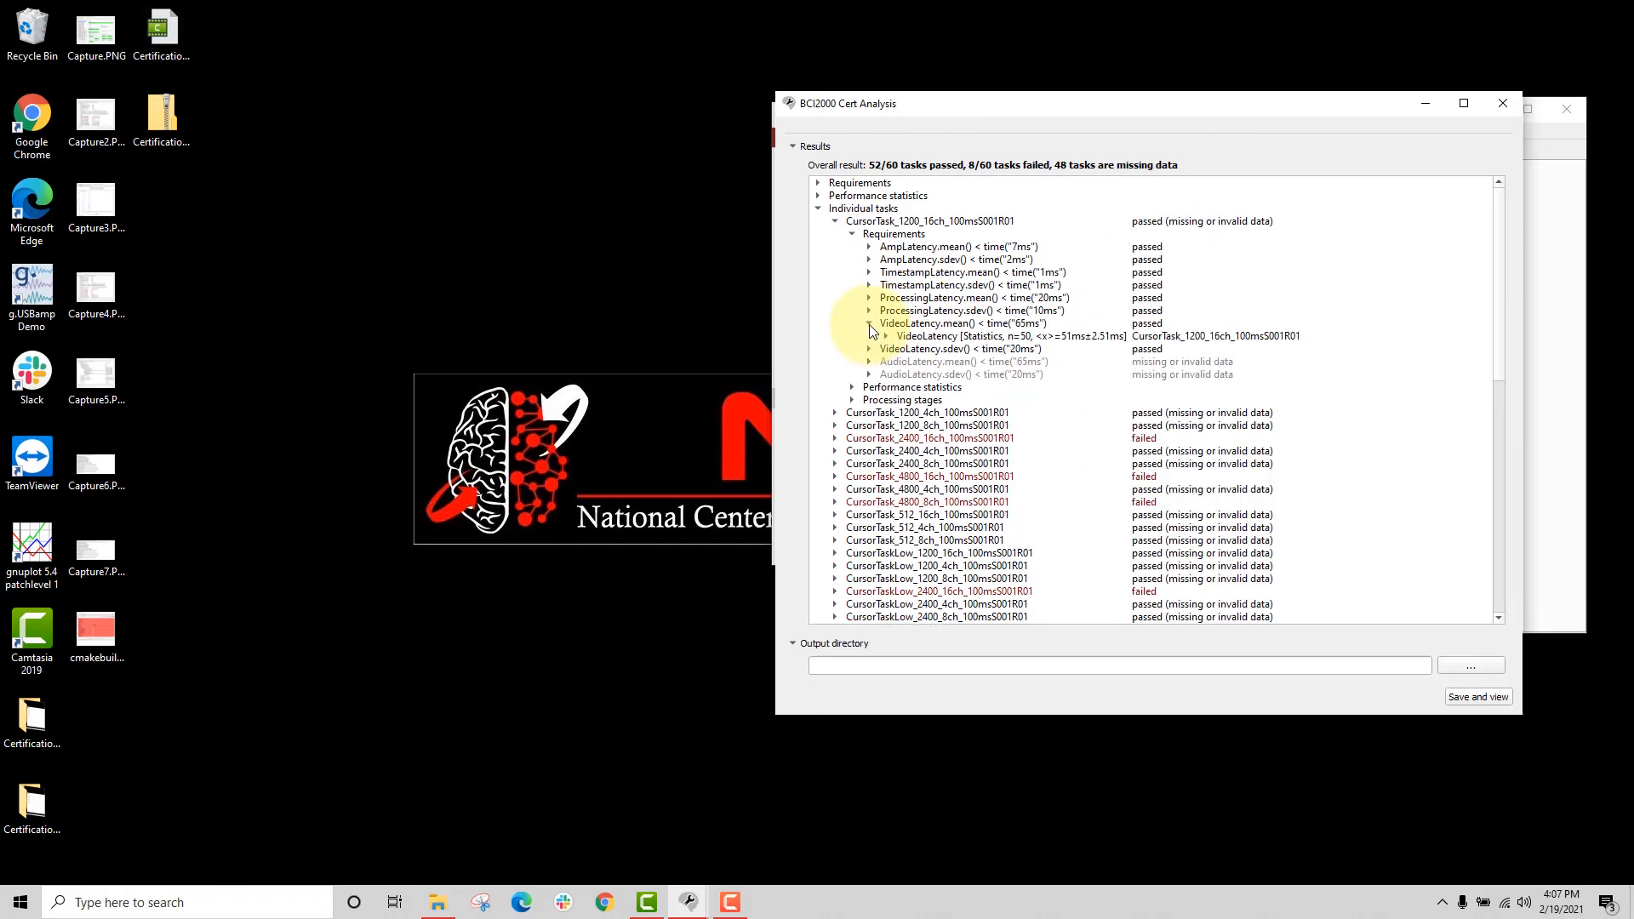
Plot the VideoLatency statistics of CursorTask_1200_16ch_100msS001R01, examine the distribution, close the plot and collapse the task.
click(914, 334)
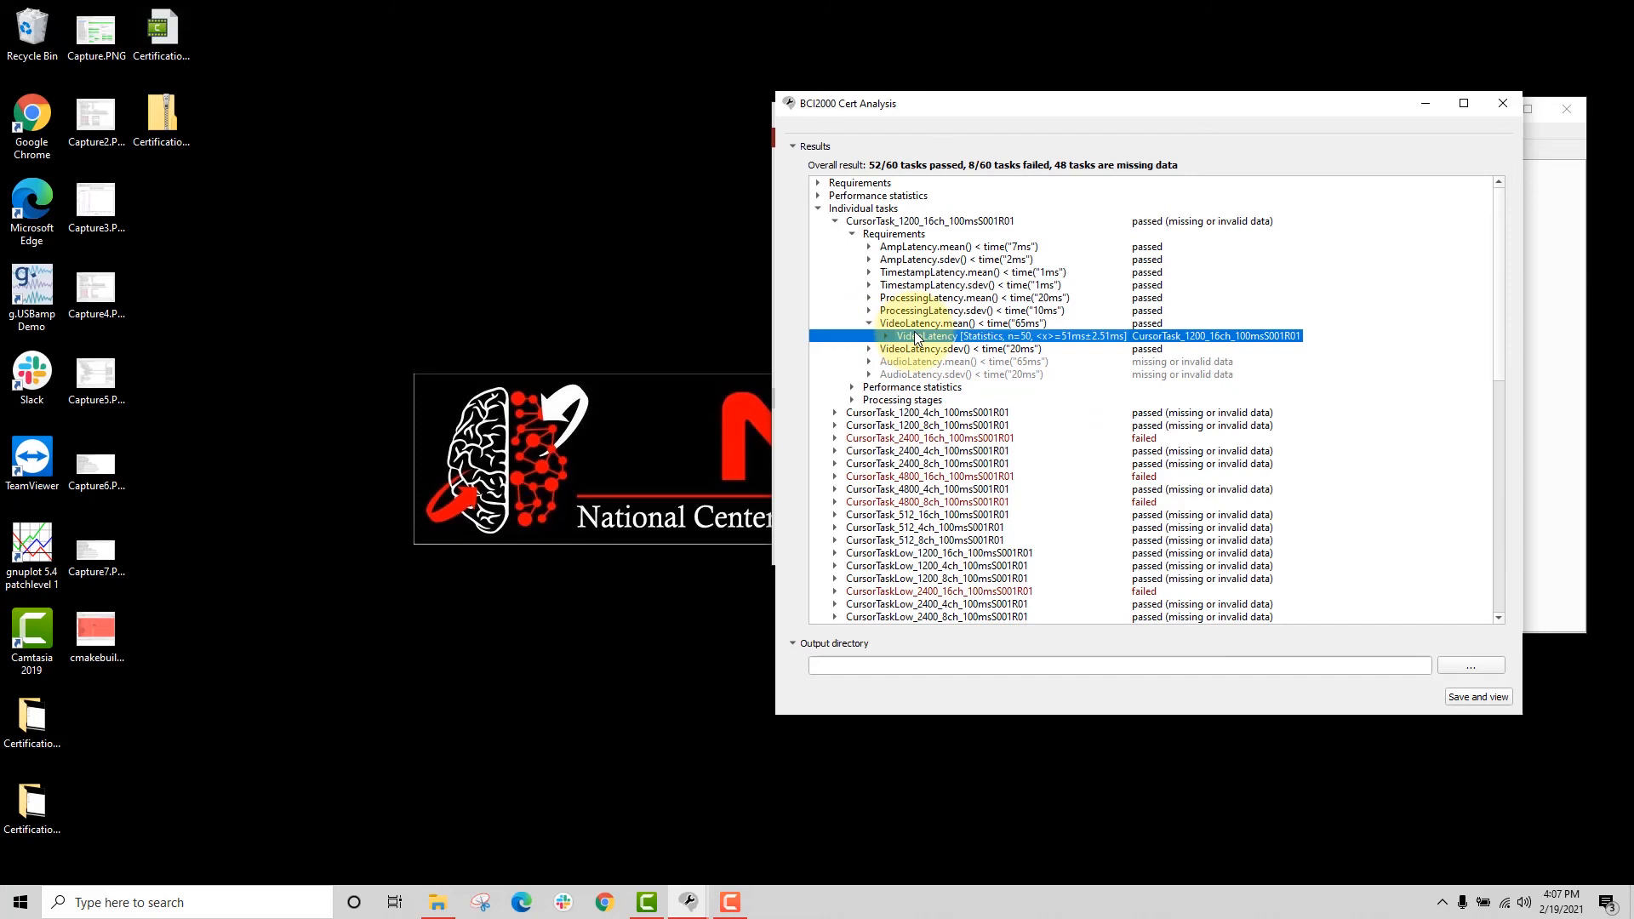
right_click(914, 332)
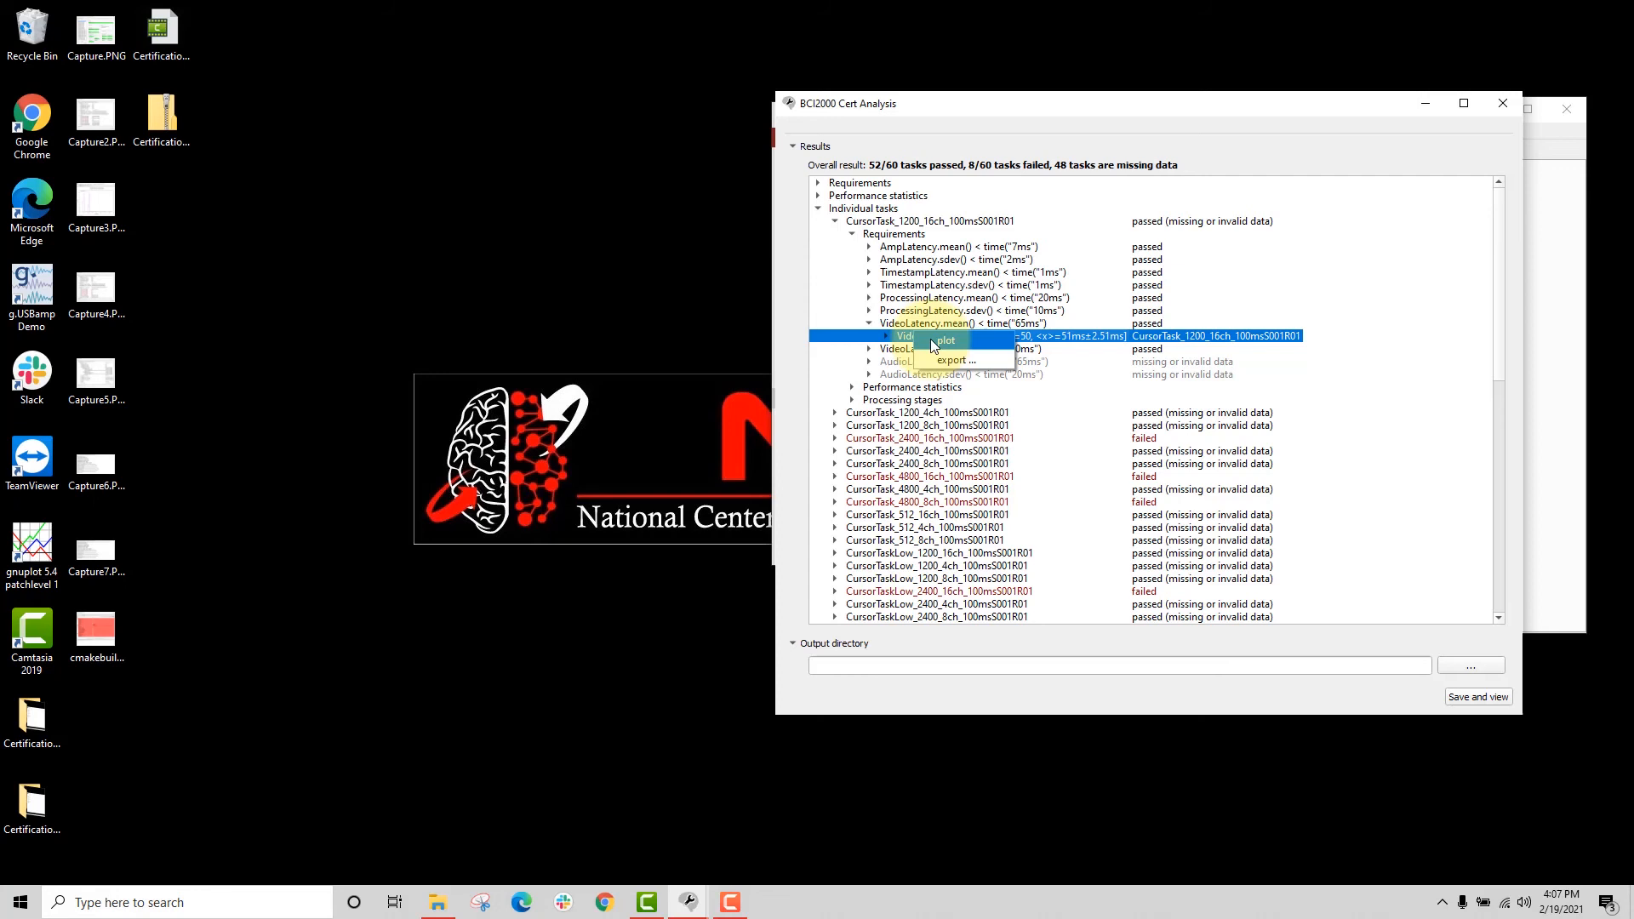
click(931, 340)
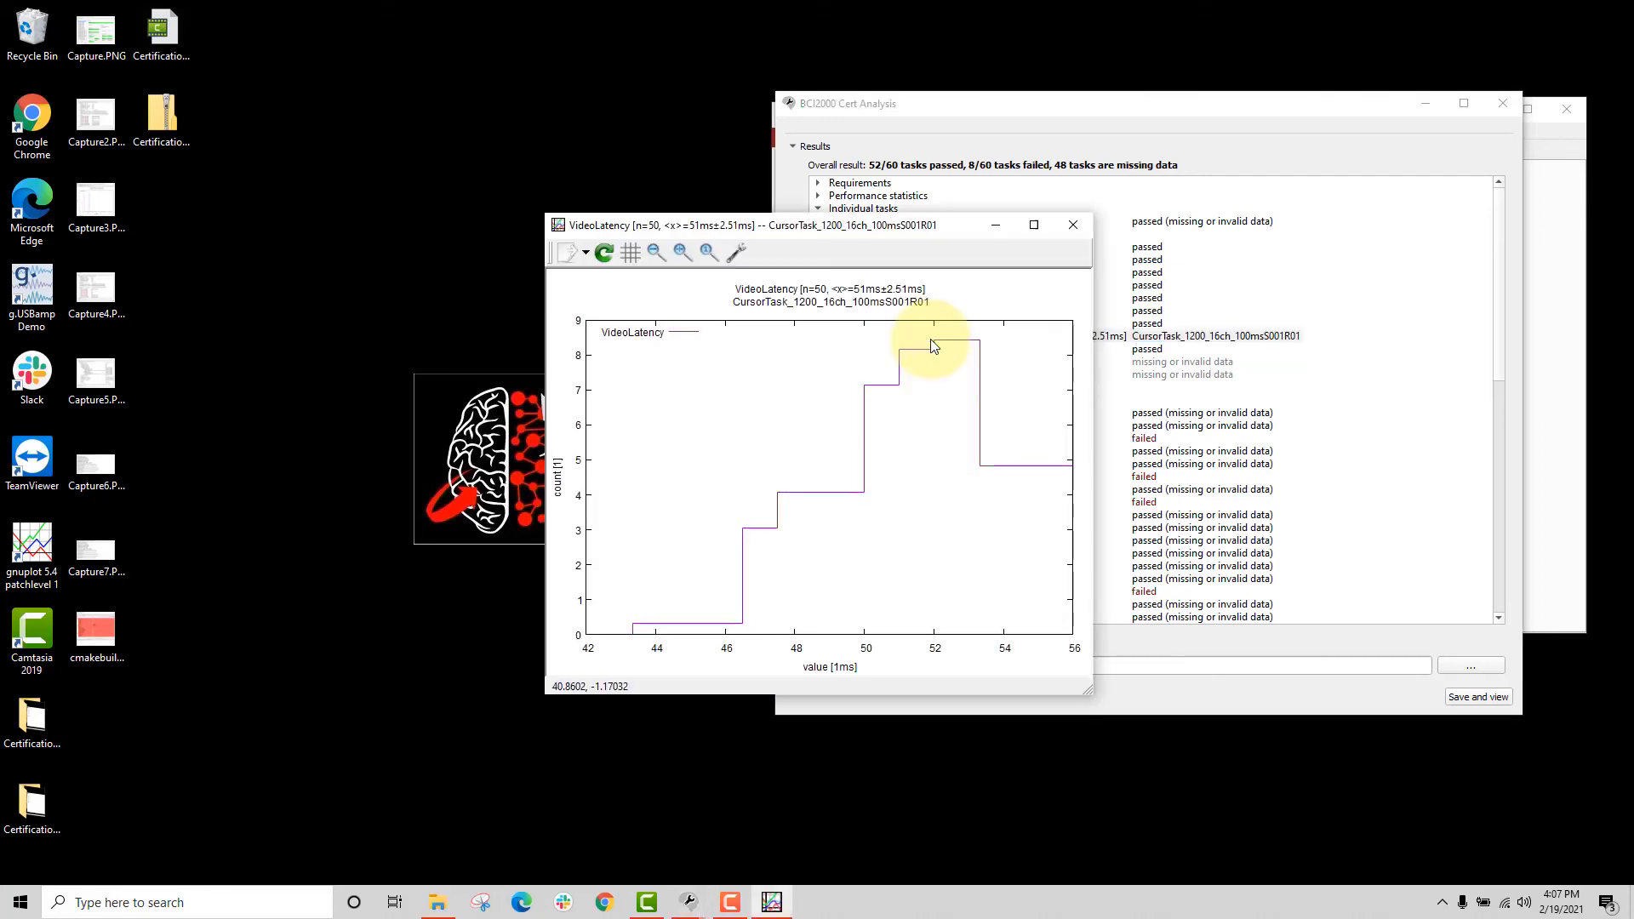
drag(872, 234, 1074, 97)
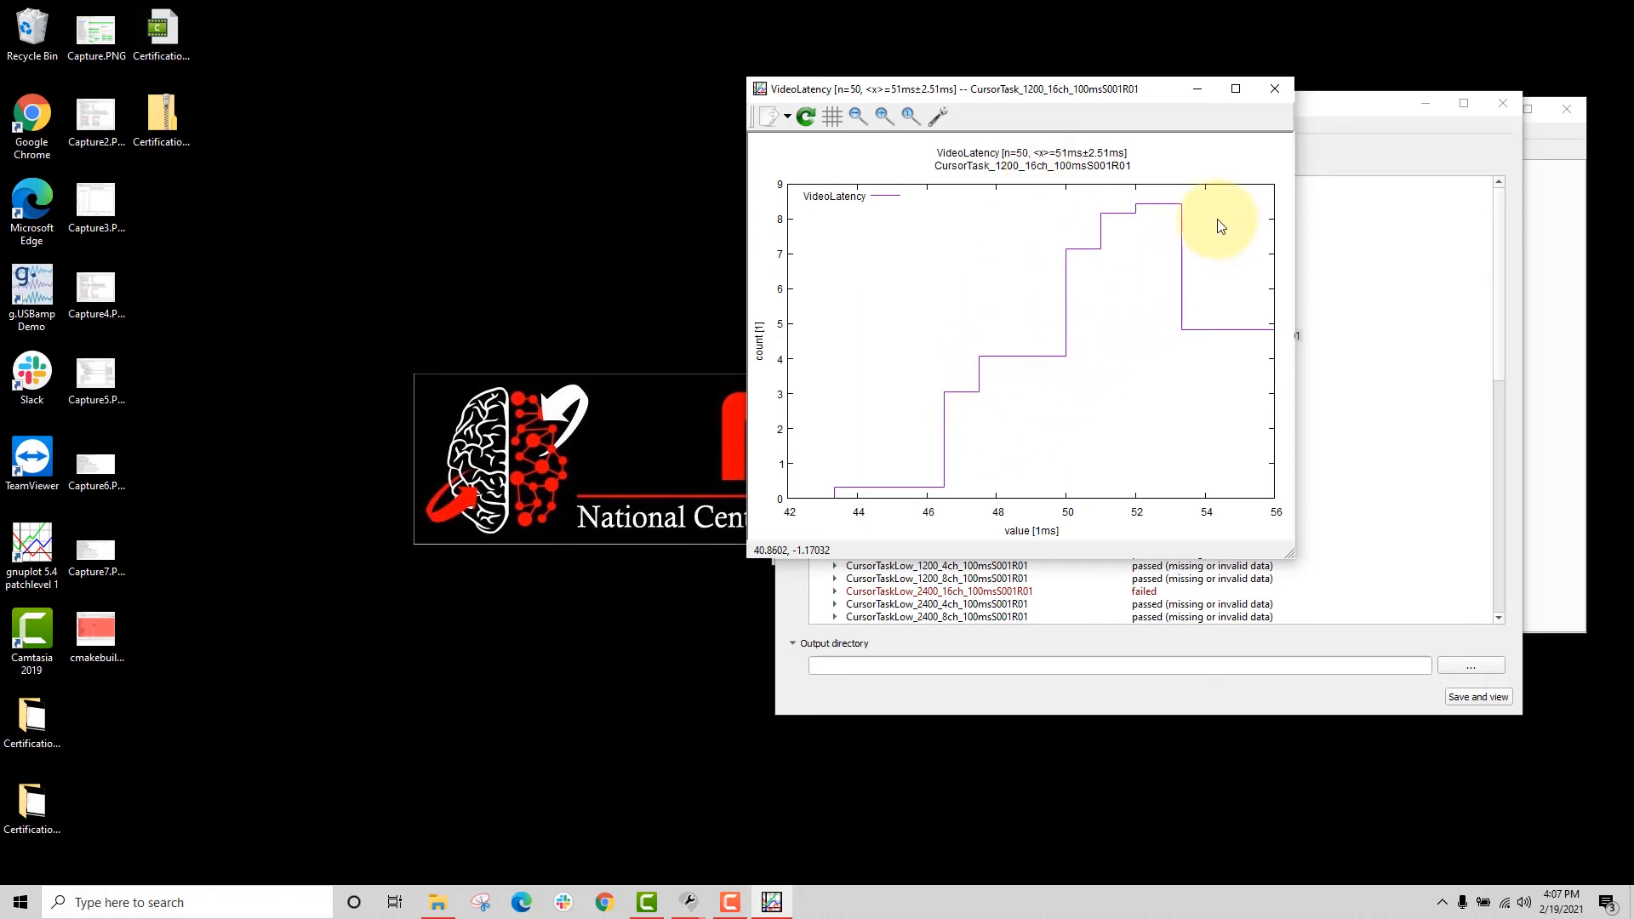
click(1276, 89)
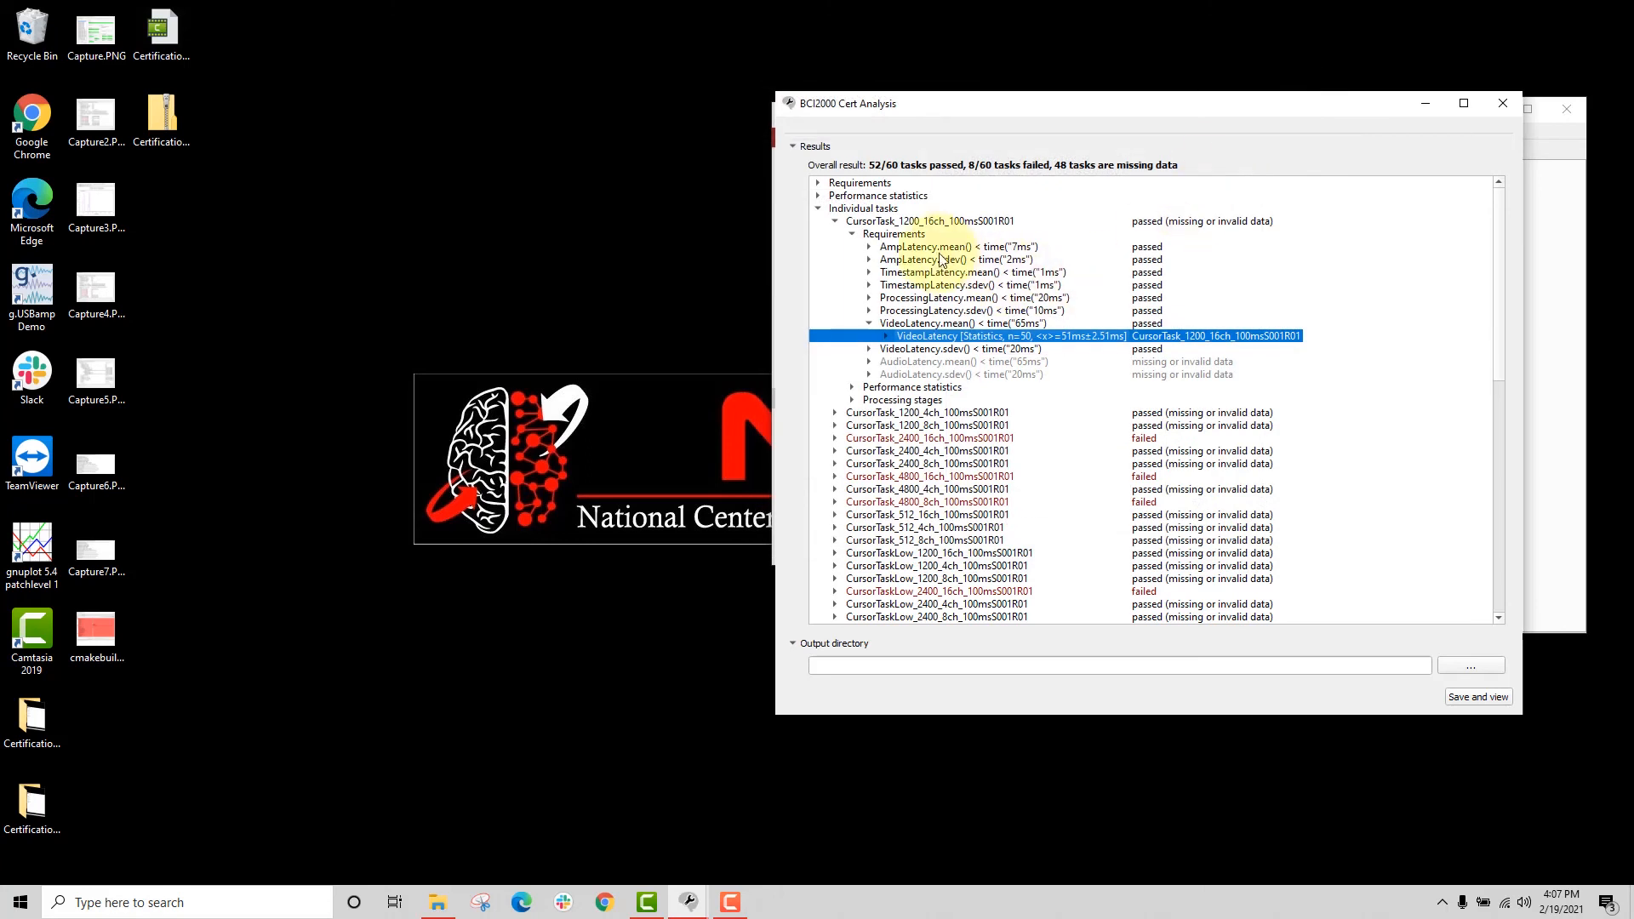
click(836, 221)
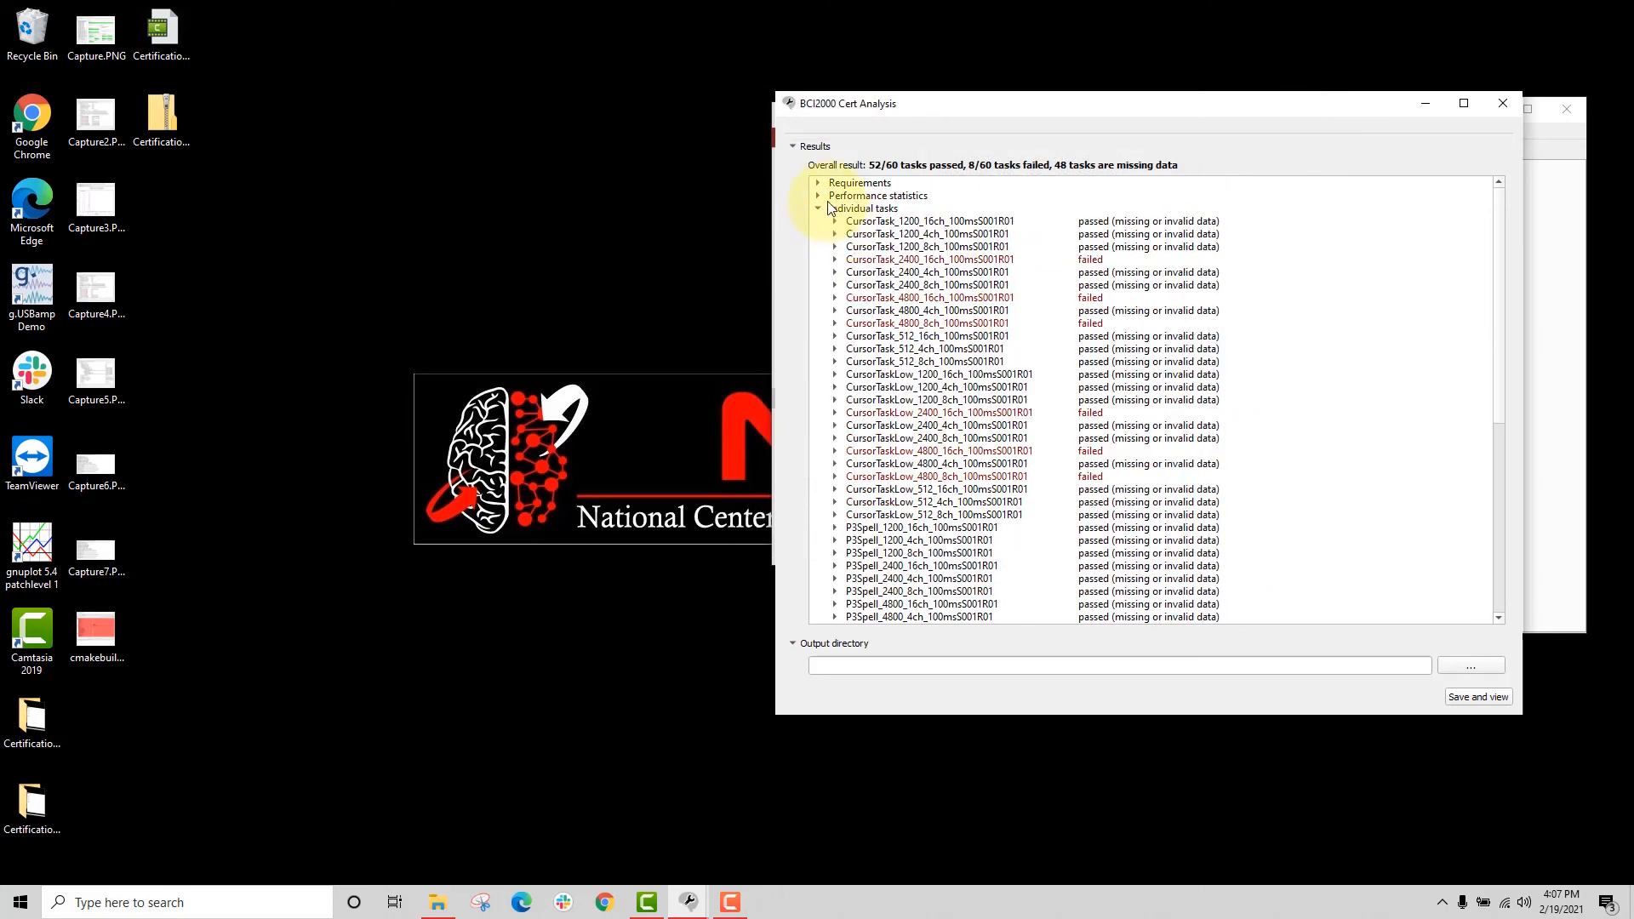
Plot the global VideoLatency joint statistics from the overall requirements, examine the distribution and close the plot.
click(815, 183)
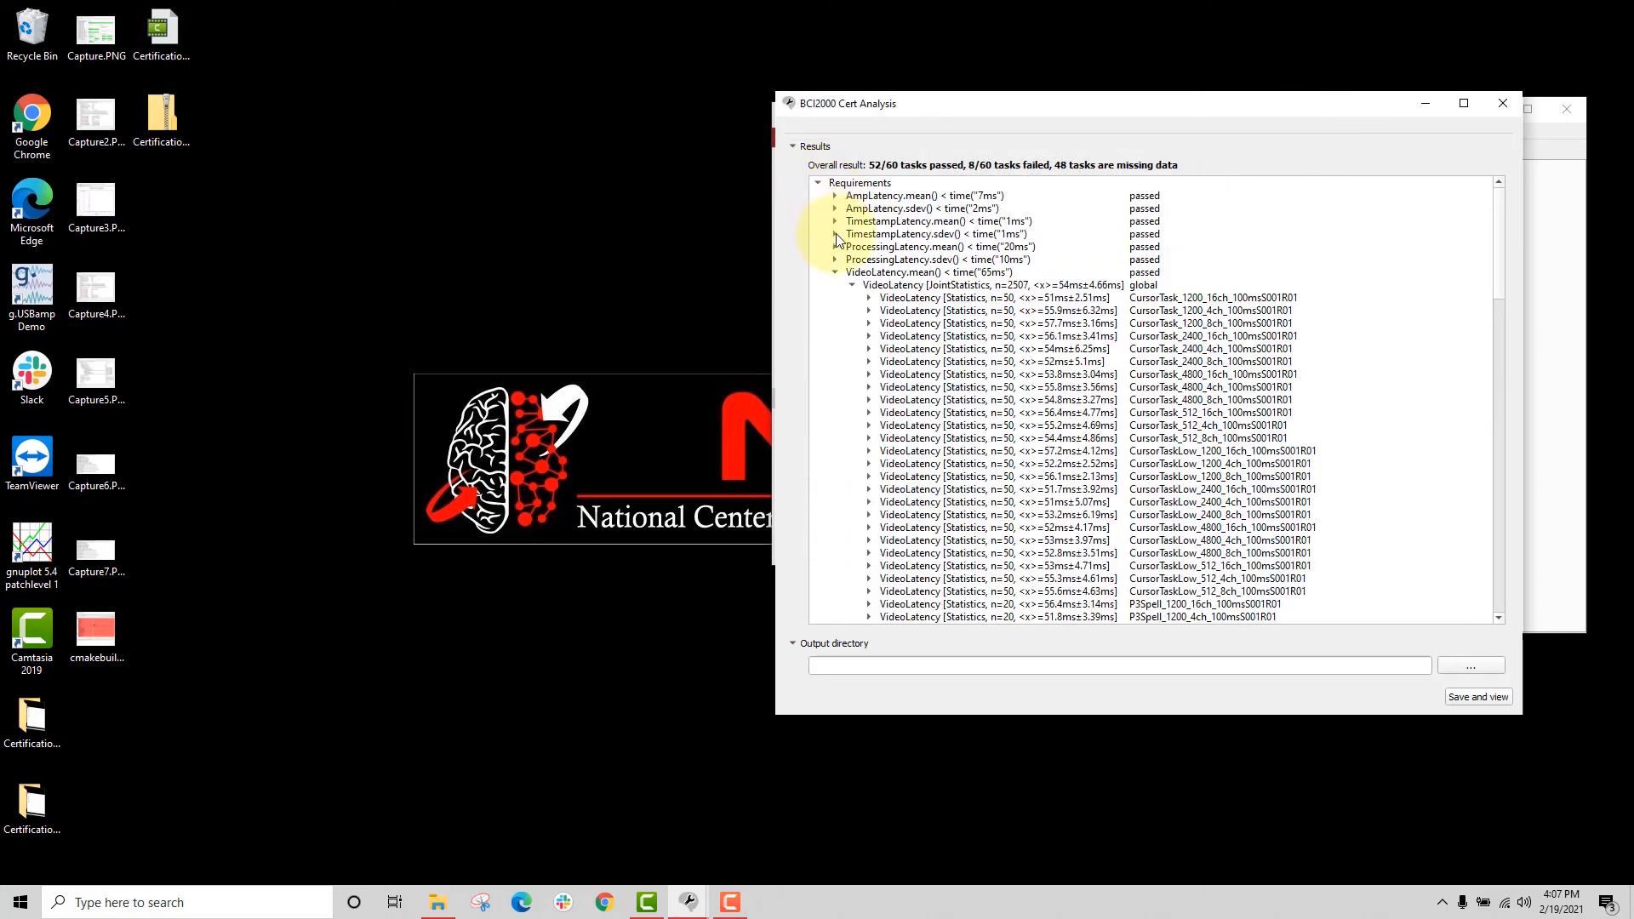
click(908, 290)
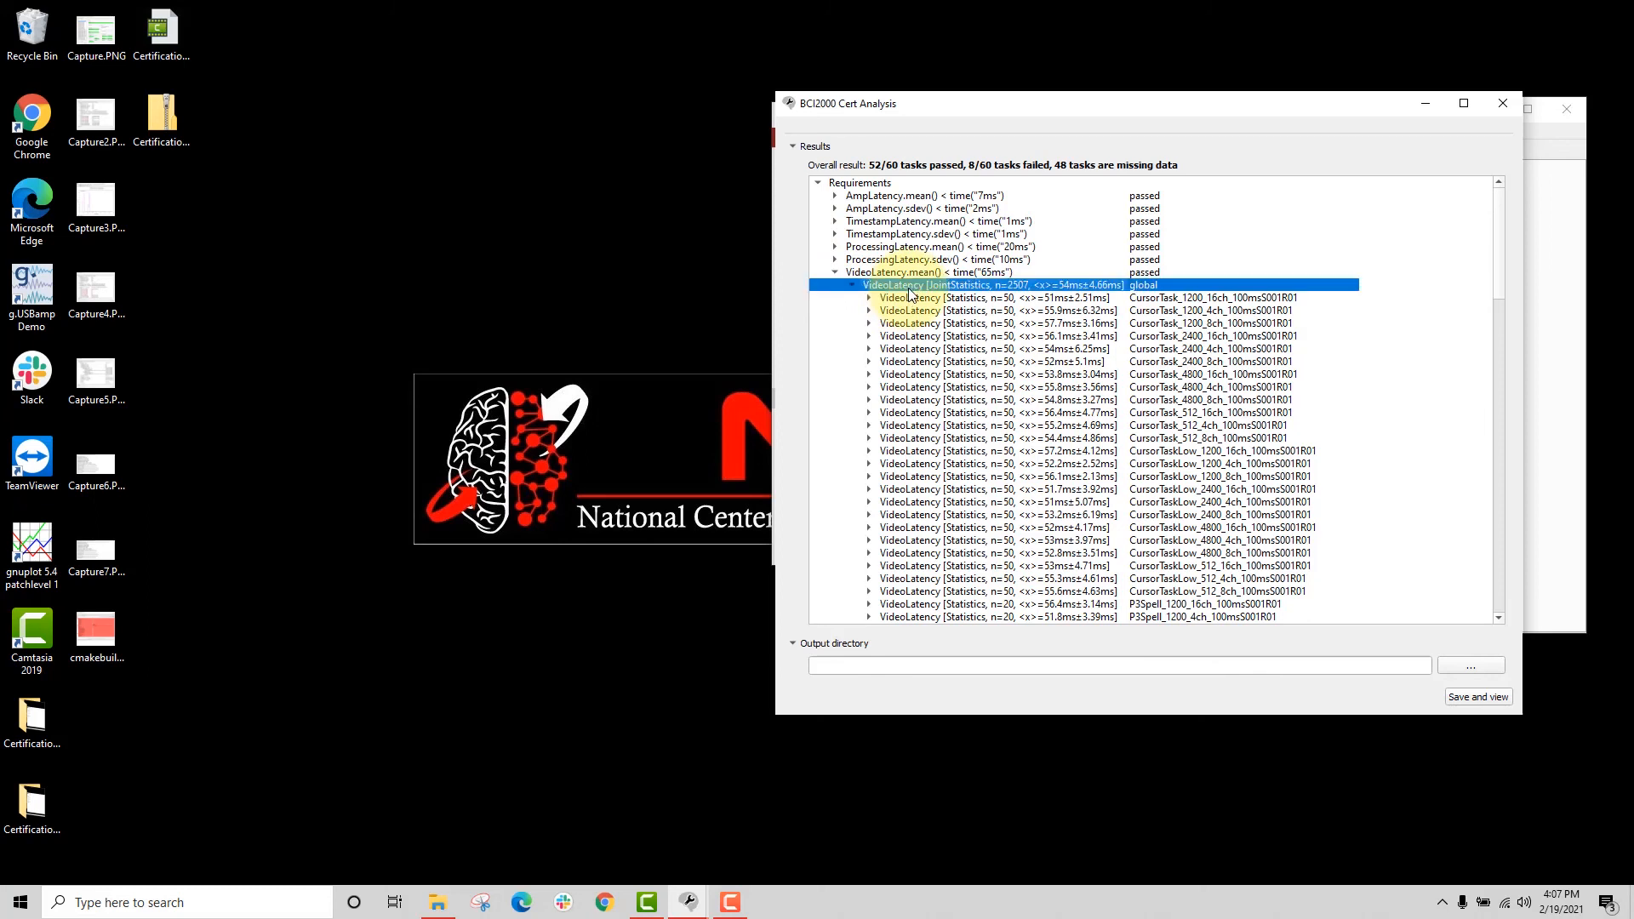
right_click(1140, 290)
click(1151, 292)
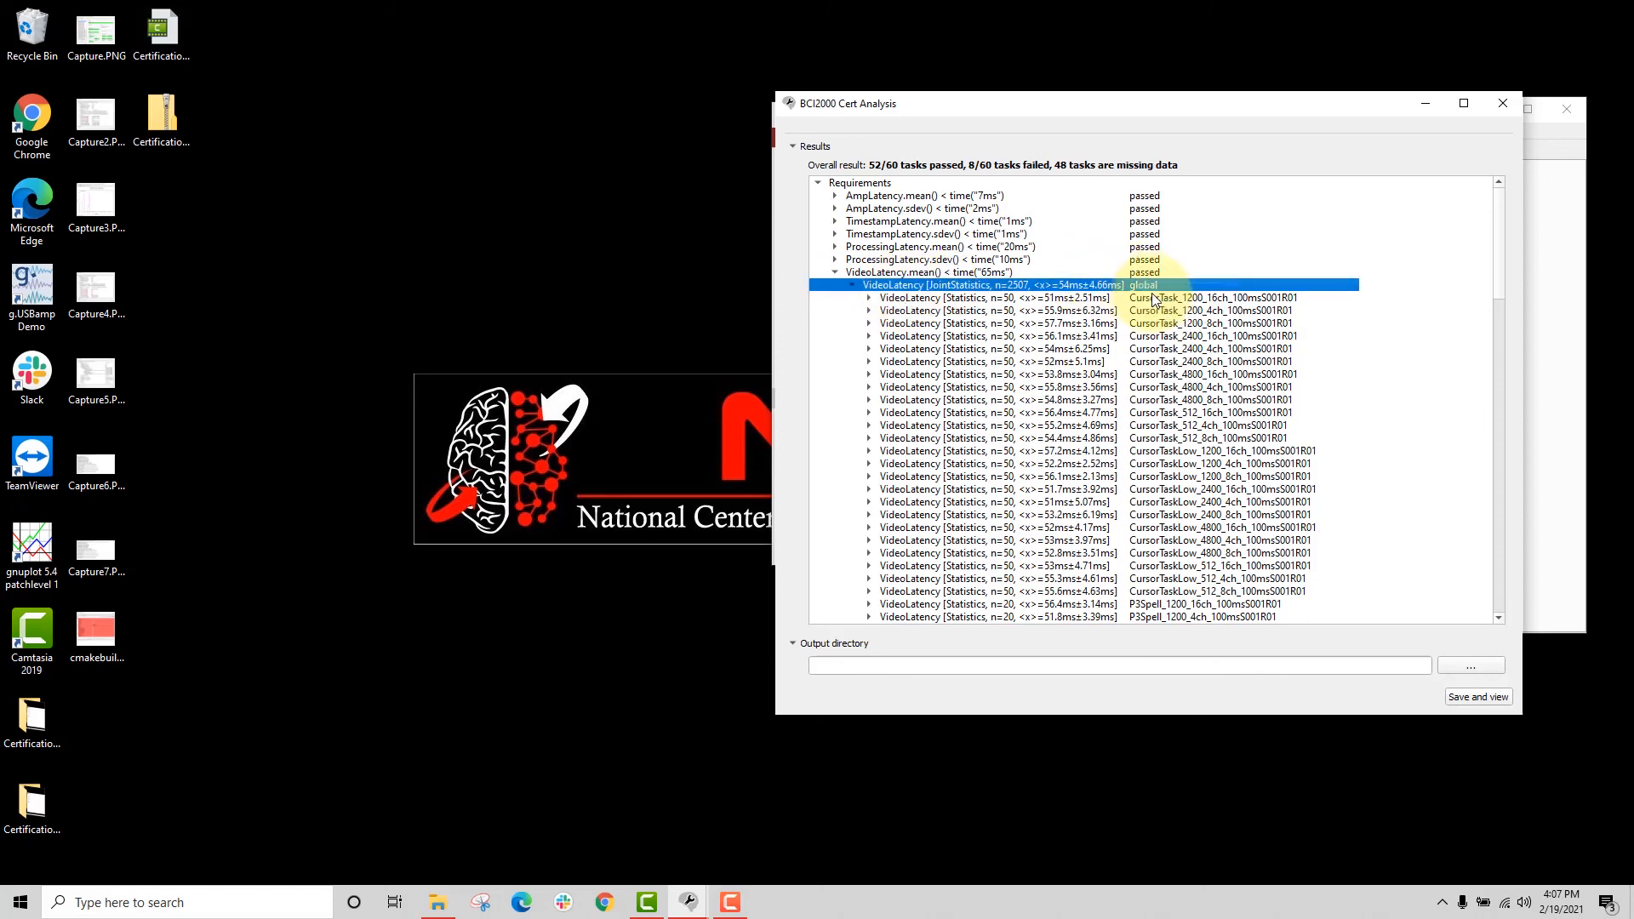
drag(953, 207, 1233, 160)
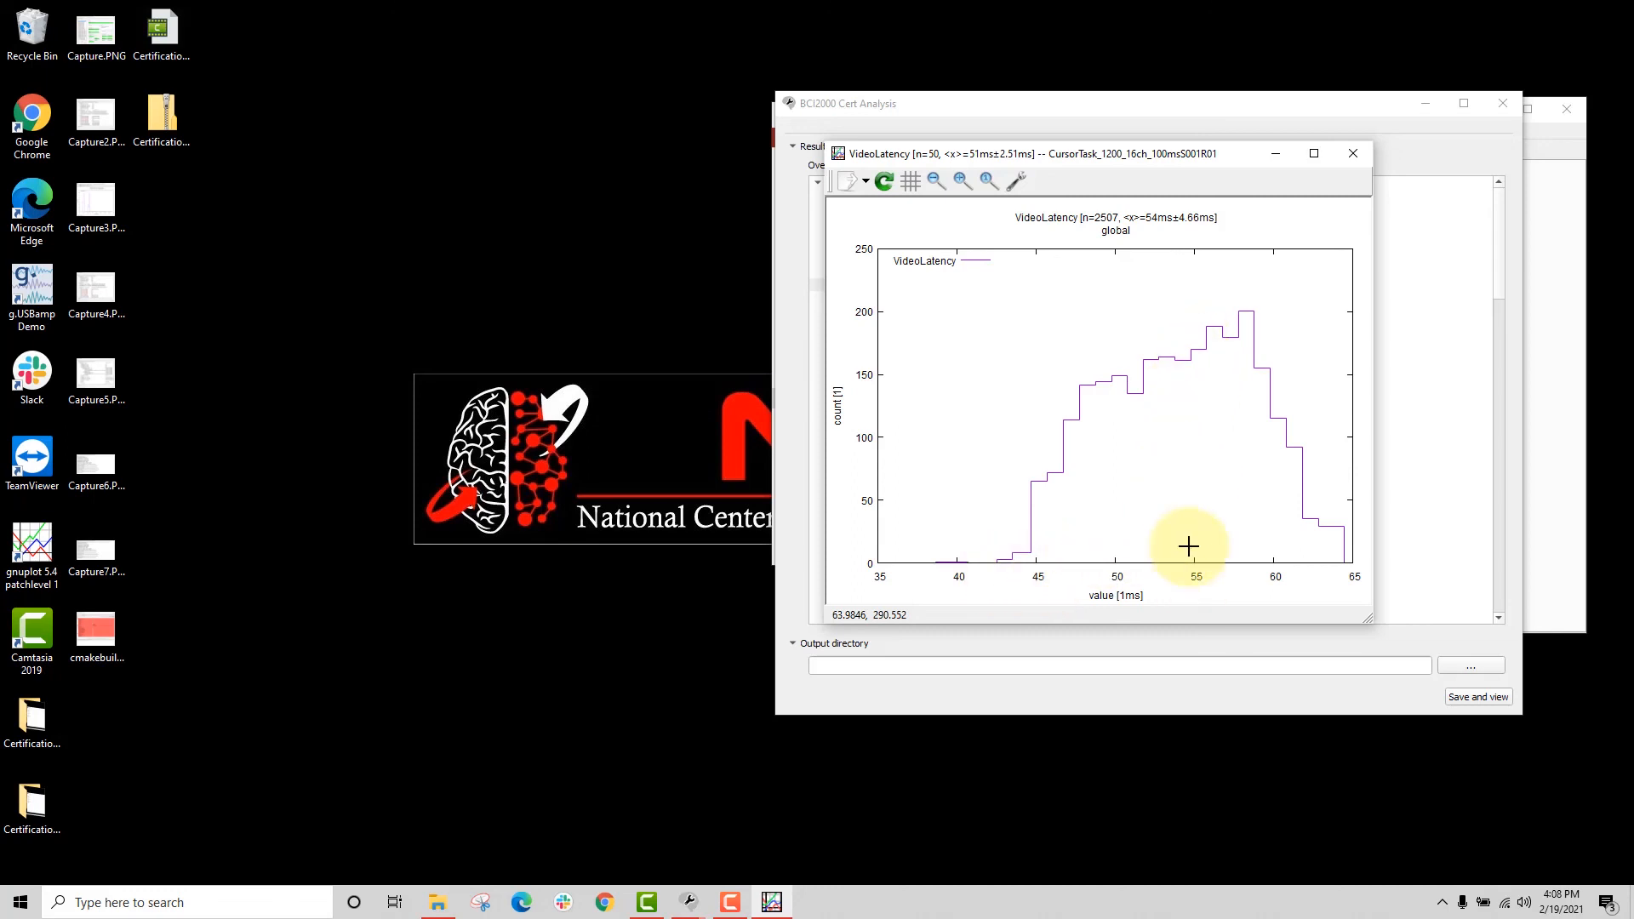
click(1354, 154)
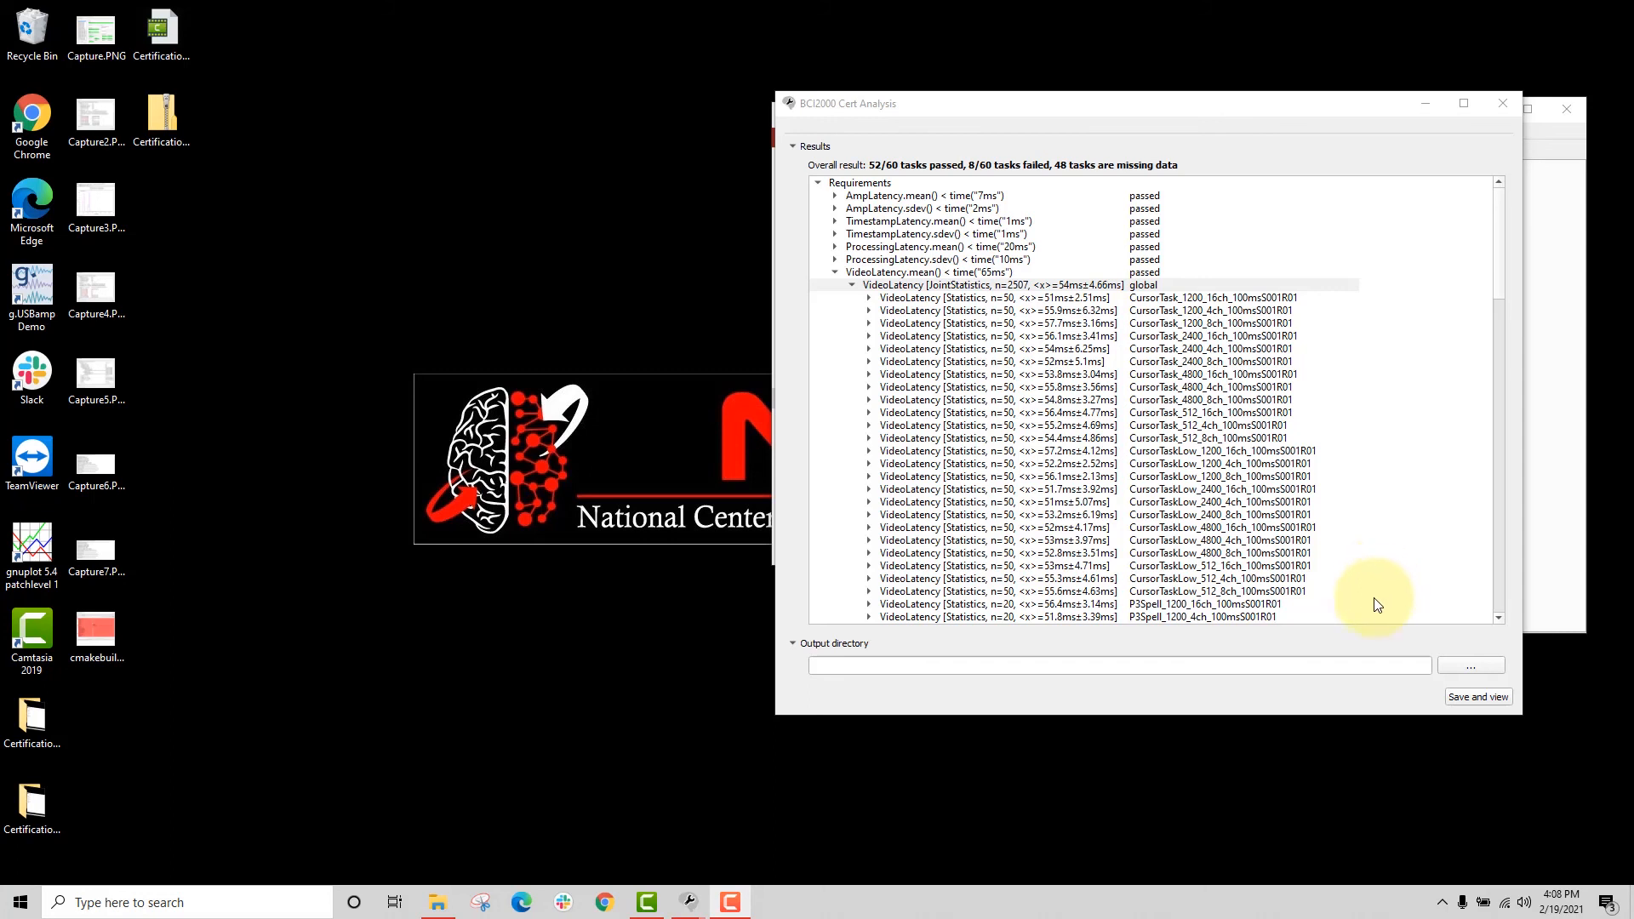
Save the analysis protocol to C:/BCI2000.x64/tools/BCI2000Certification and open it for viewing.
click(1444, 667)
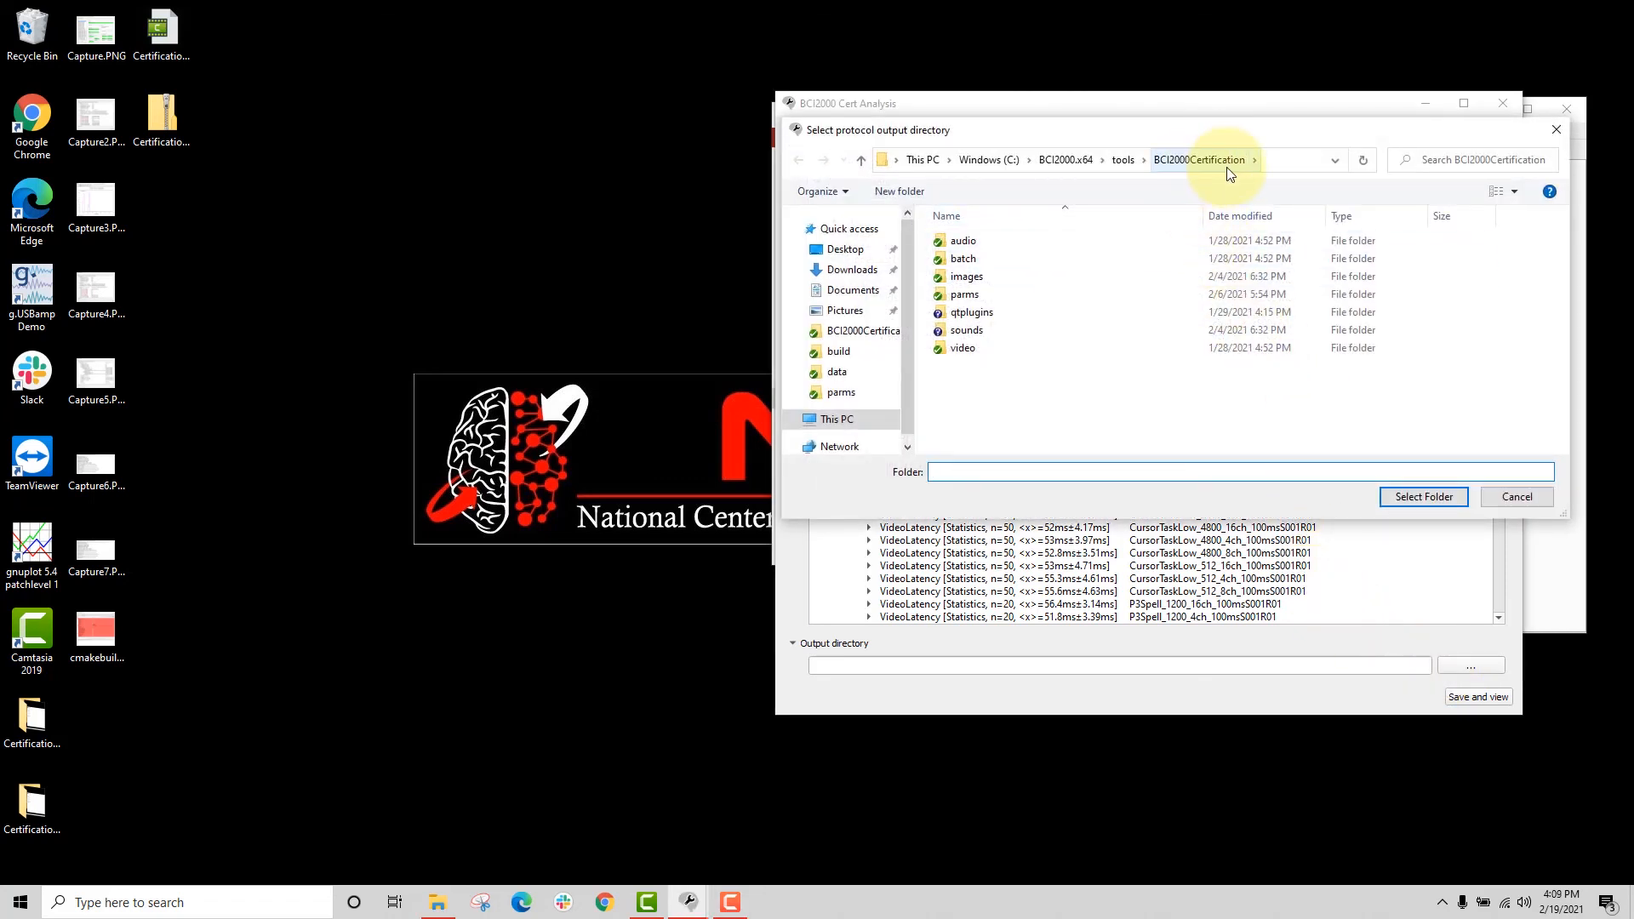
click(1390, 496)
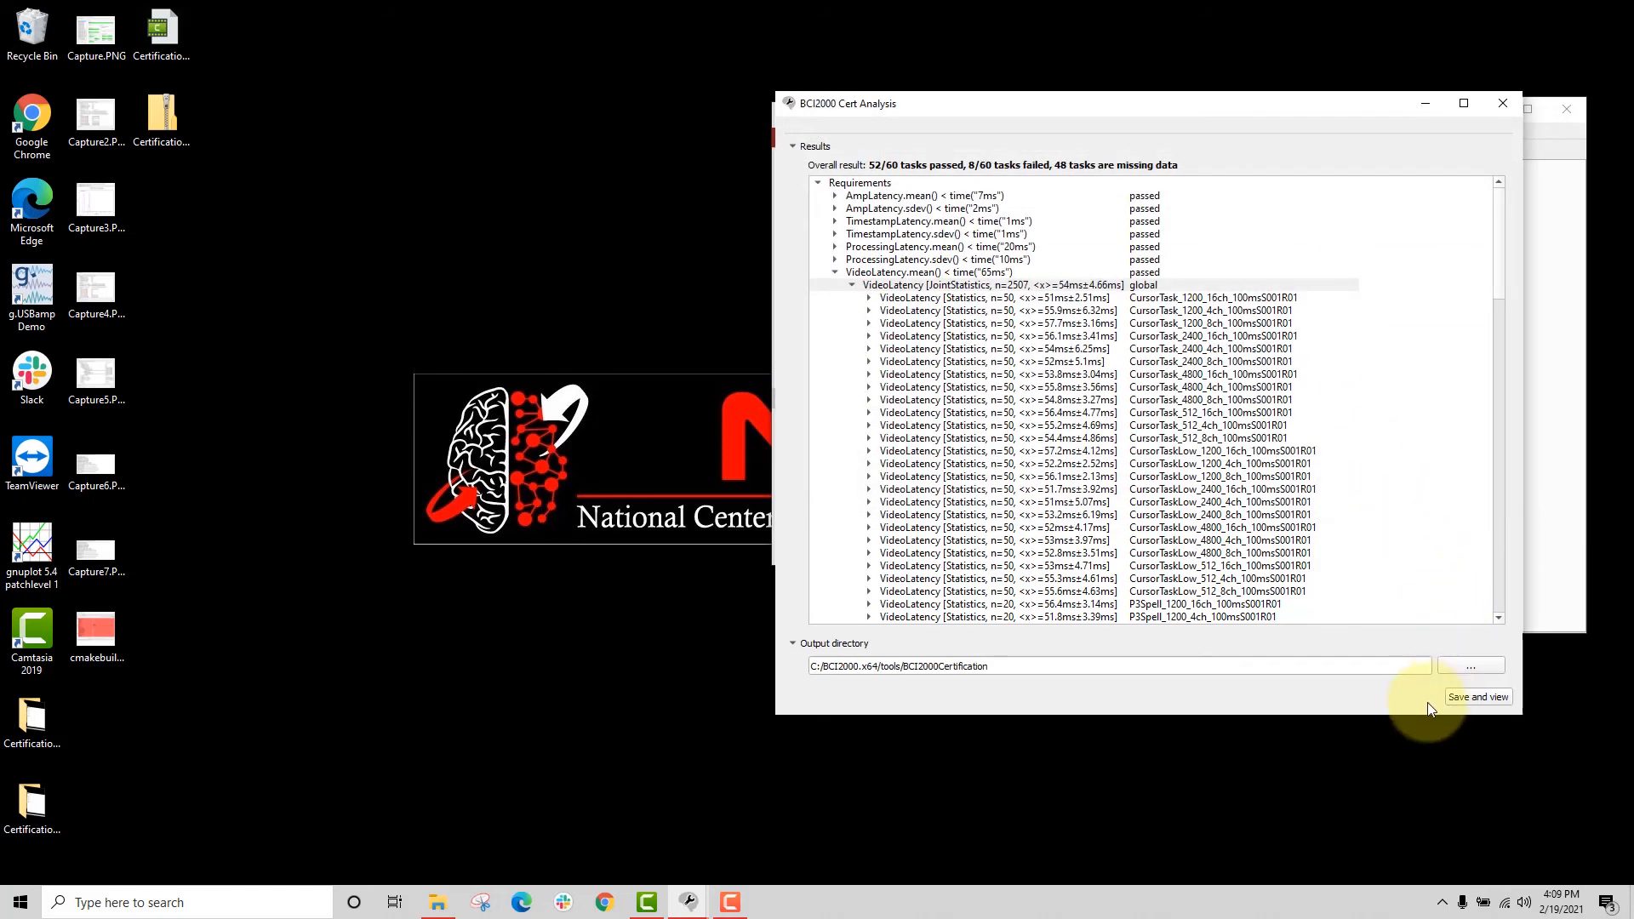
click(1474, 696)
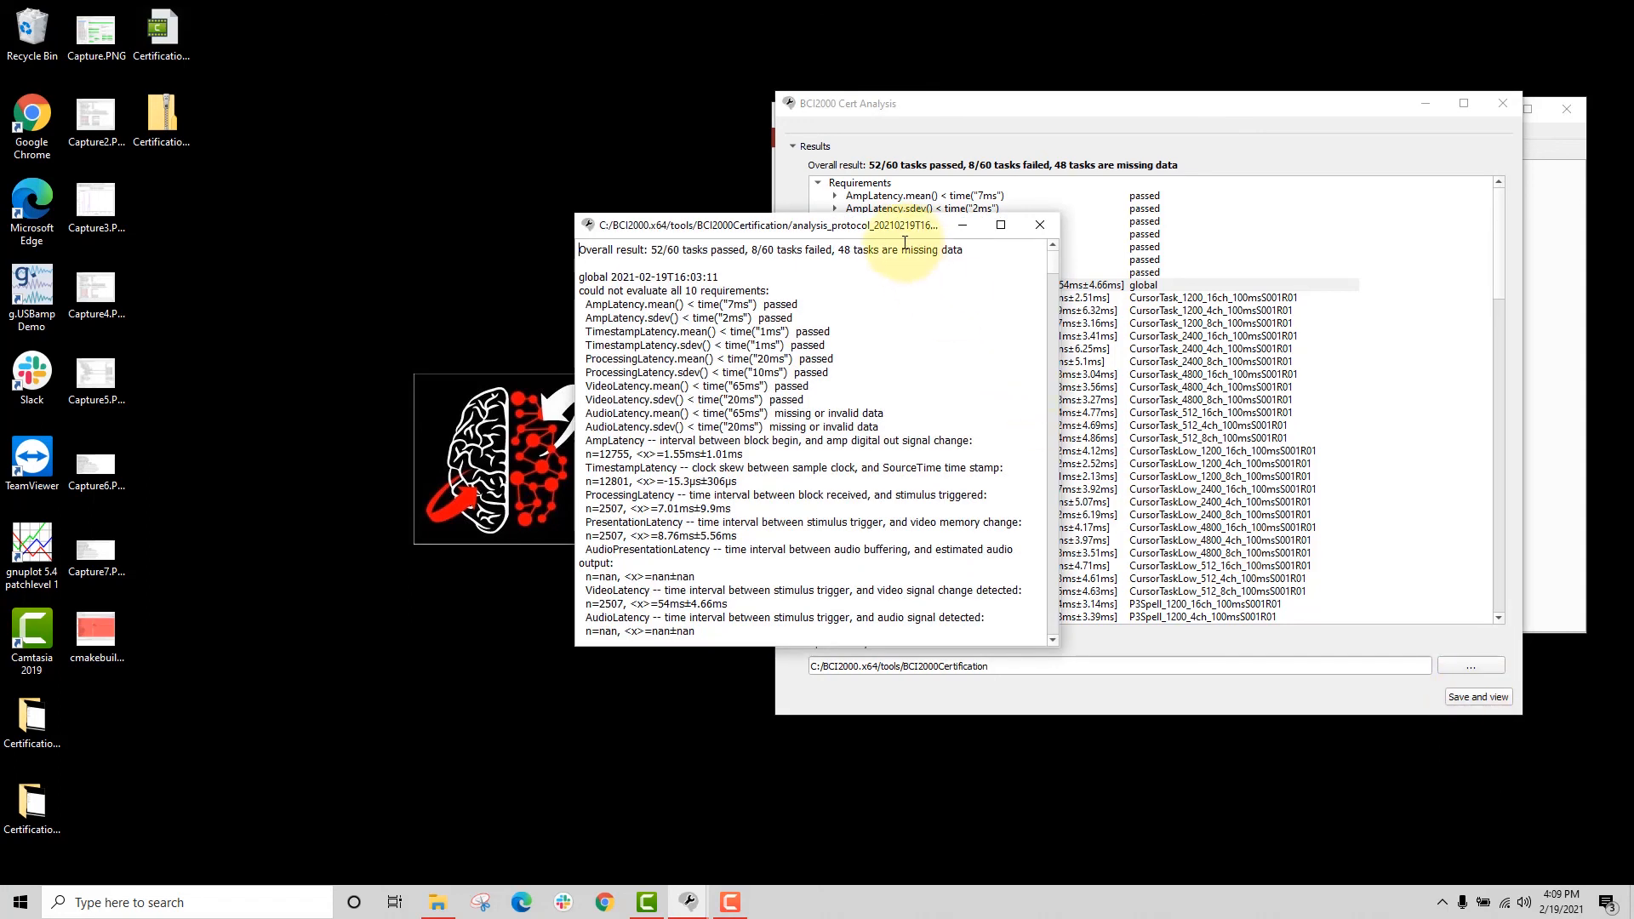
Enlarge the saved analysis protocol and read through its global and per-task requirement results and latency statistics.
drag(860, 229, 1097, 141)
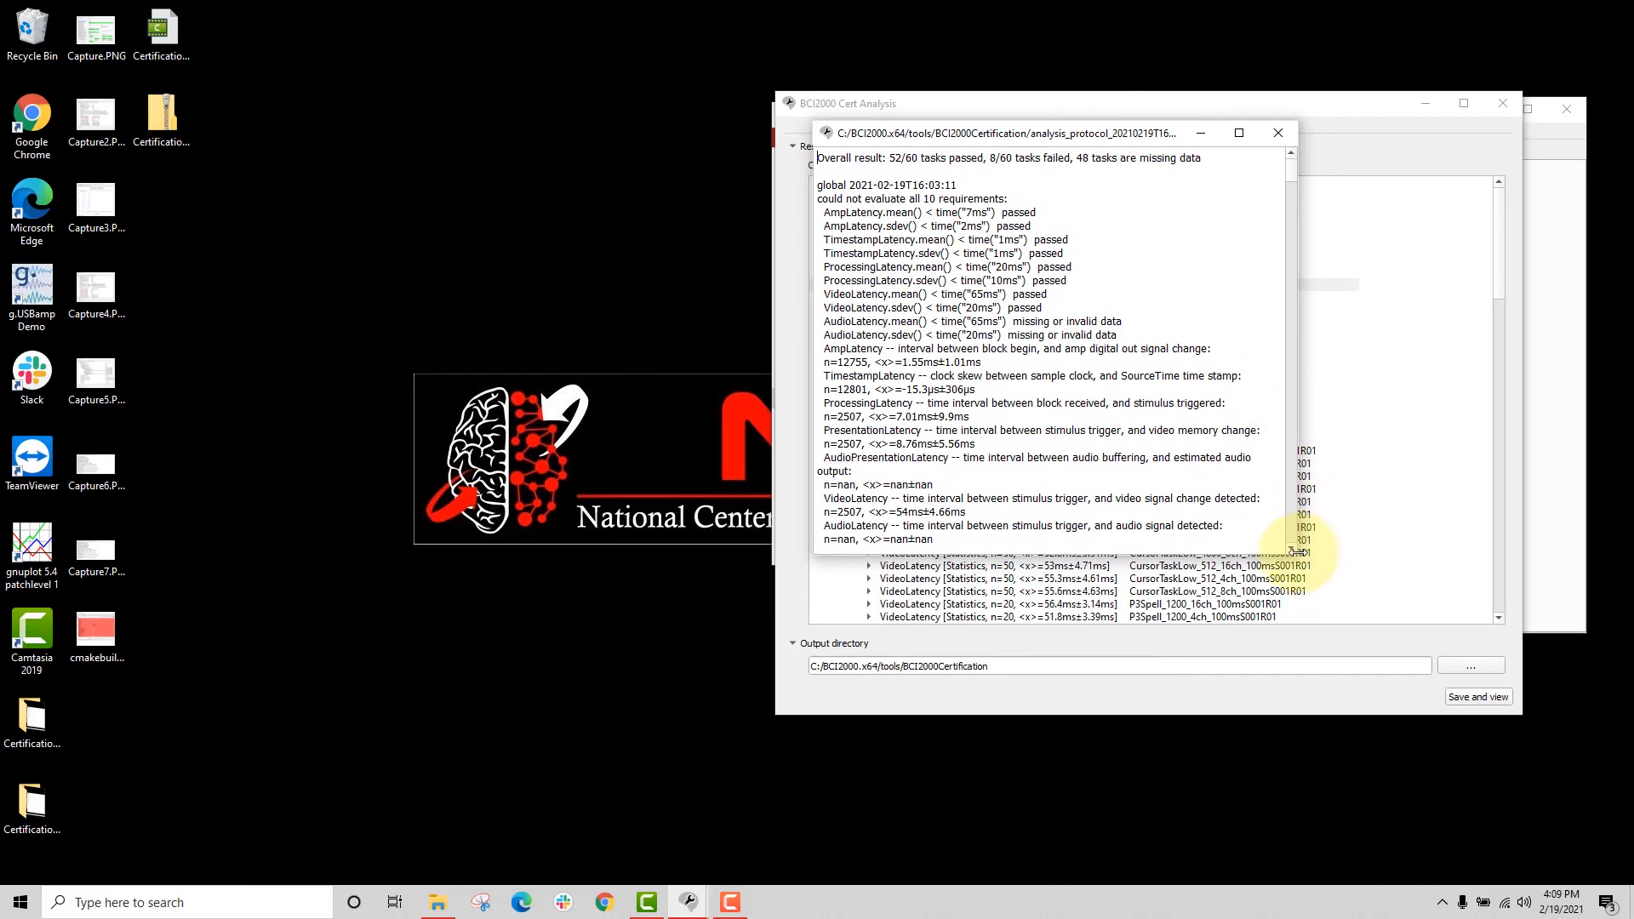
drag(1294, 551, 1579, 674)
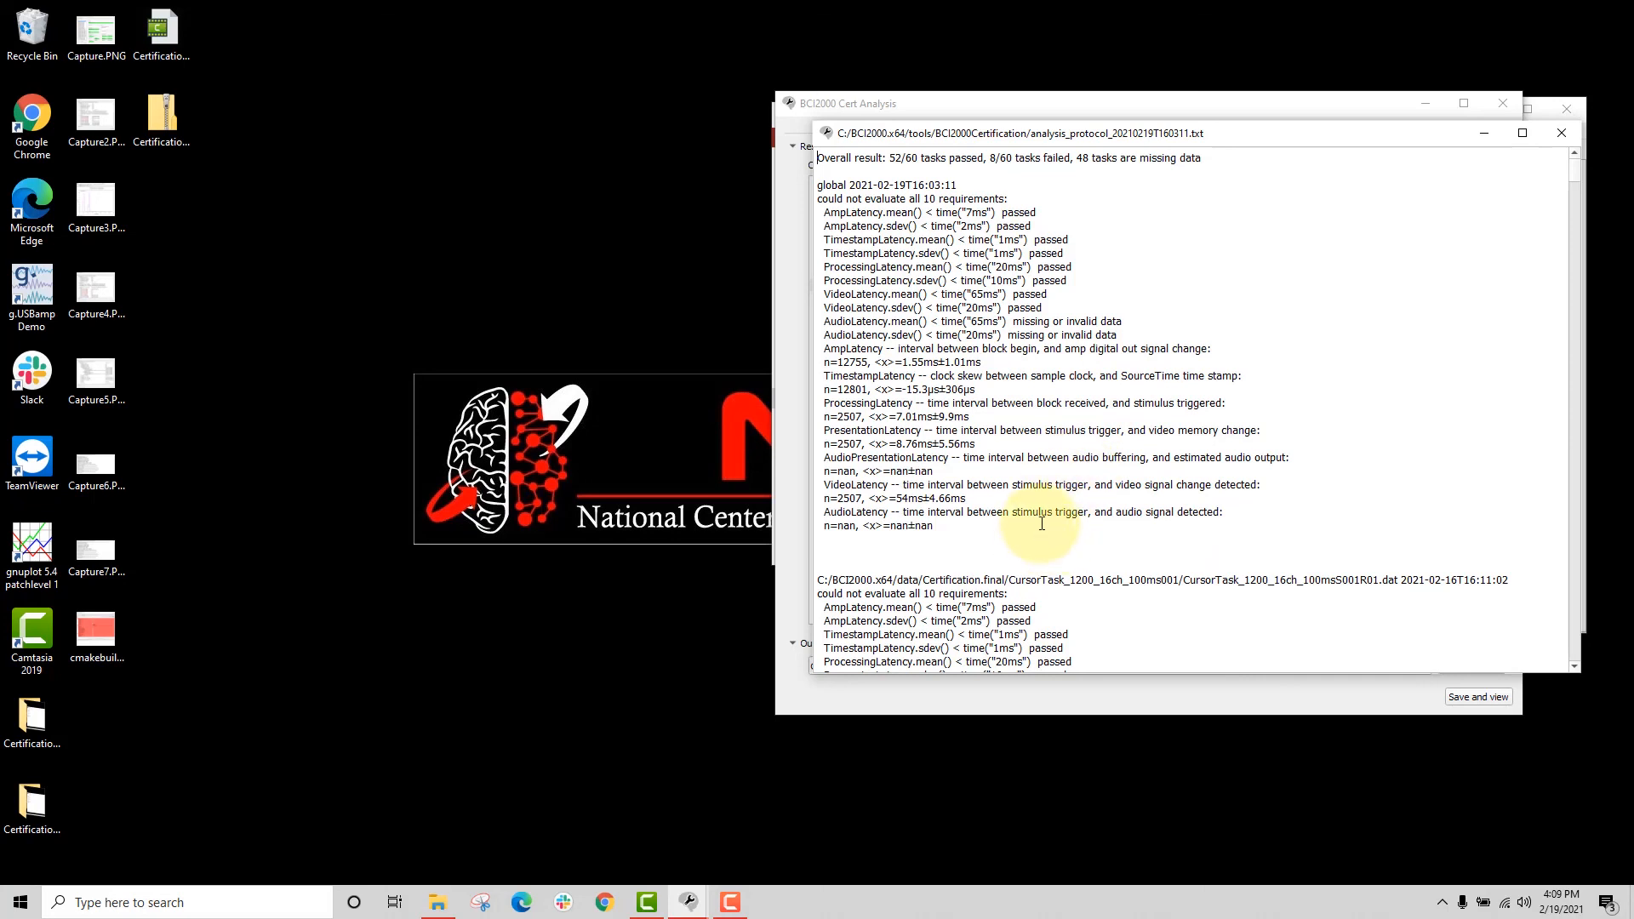
scroll(1041, 523, down, 6)
scroll(1041, 524, down, 3)
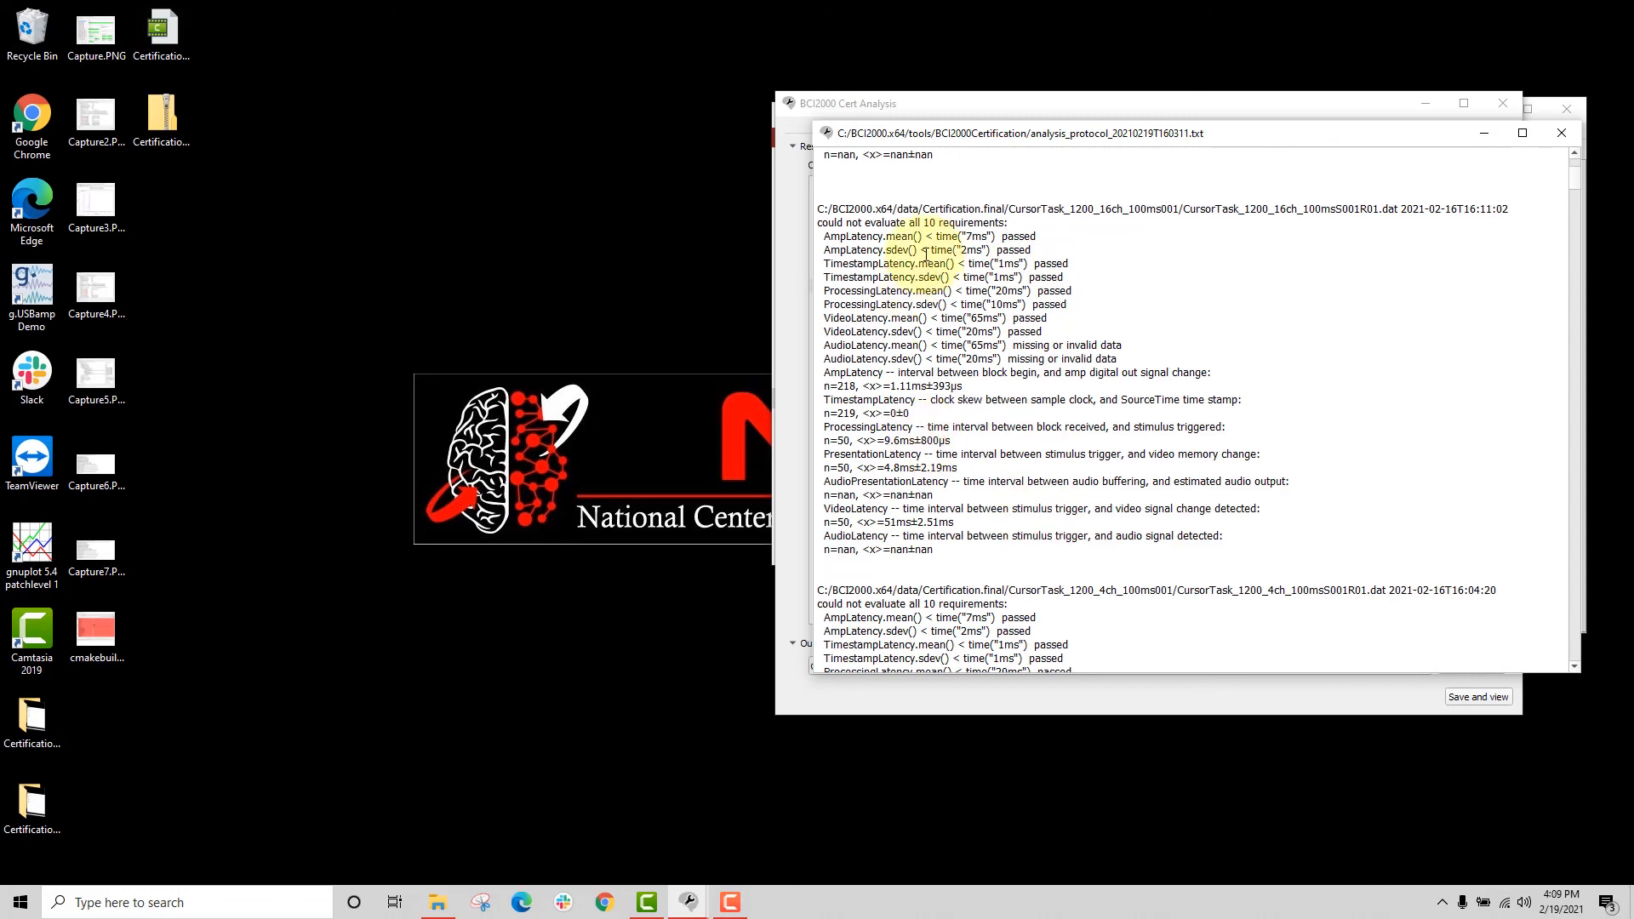
scroll(918, 268, up, 8)
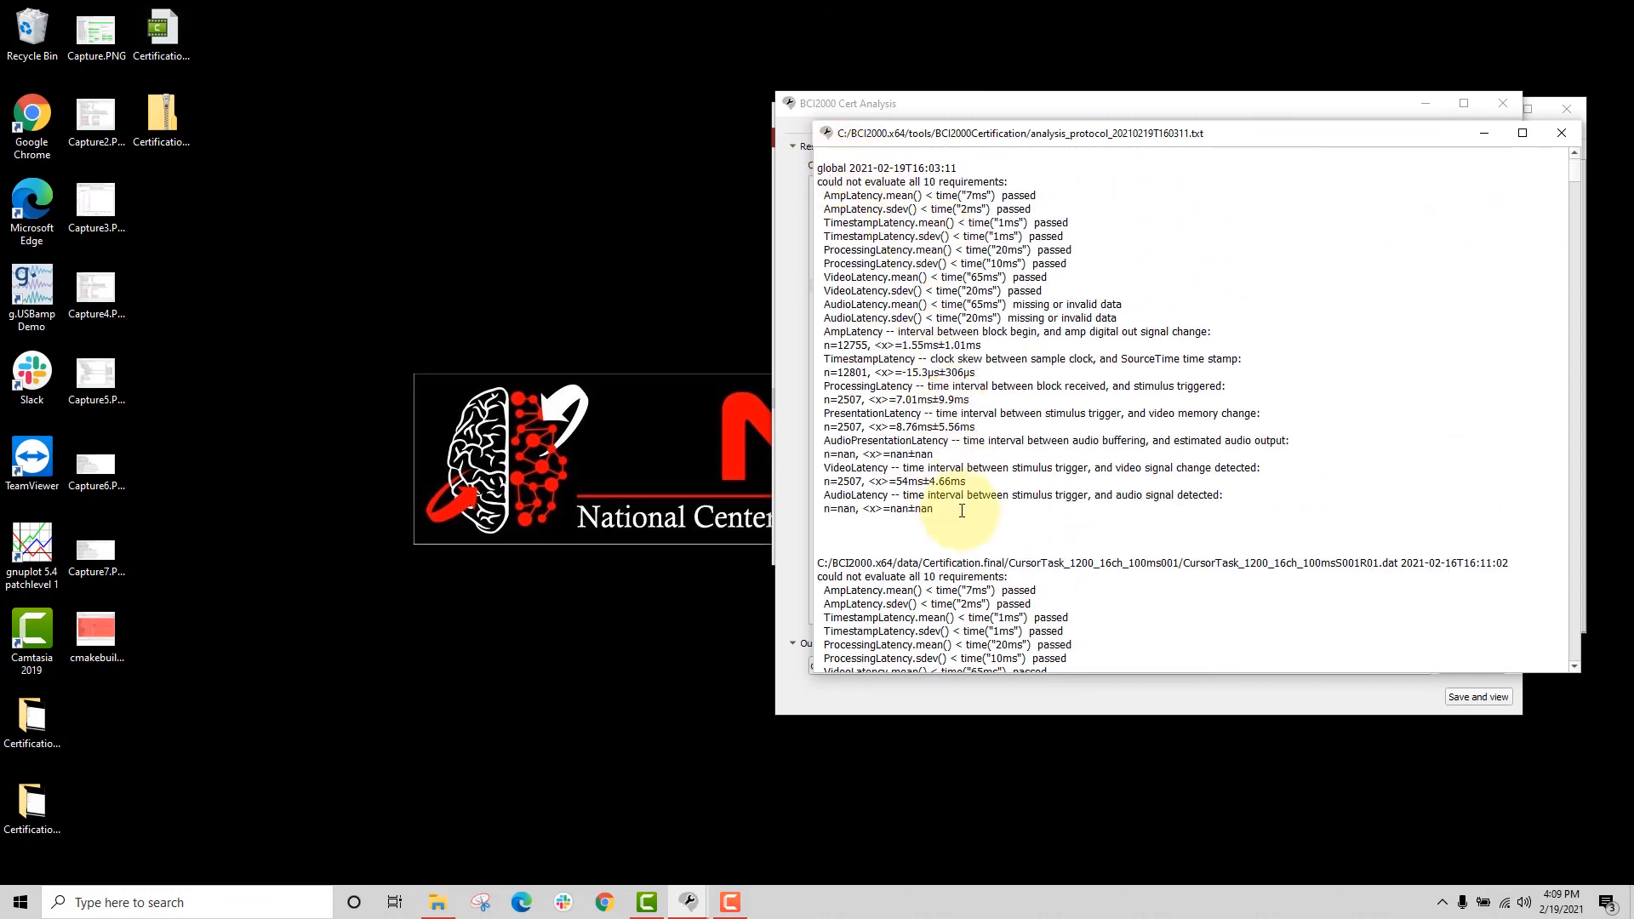
scroll(962, 515, down, 9)
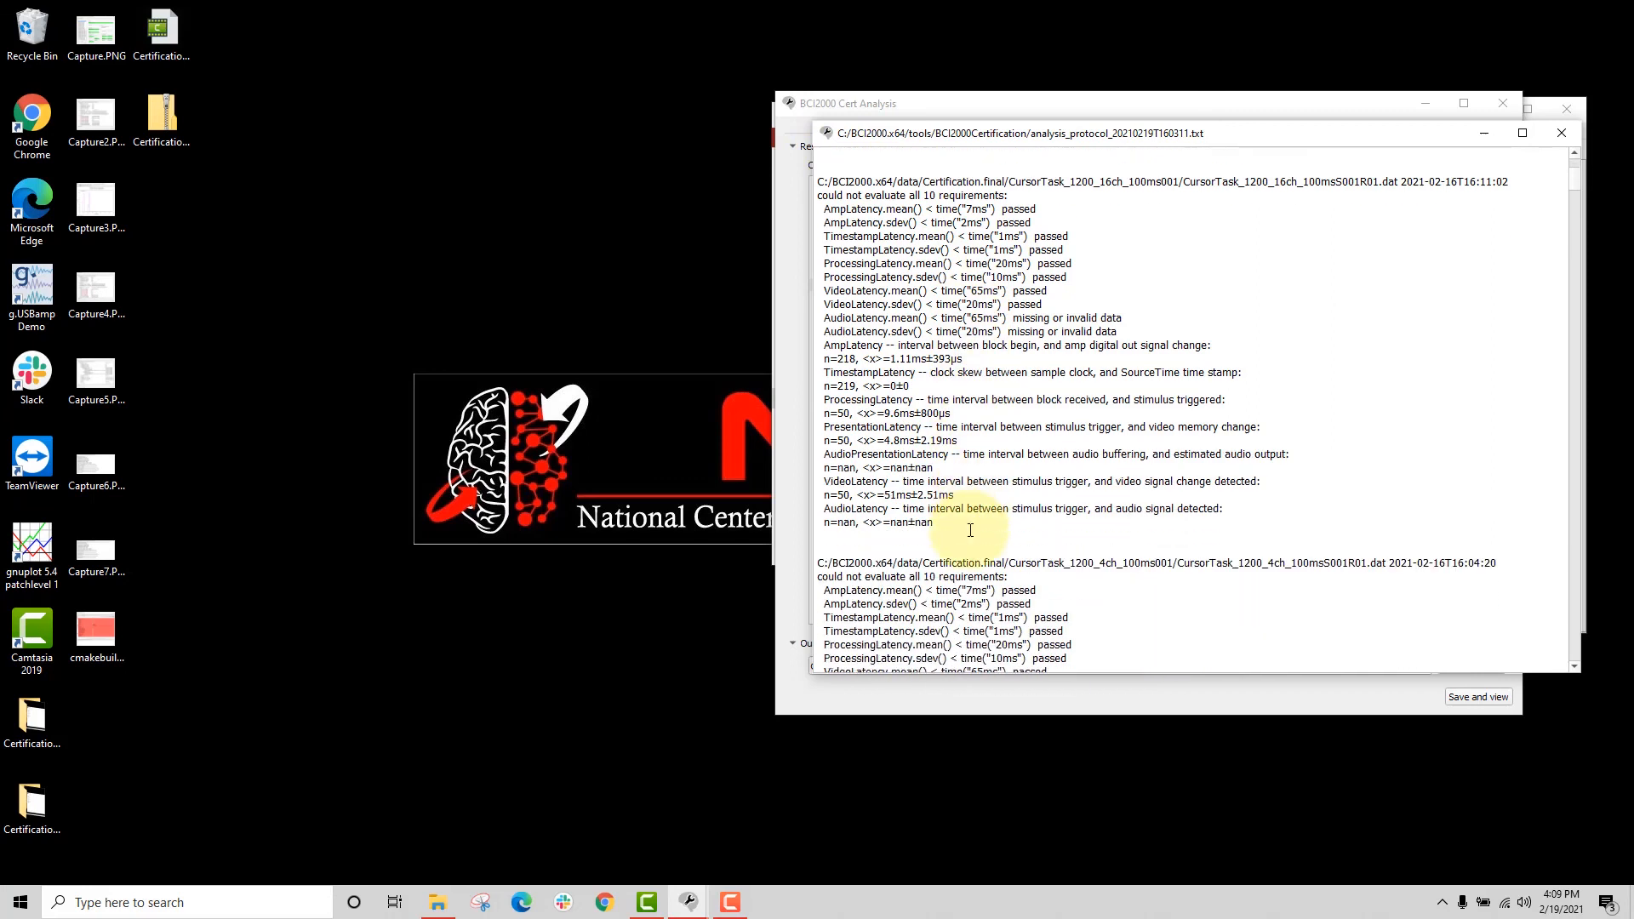
scroll(970, 530, down, 1)
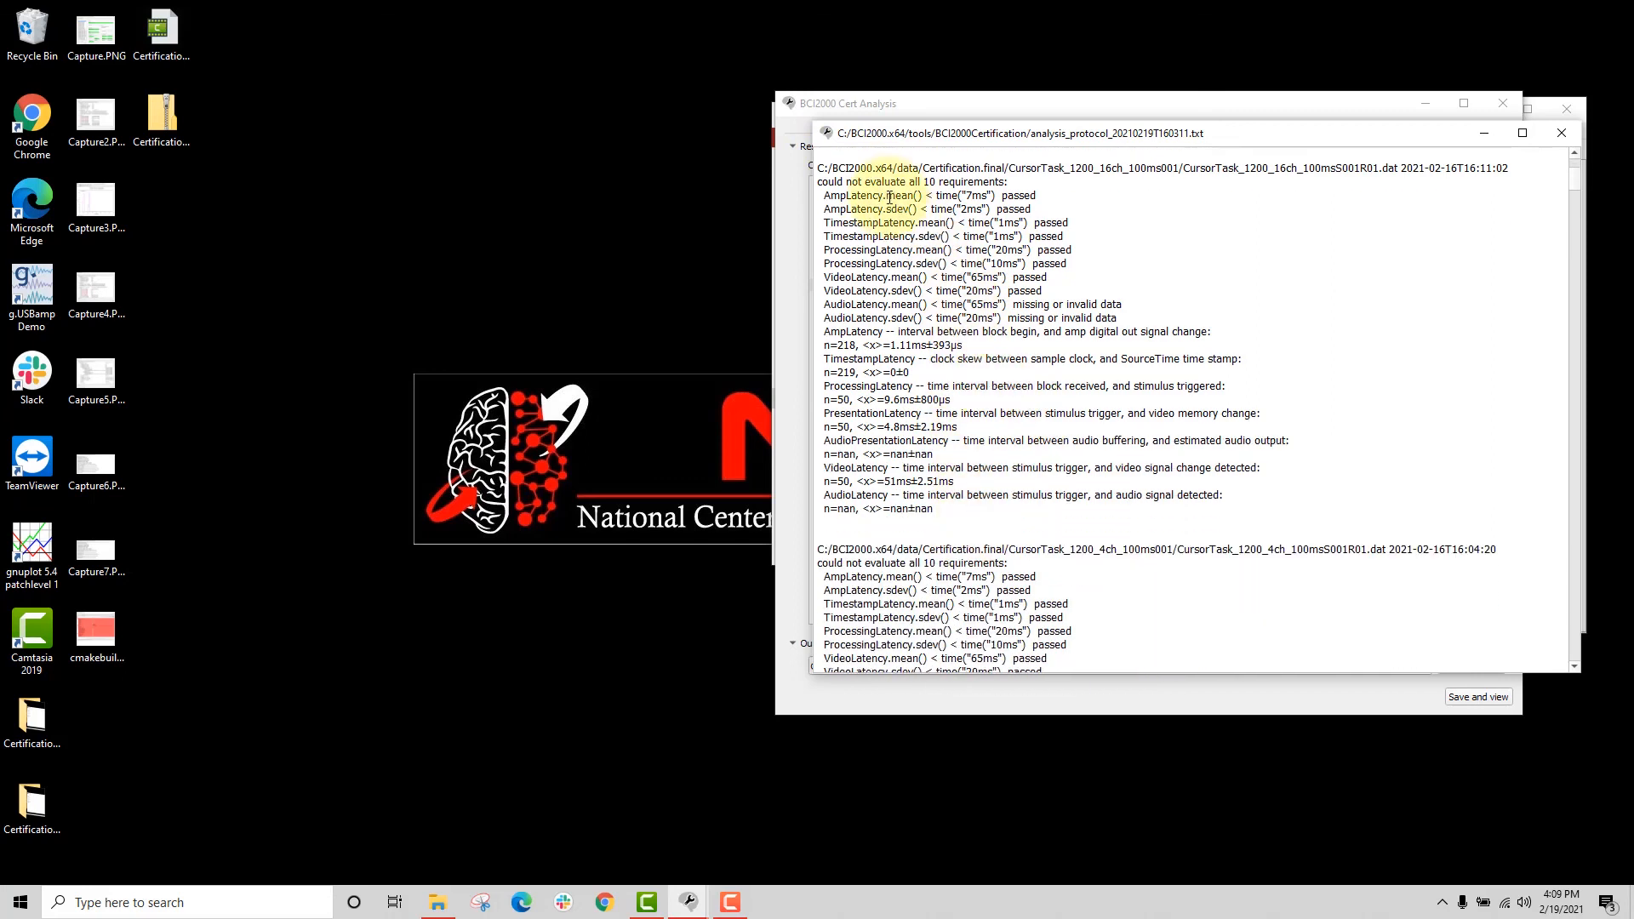
scroll(978, 502, down, 4)
scroll(978, 502, down, 9)
scroll(978, 502, down, 10)
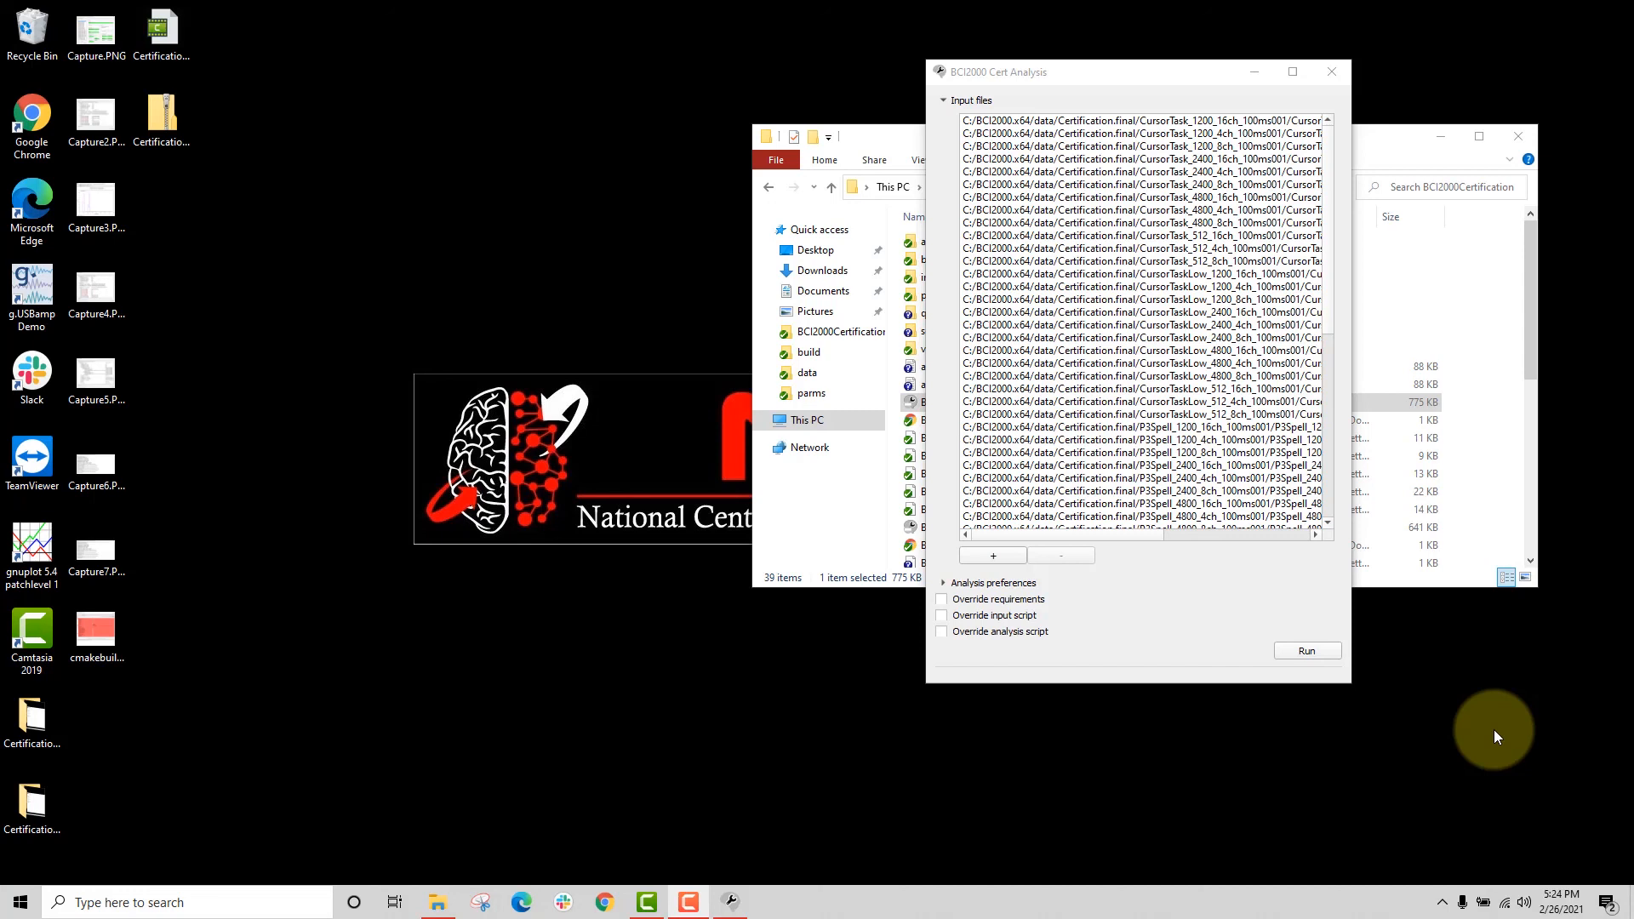
Override the requirements with a mean VideoLatency limit of 50ms and run the analysis on the input files.
click(955, 597)
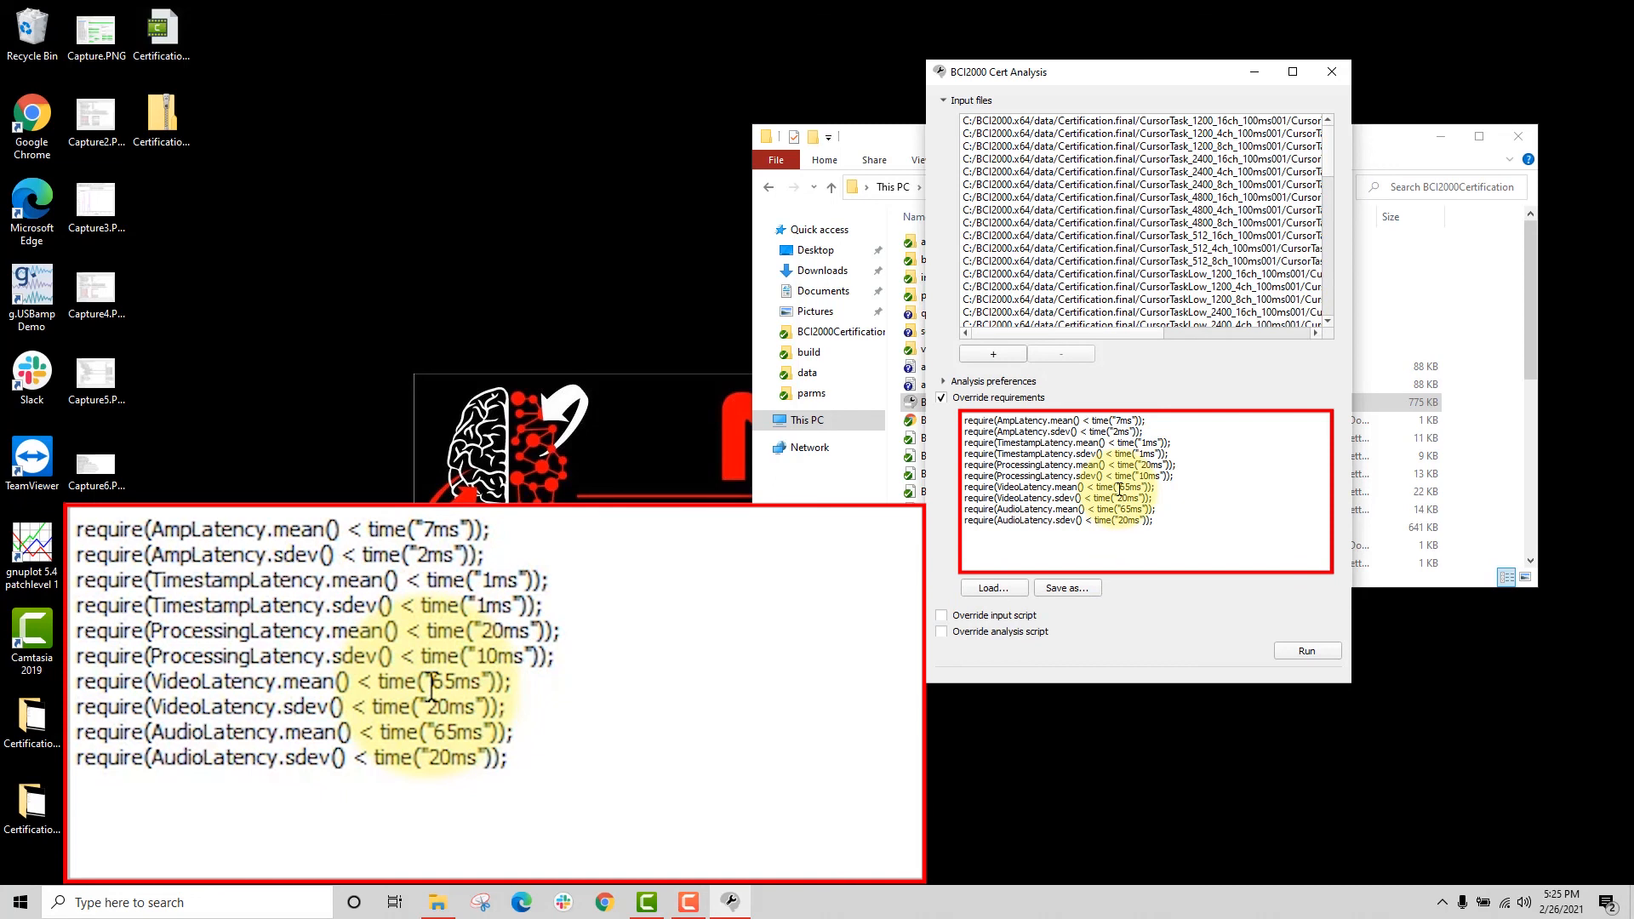
drag(1118, 488, 1130, 491)
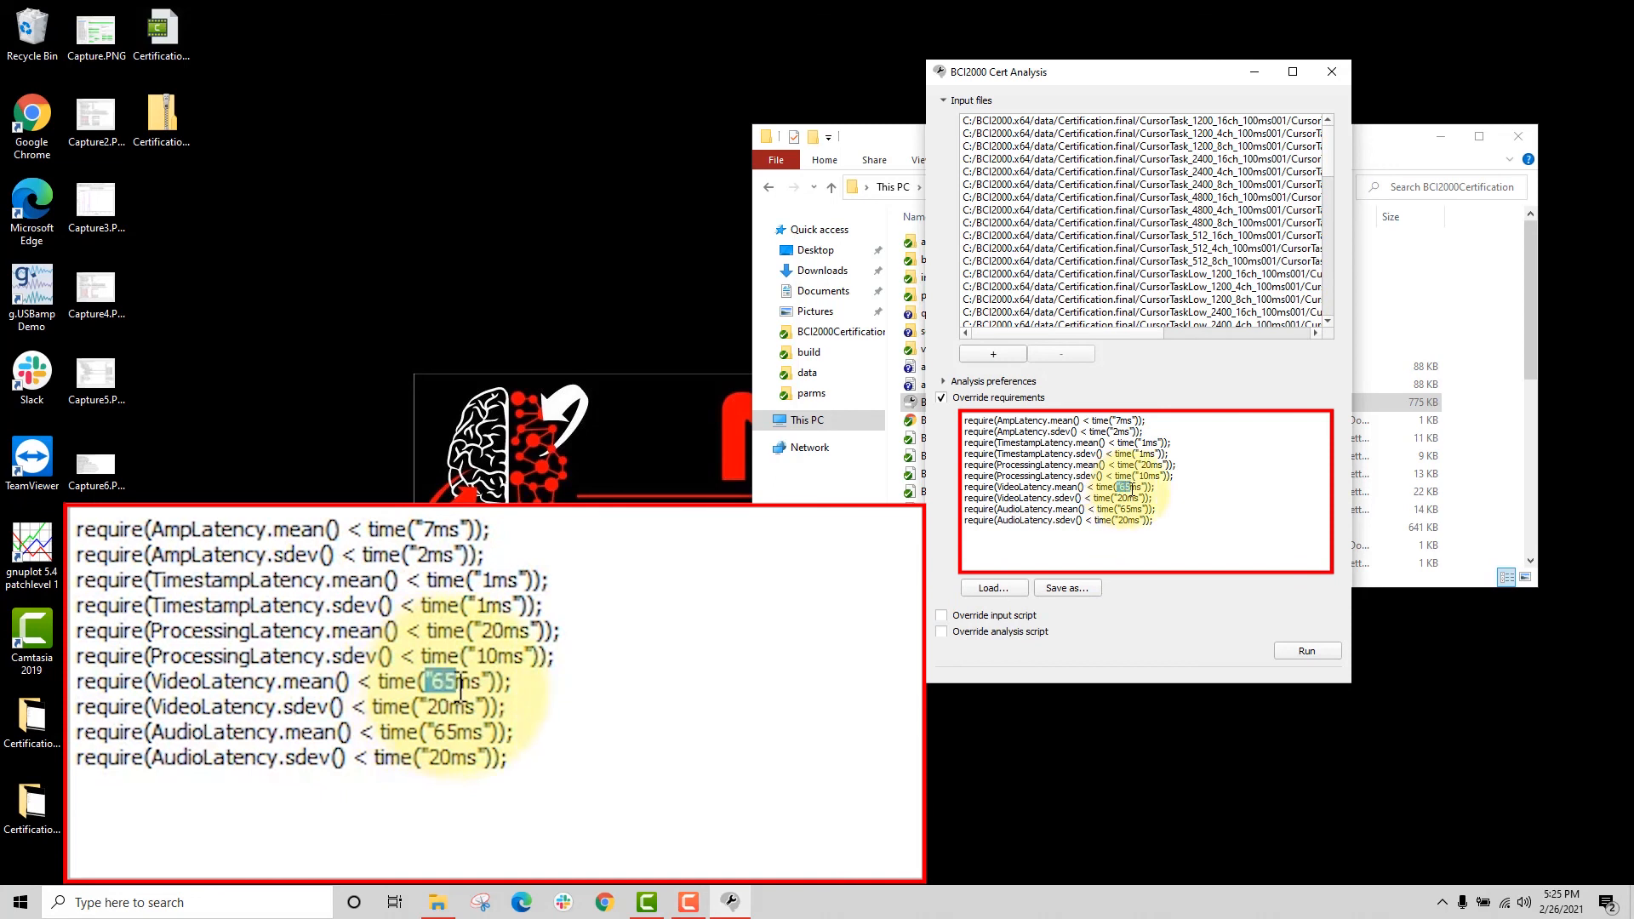
click(1129, 489)
key(BackSpace)
key(BackSpace)
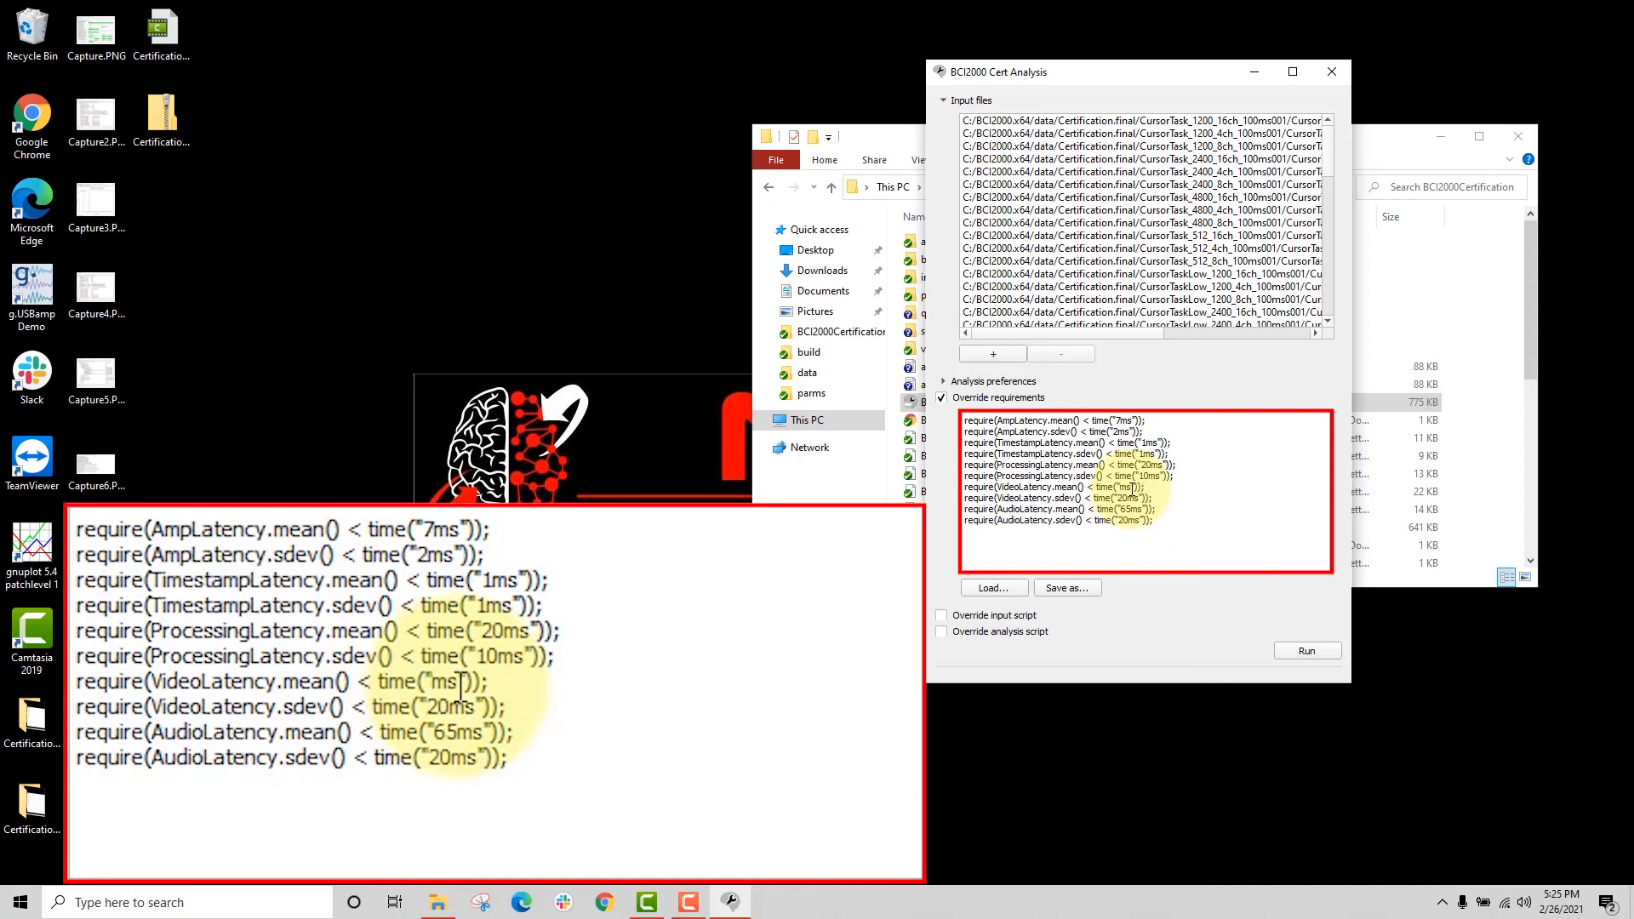
text(50)
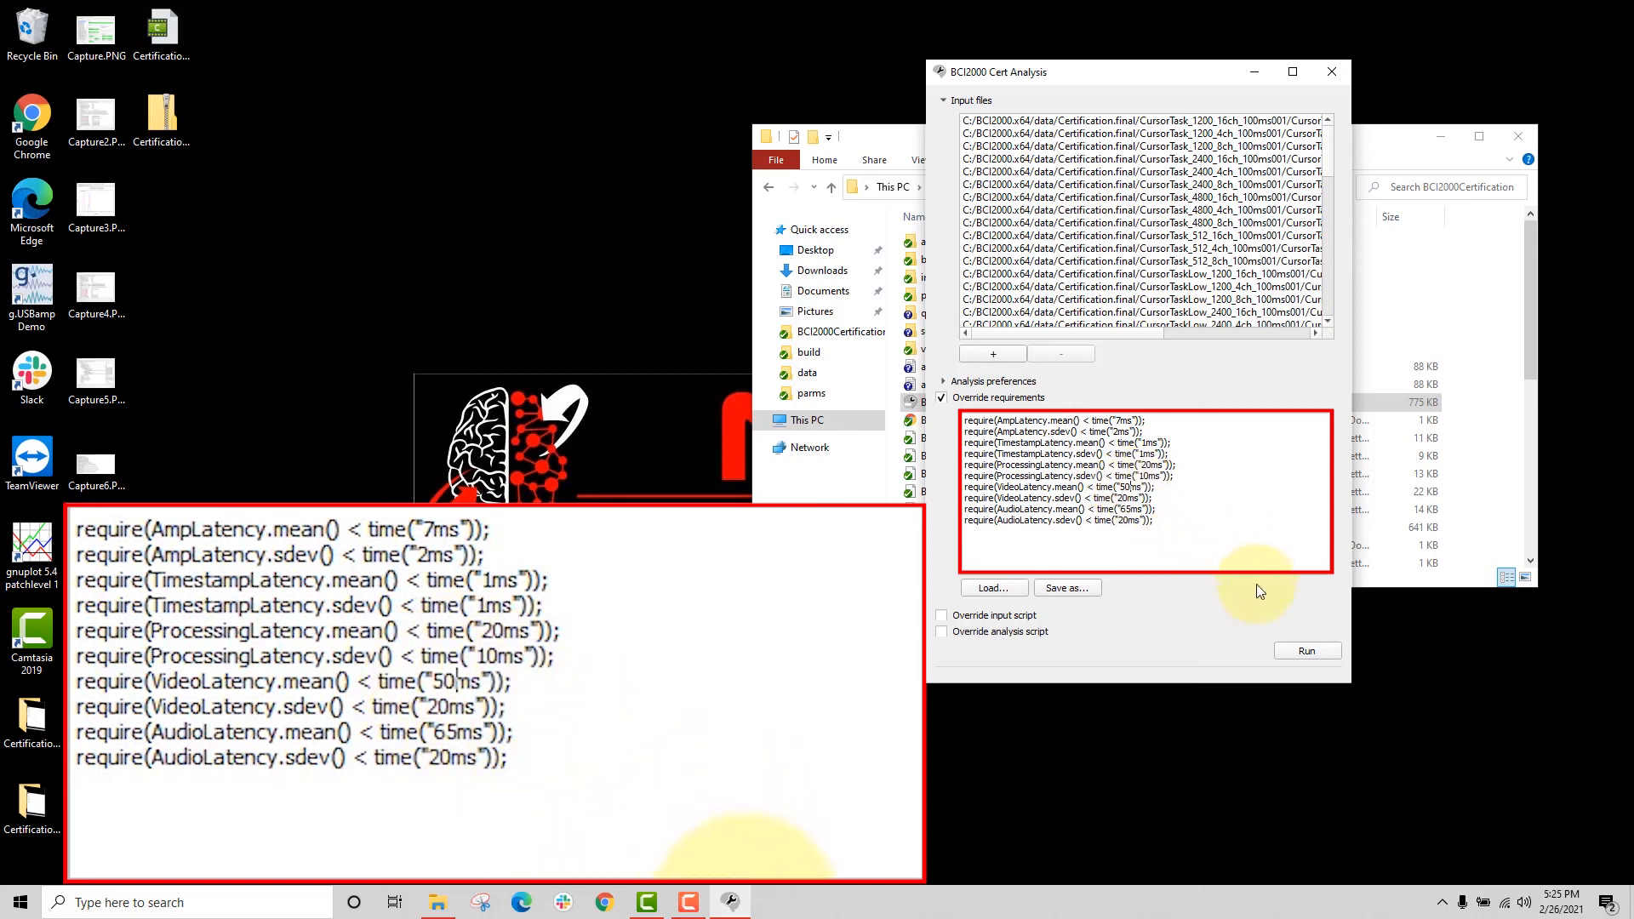
click(1305, 654)
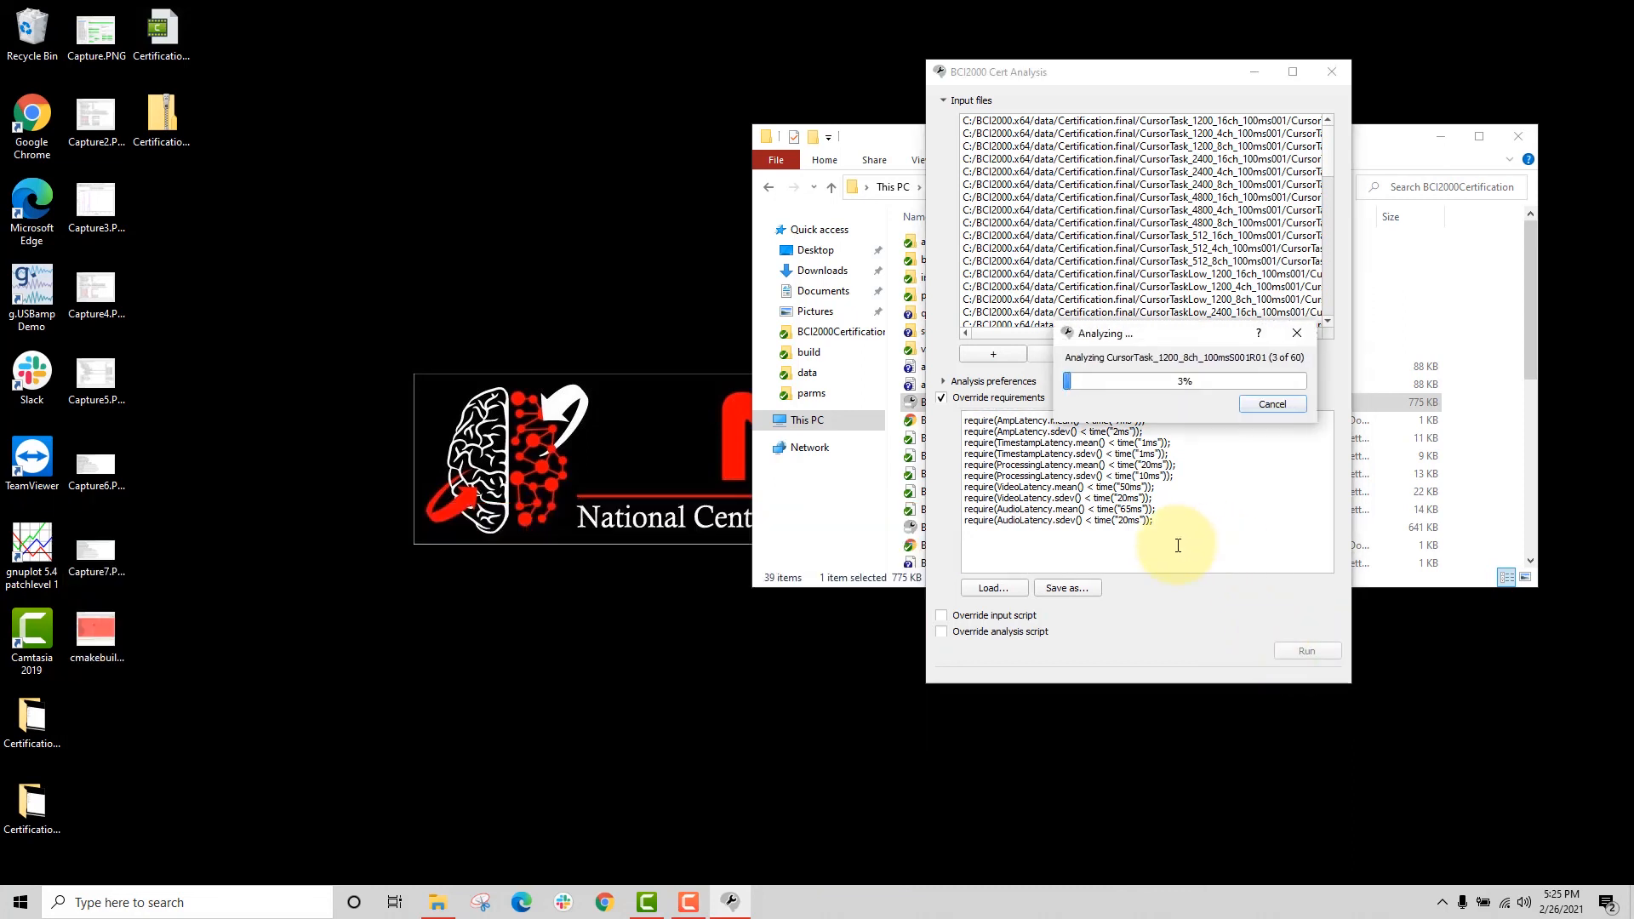